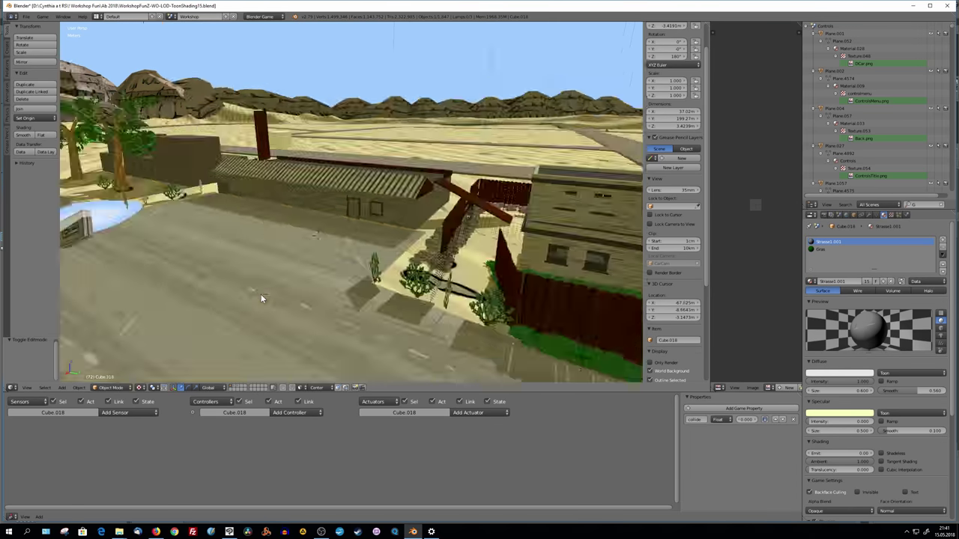
Place the 3D cursor at the base of the wall and add a new cube there
key(shift+a)
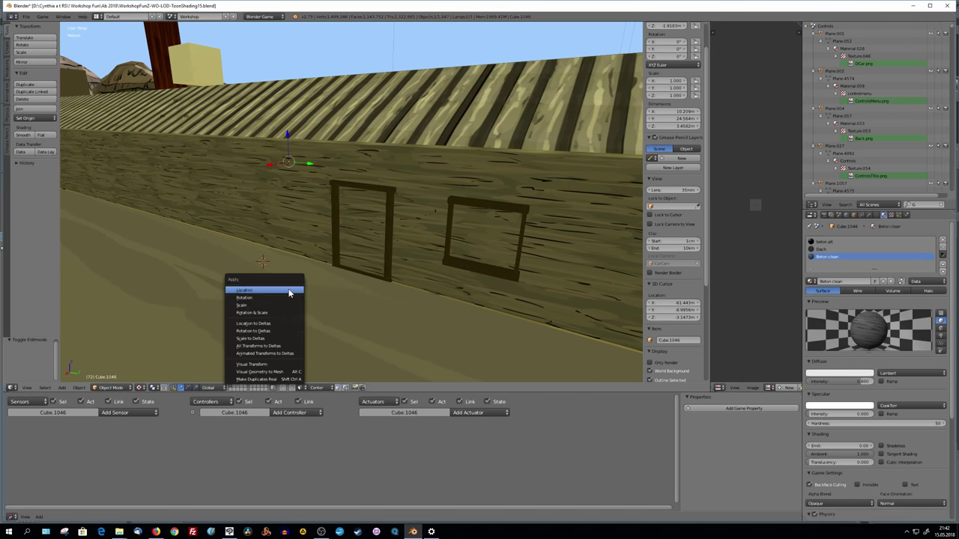
key(Escape)
click(269, 267)
key(shift+a)
click(300, 281)
Raise the cube, squash it to 0.135 on X and shift it 1.45 m along Y
key(g)
key(z)
click(270, 173)
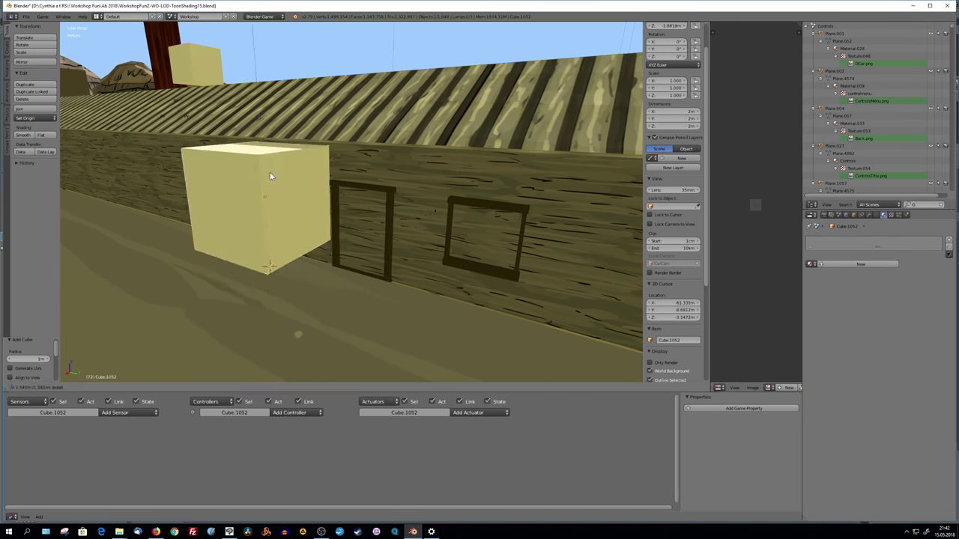
key(s)
key(x)
click(276, 193)
key(KP_Decimal)
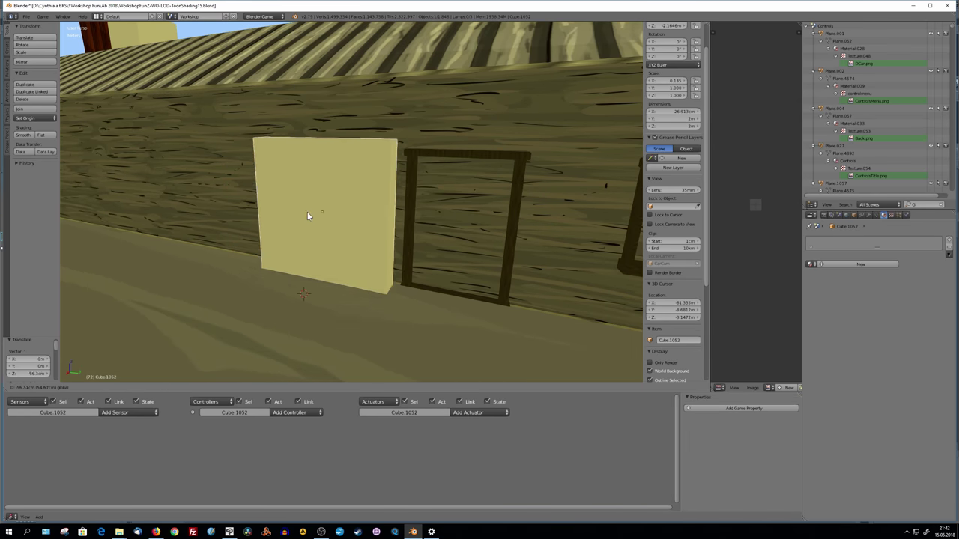
click(409, 228)
key(KP_Decimal)
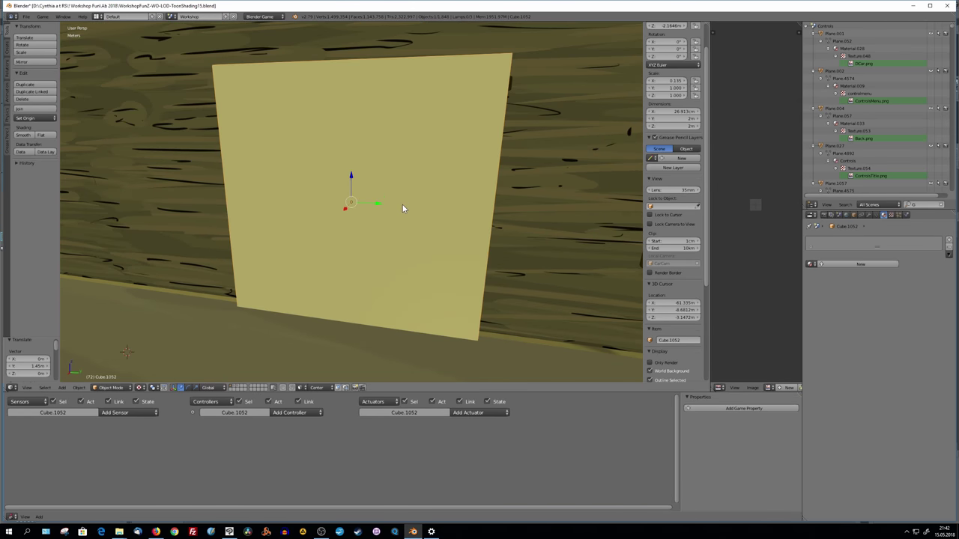
middle_drag(402, 205, 372, 211)
Narrow the slab along Y and lift it vertically into the doorway
key(s)
key(y)
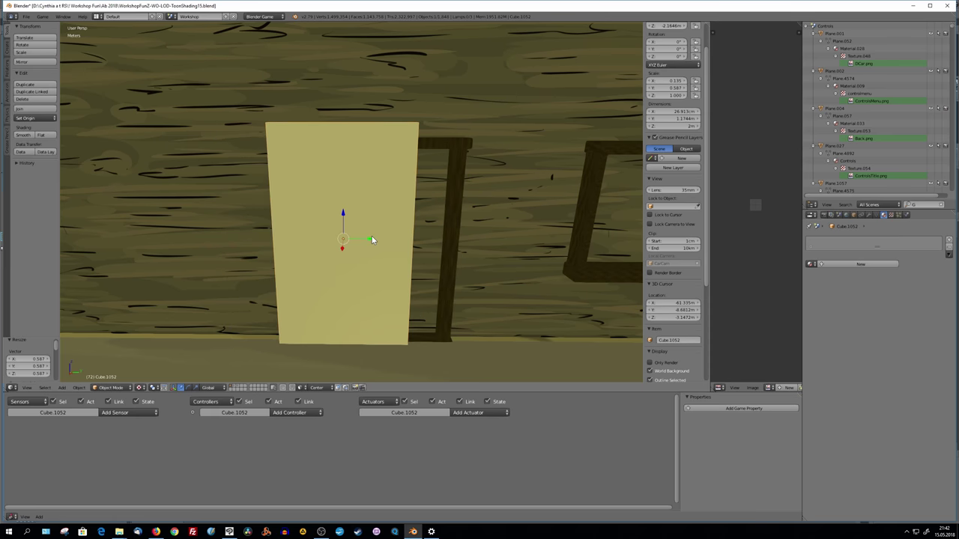
click(370, 239)
scroll(370, 240, down, 2)
key(g)
key(z)
click(403, 185)
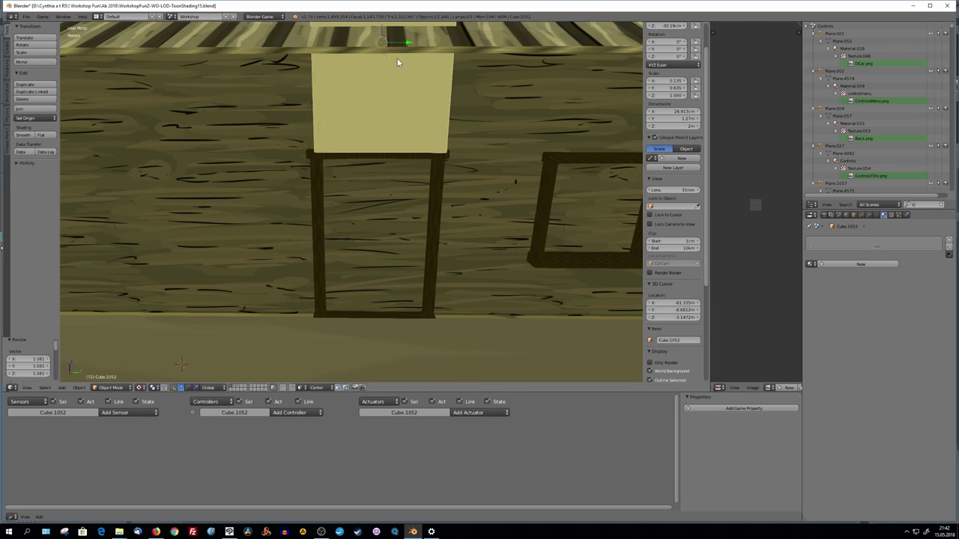
key(KP_Decimal)
middle_drag(360, 193, 375, 132)
Extrude the slab into a thick box and delete the old dark frame behind it
key(Tab)
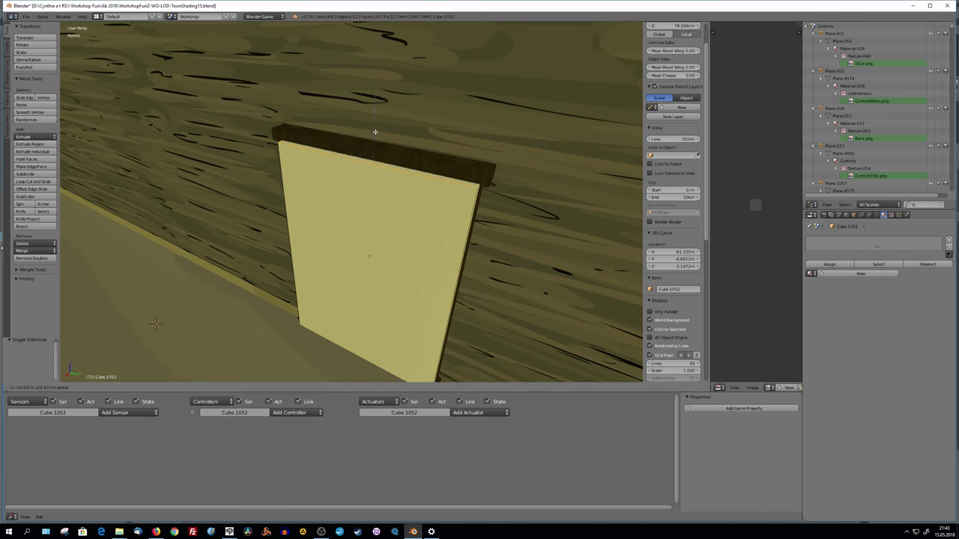
key(e)
click(417, 214)
key(Tab)
middle_drag(415, 214, 425, 193)
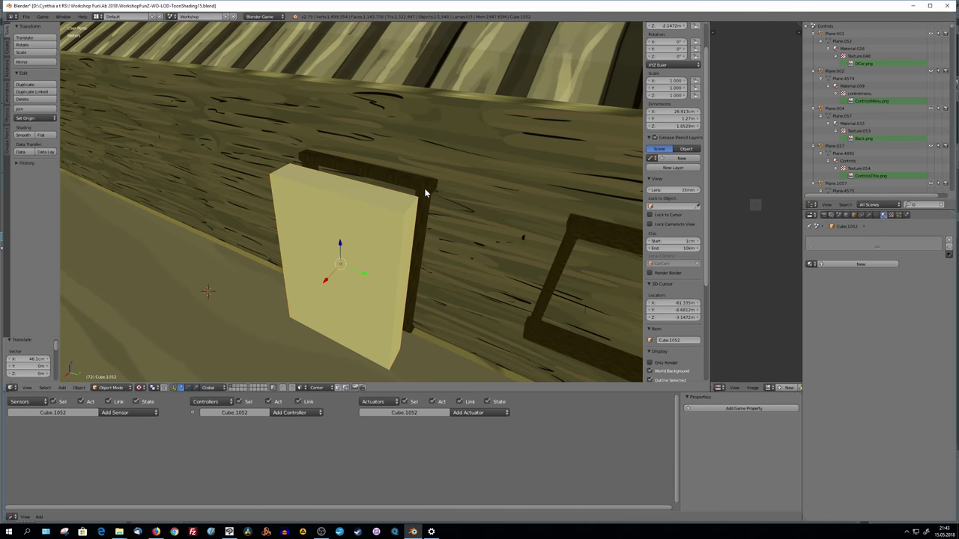
key(Delete)
Slide the door box 49.4 cm along X and enter Edit Mode with all faces
right_click(354, 285)
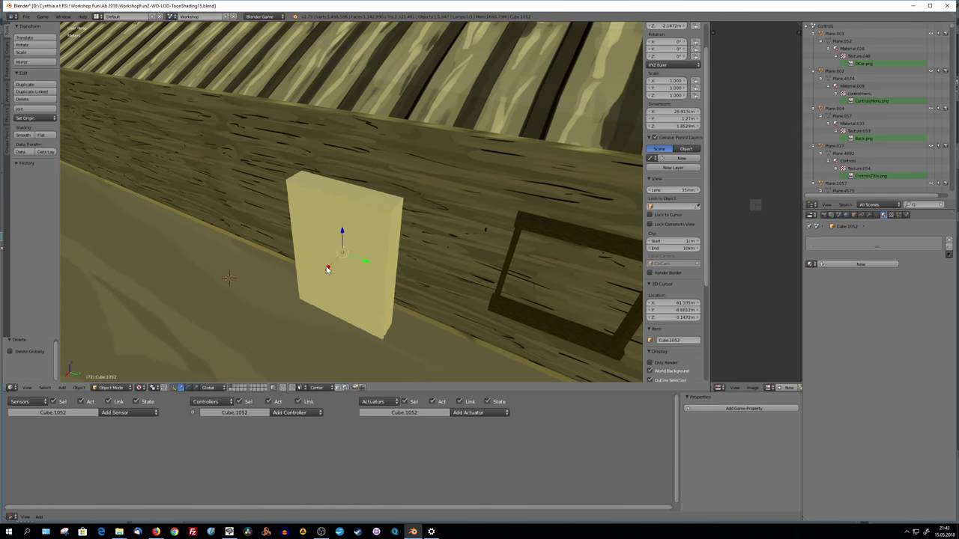
drag(327, 261, 351, 250)
middle_drag(351, 250, 450, 255)
mouse_move(614, 258)
middle_down()
mouse_move(415, 257)
mouse_move(420, 268)
mouse_move(409, 270)
mouse_move(524, 247)
middle_up()
key(Tab)
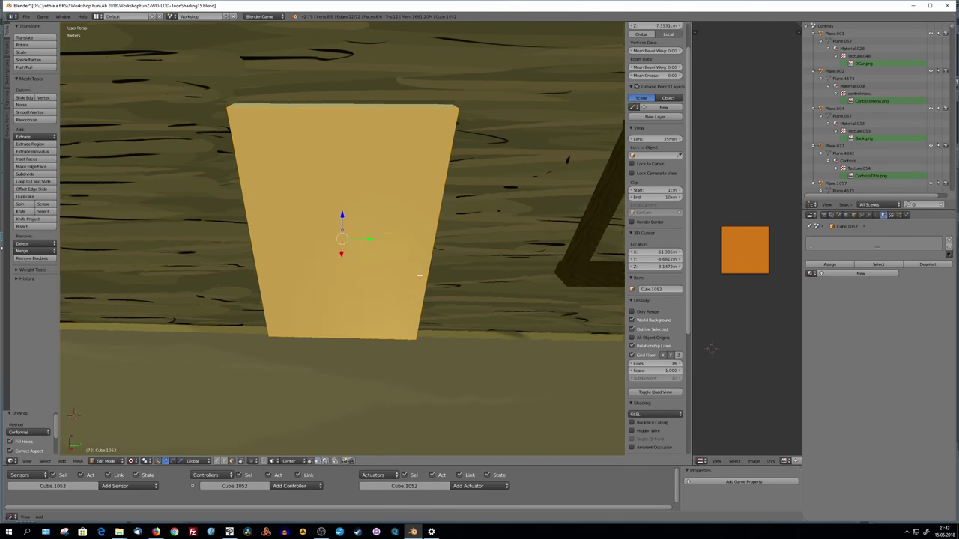
Create a new material for the slab and load the wooden door image from the doors and windows folder
click(860, 273)
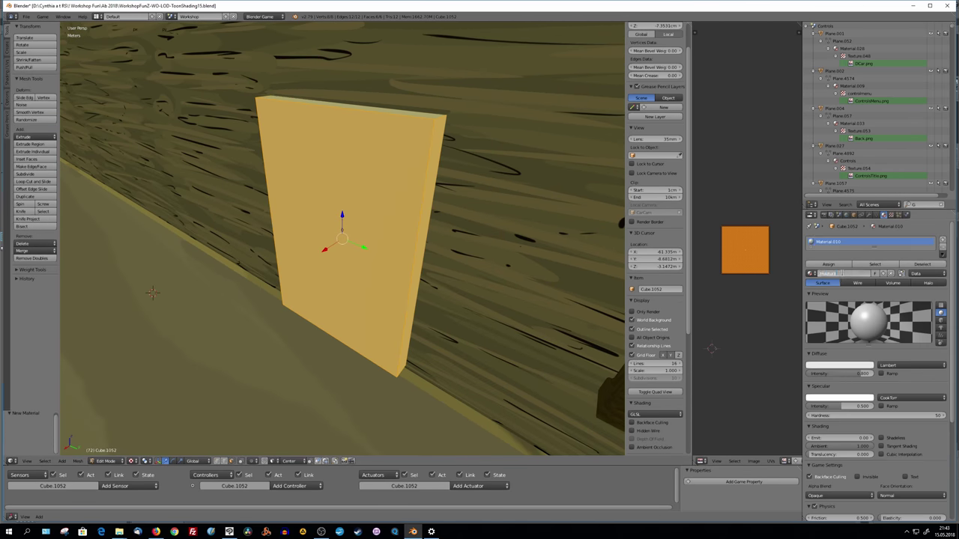
click(891, 374)
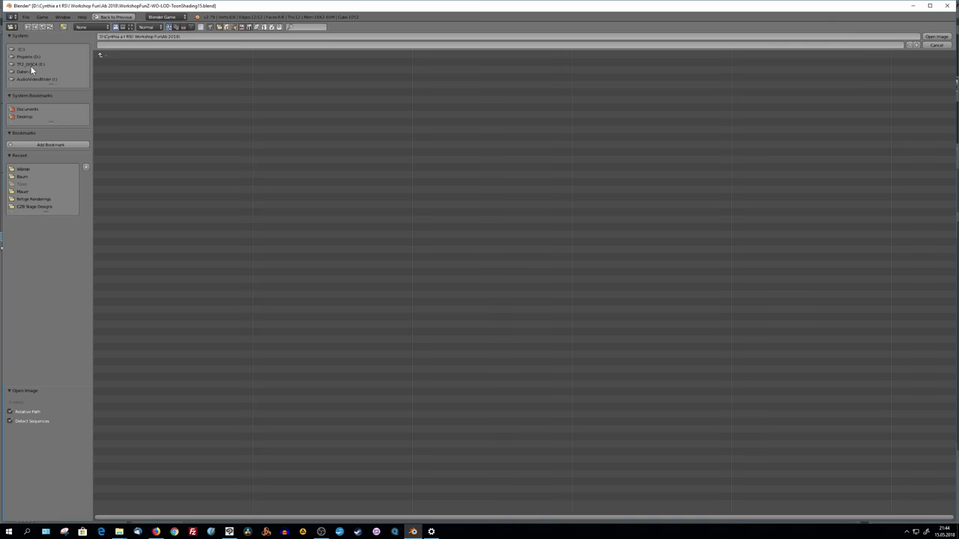
double_click(116, 107)
double_click(119, 176)
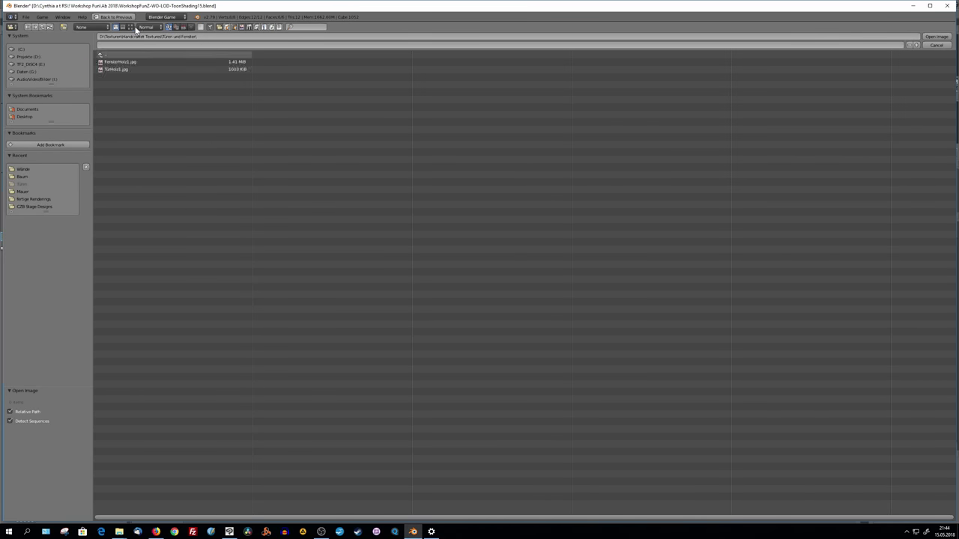
click(130, 27)
double_click(236, 81)
Rotate the door UVs upright and scale them to 0.780
key(KP_1)
key(r)
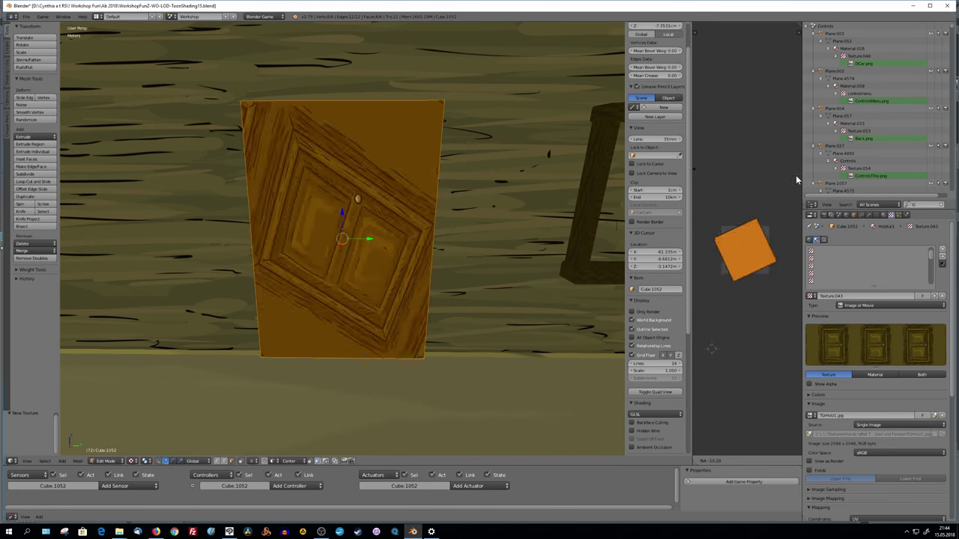
click(699, 252)
key(s)
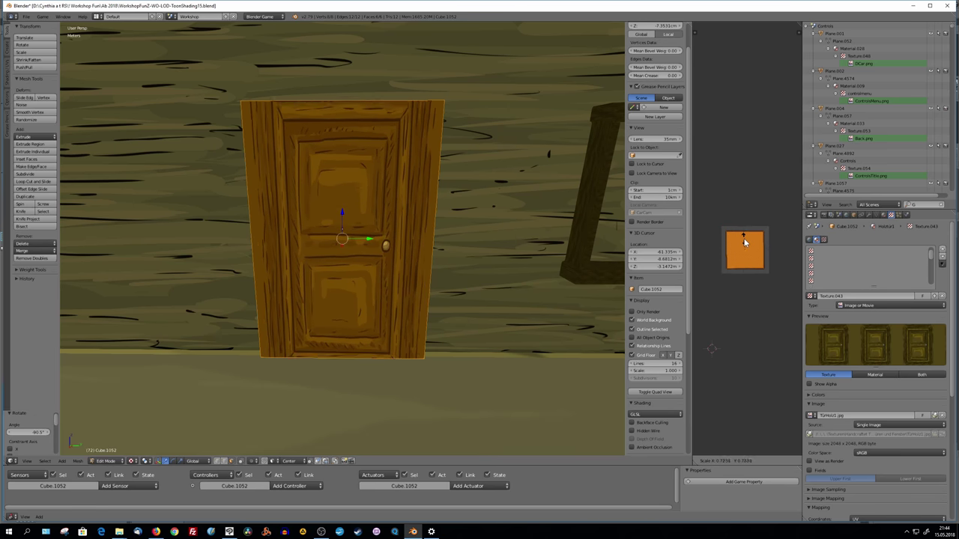
click(742, 242)
middle_drag(449, 300, 487, 284)
key(KP_1)
Select only the front face, then shift its UVs and scale them to 0.800 so one door fits
right_click(353, 244)
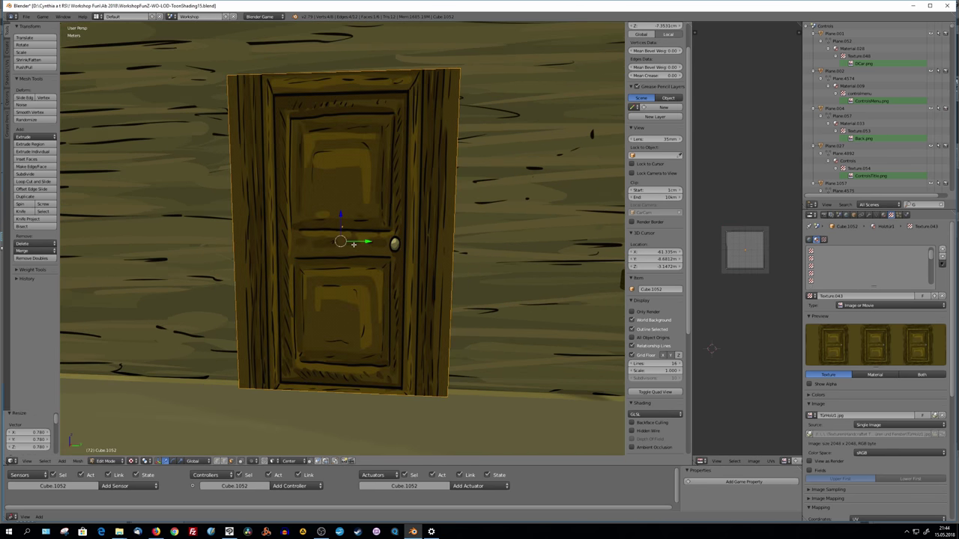
key(g)
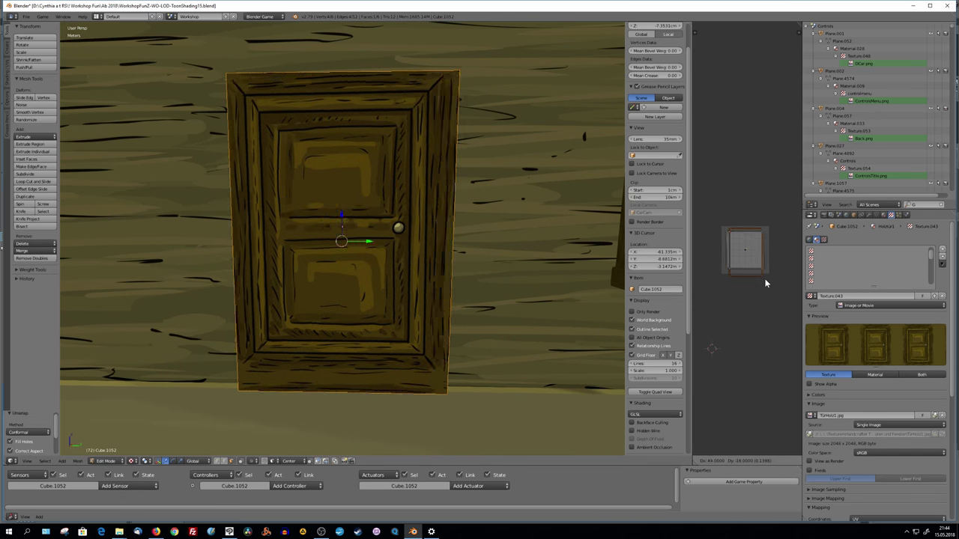
click(765, 285)
click(771, 287)
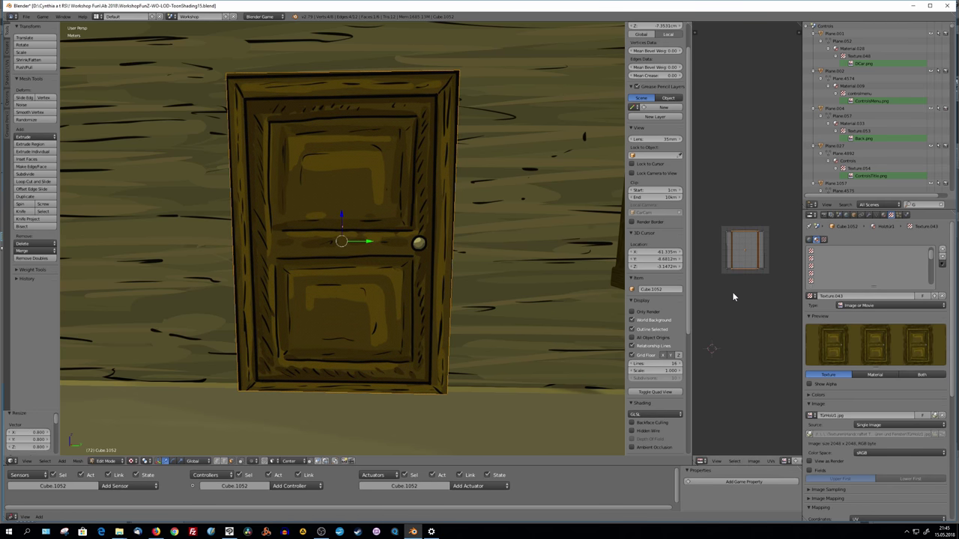
key(g)
click(772, 328)
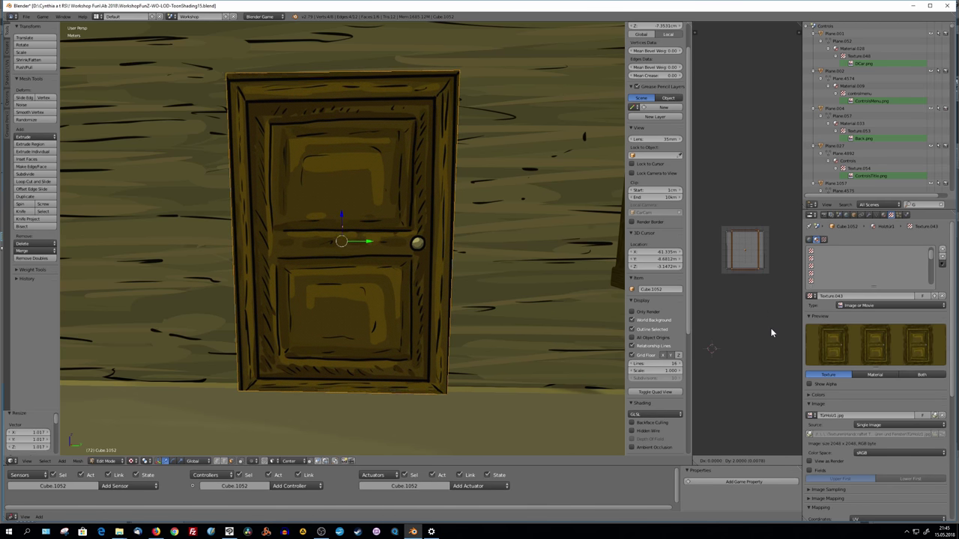
click(769, 340)
Pick the door image from the loaded images list and move and scale one side face's UVs
key(Tab)
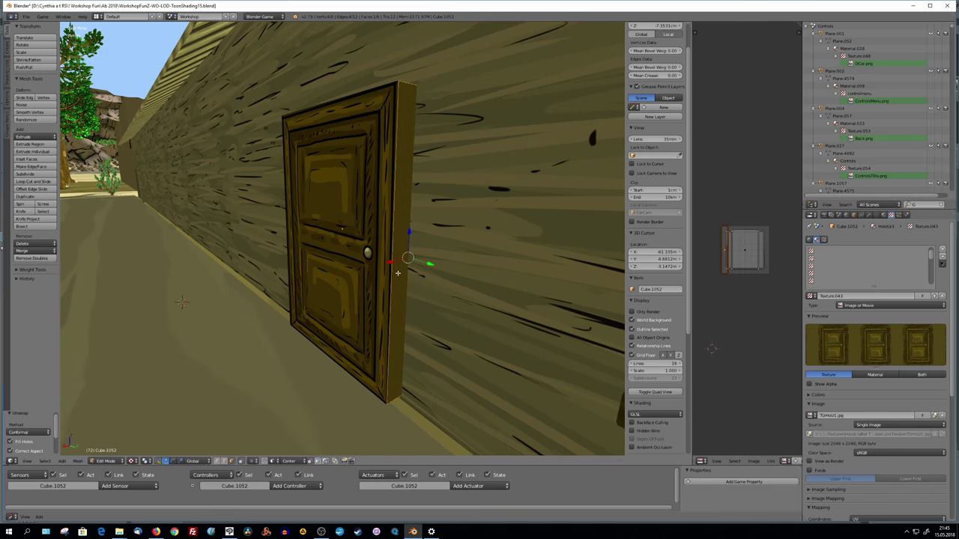
mouse_move(367, 254)
middle_down()
mouse_move(241, 242)
mouse_move(330, 285)
mouse_move(375, 270)
middle_up()
key(Tab)
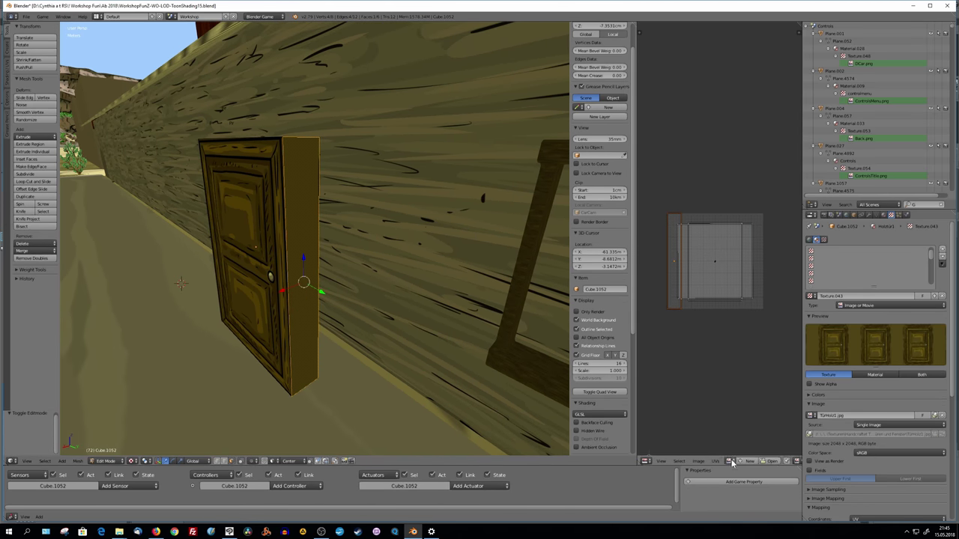
click(730, 461)
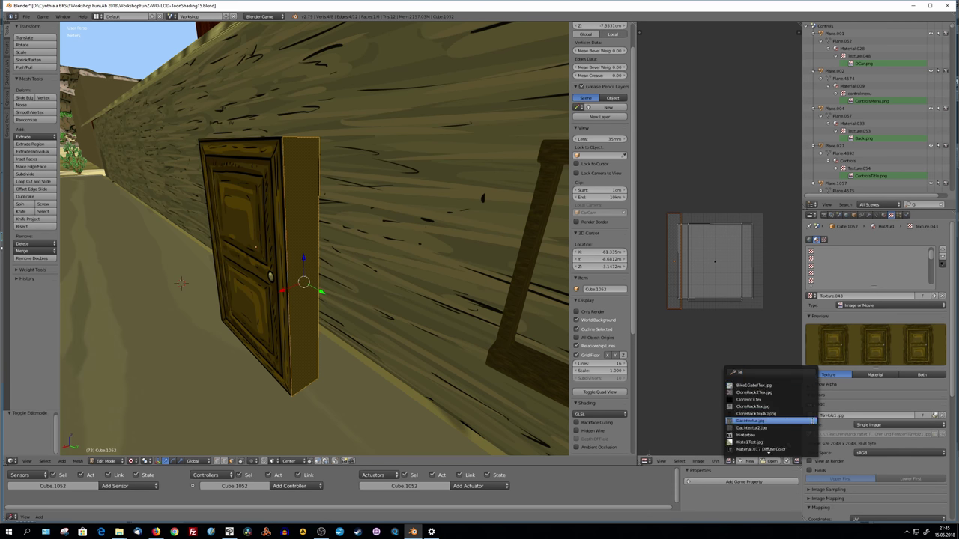
middle_drag(524, 299, 465, 292)
key(g)
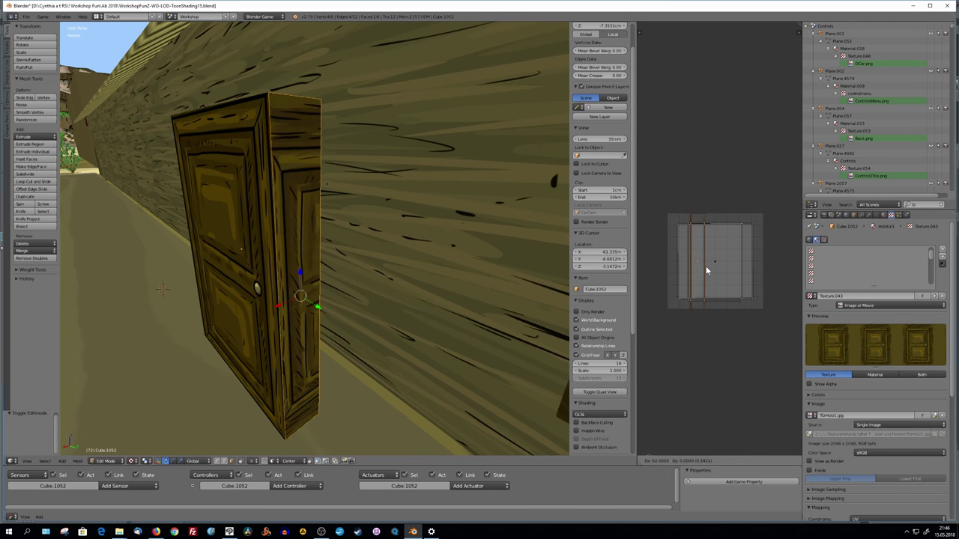
key(s)
click(749, 293)
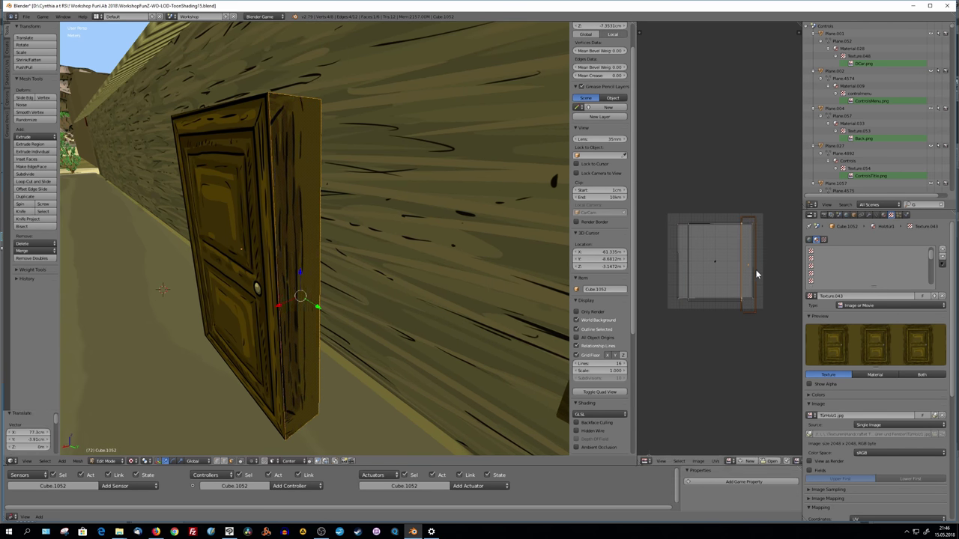
Move, rotate and vertically stretch the UVs of the door's other side faces onto wood grain
middle_drag(525, 315, 554, 315)
key(g)
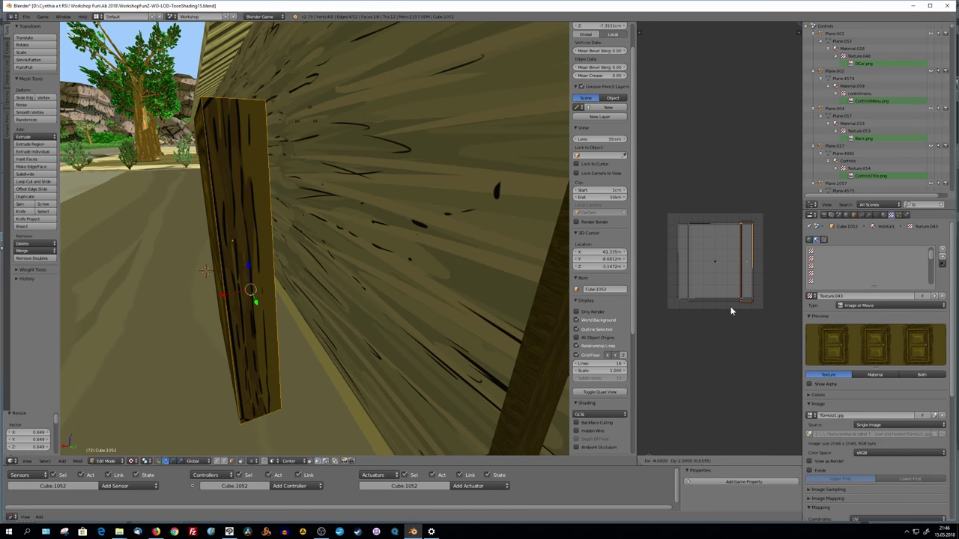
key(r)
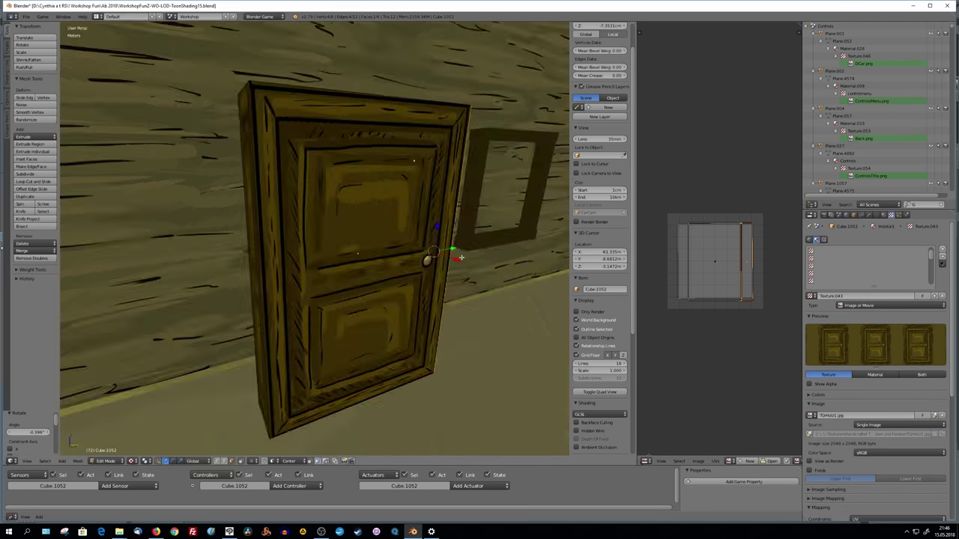
middle_drag(315, 240, 389, 240)
key(g)
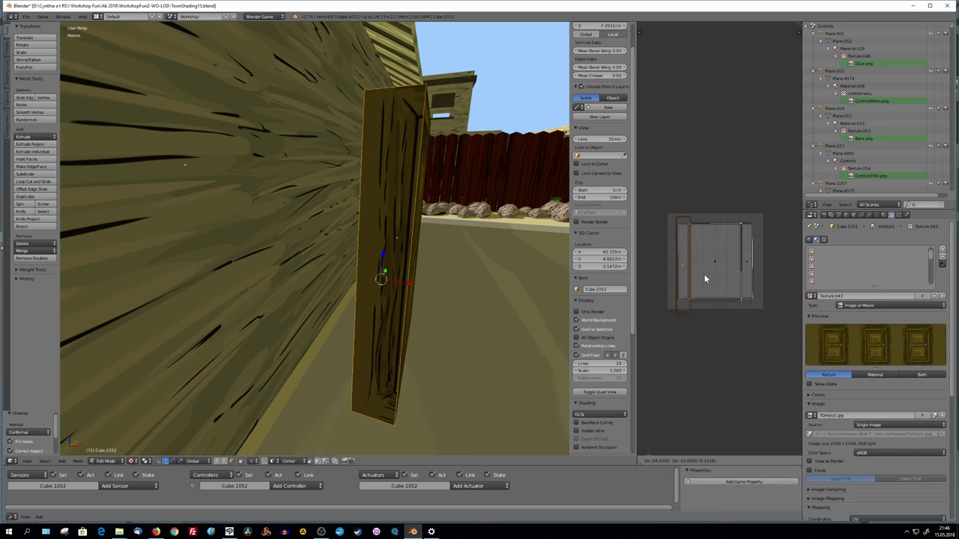
click(704, 279)
key(r)
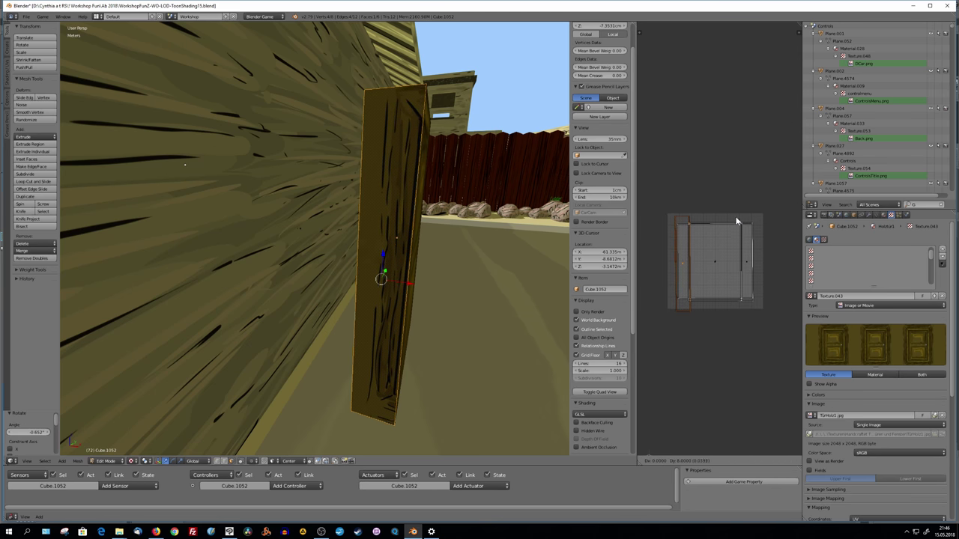
click(733, 198)
key(s)
key(y)
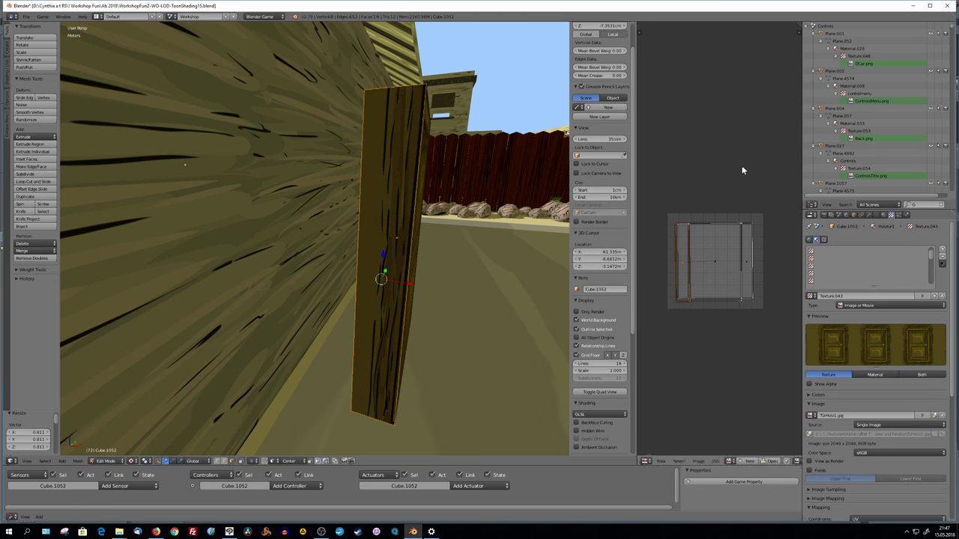
Unwrap the door's top face, squeeze its UVs onto a thin wood-grain strip, and leave Edit Mode
mouse_move(449, 247)
middle_down()
mouse_move(488, 253)
mouse_move(420, 225)
middle_up()
key(u)
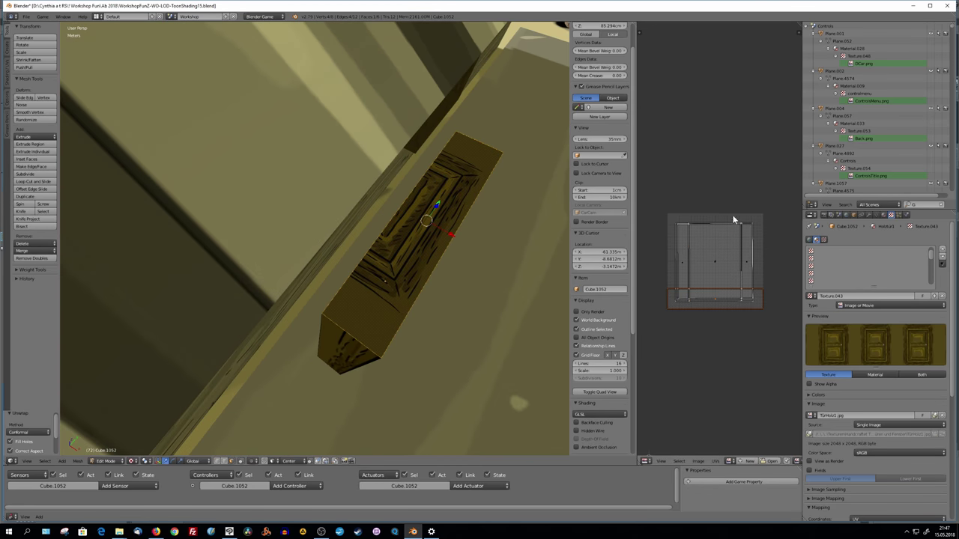
key(g)
click(727, 128)
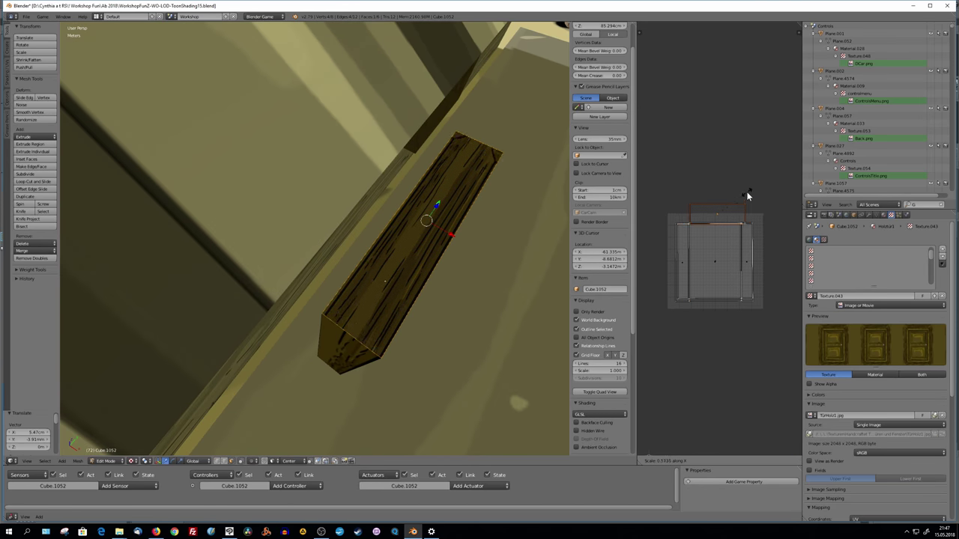
click(750, 196)
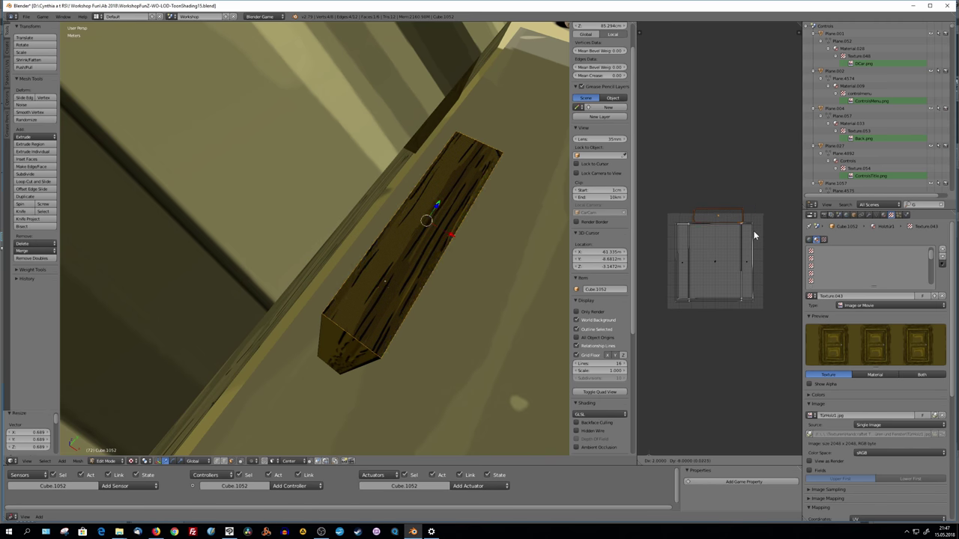
key(Tab)
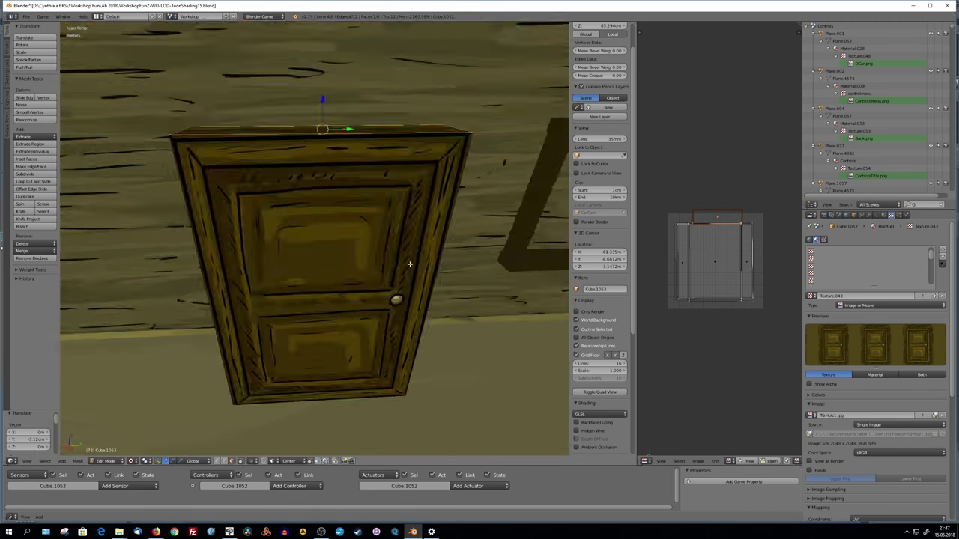
key(ctrl+a)
click(305, 261)
middle_drag(305, 262, 387, 247)
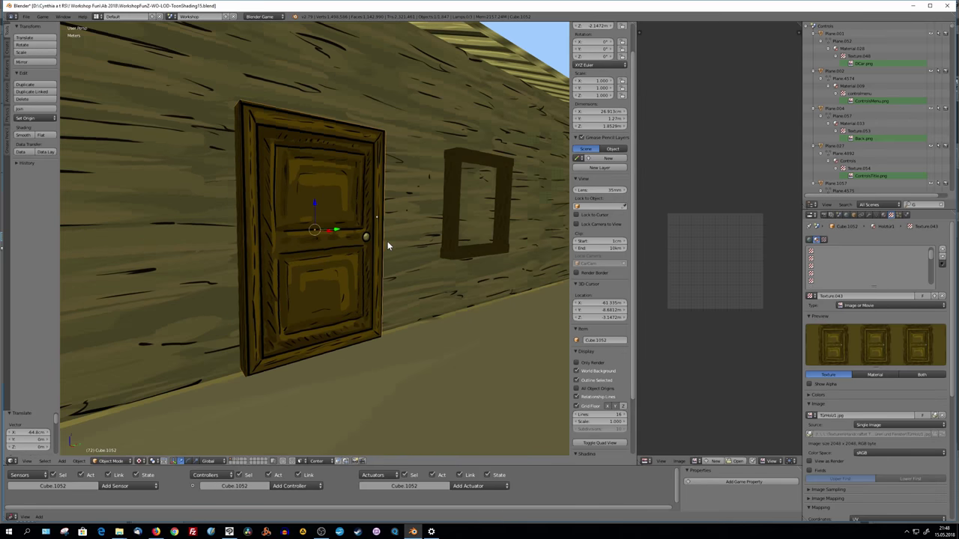
Try horizontal and vertical loop cuts across the door, then undo them
key(Tab)
scroll(388, 246, up, 3)
key(ctrl+r)
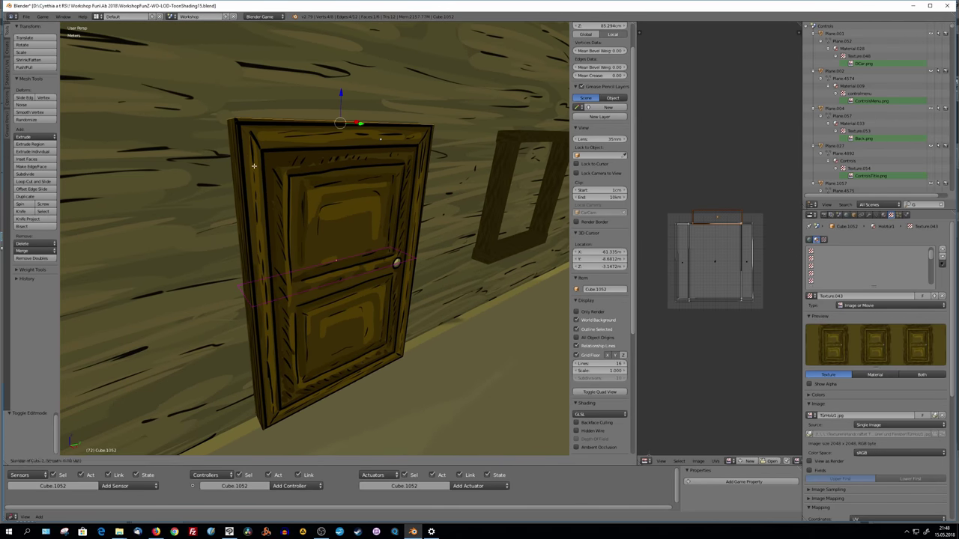
click(254, 165)
right_click(283, 149)
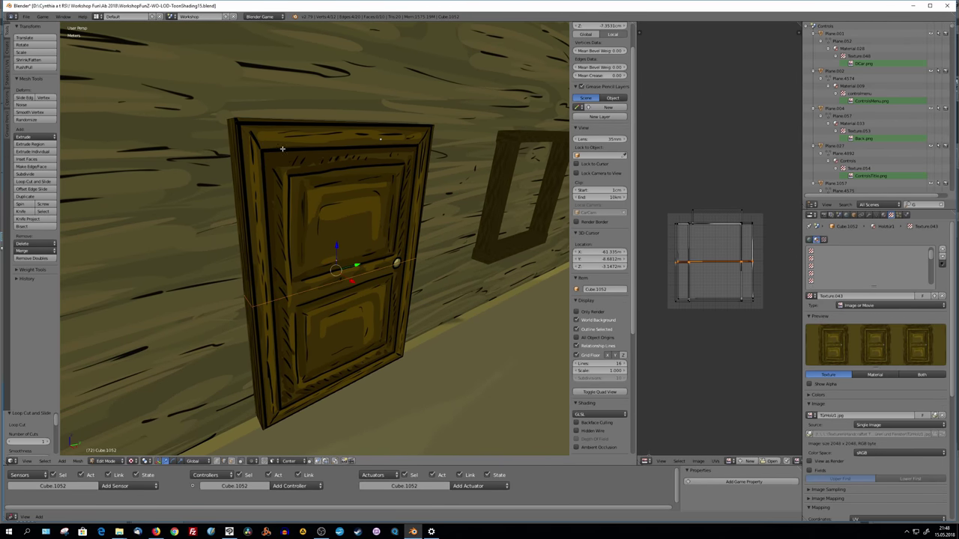
click(248, 196)
right_click(248, 196)
key(ctrl+r)
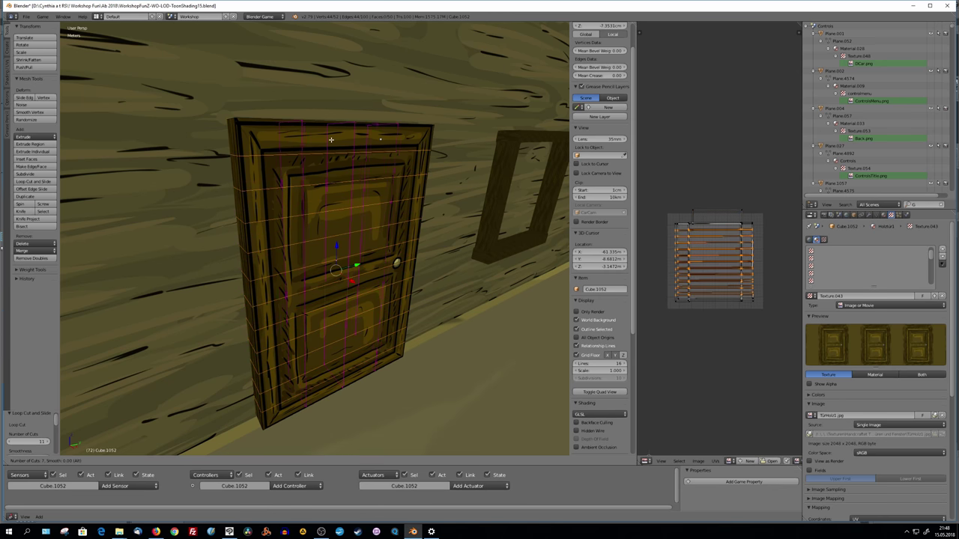
click(330, 139)
middle_drag(330, 140, 247, 173)
right_click(329, 133)
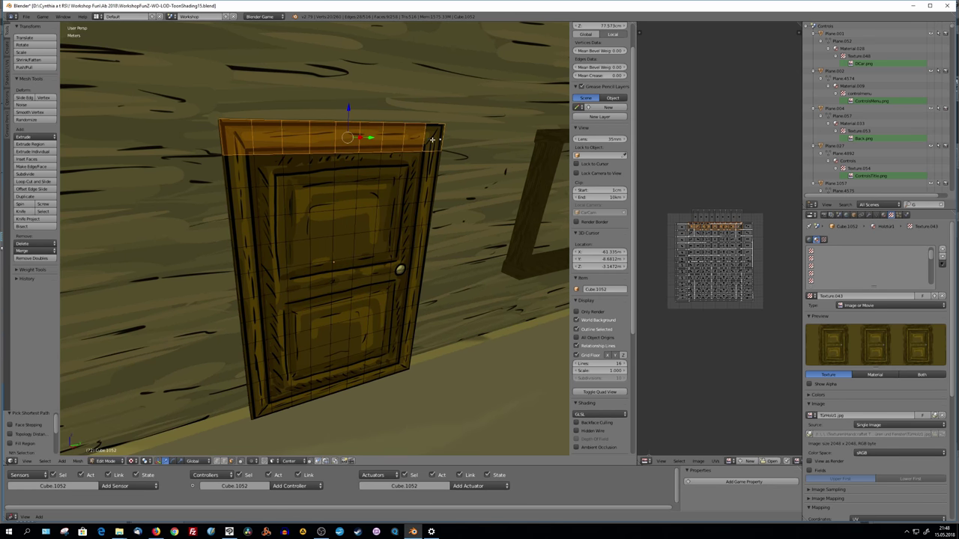
ctrl+right_click(238, 189)
key(ctrl+z)
key(ctrl+z)
key(ctrl+z)
Attempt a knife cut and cancel it, then reselect the door and slide it left along the wall
middle_drag(310, 289, 281, 223)
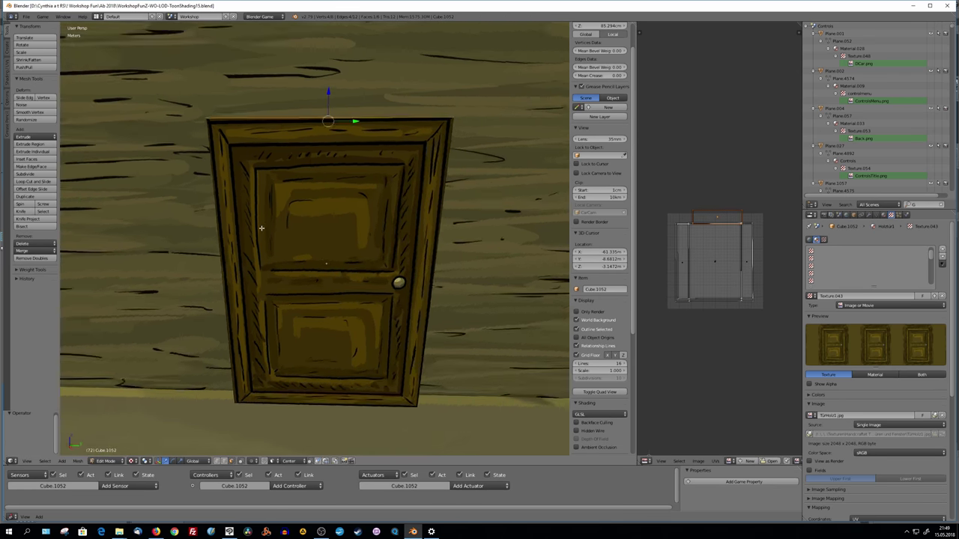
key(k)
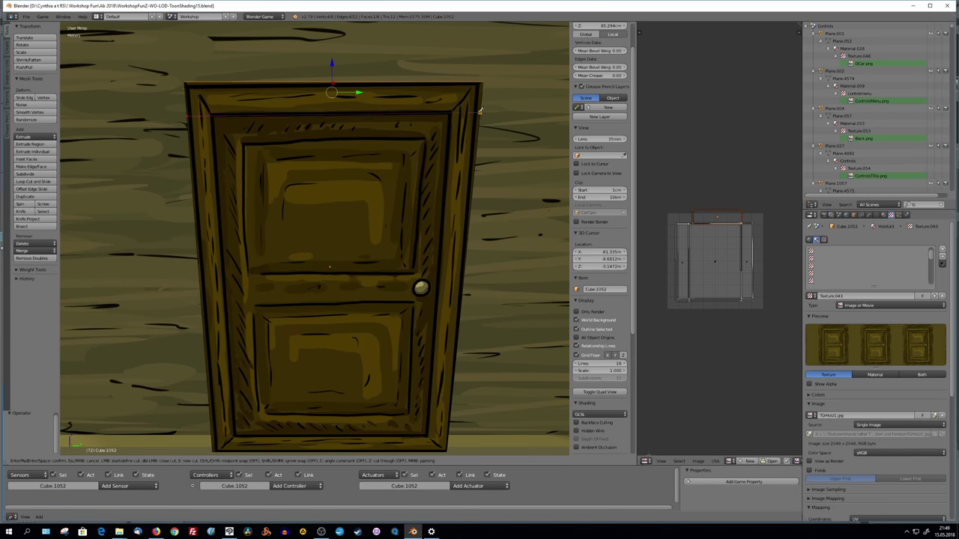
middle_drag(304, 301, 251, 374)
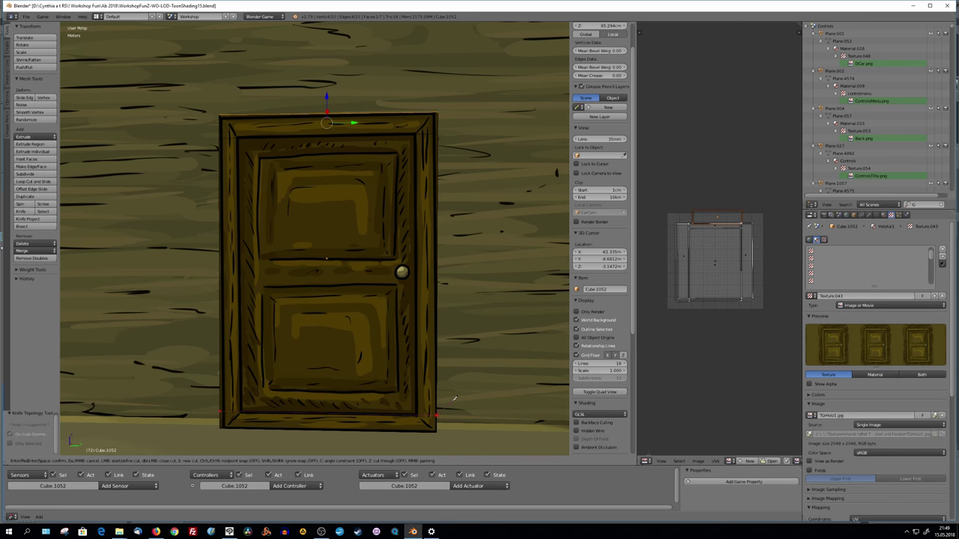
middle_drag(454, 399, 239, 412)
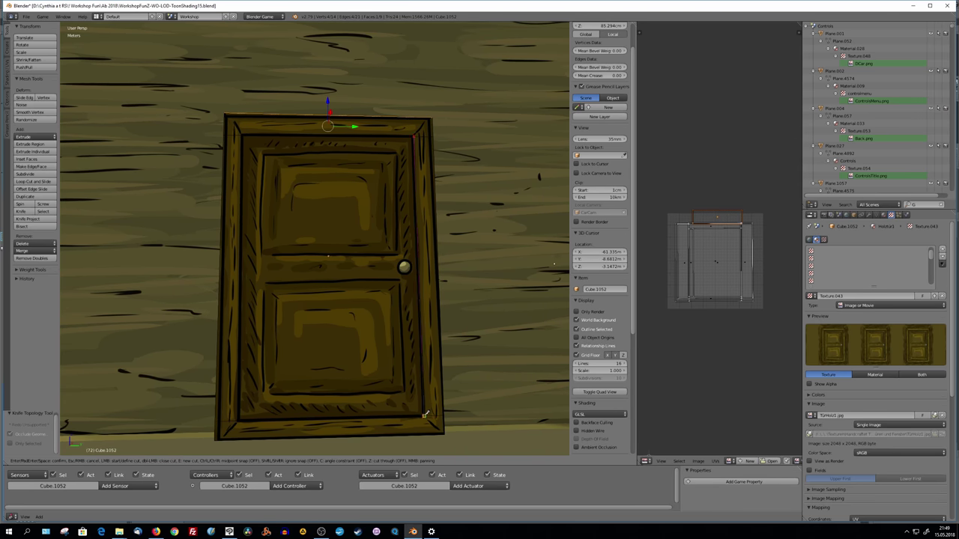
key(Return)
mouse_move(404, 337)
middle_down()
mouse_move(348, 350)
mouse_move(385, 392)
mouse_move(283, 366)
middle_up()
key(Tab)
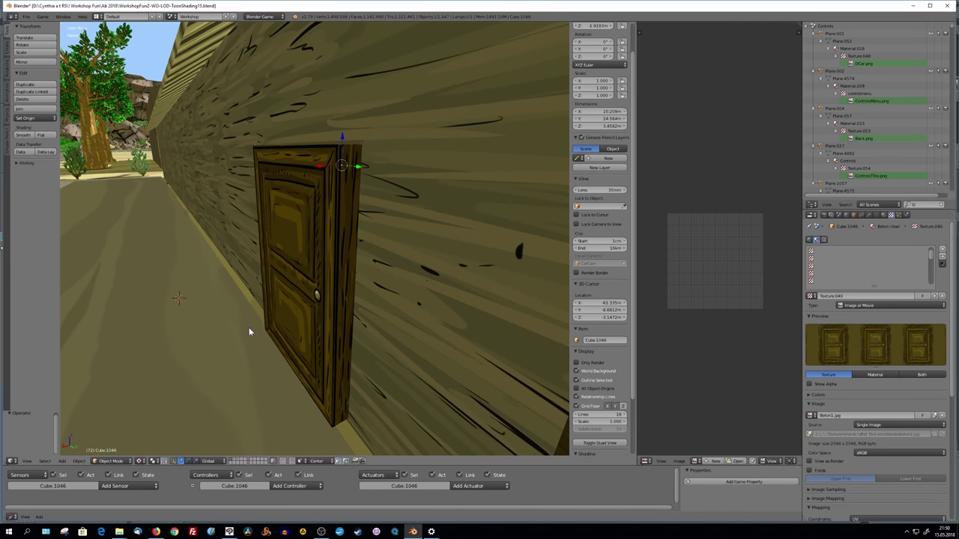
mouse_move(249, 332)
middle_down()
mouse_move(339, 332)
mouse_move(352, 300)
middle_up()
right_click(352, 300)
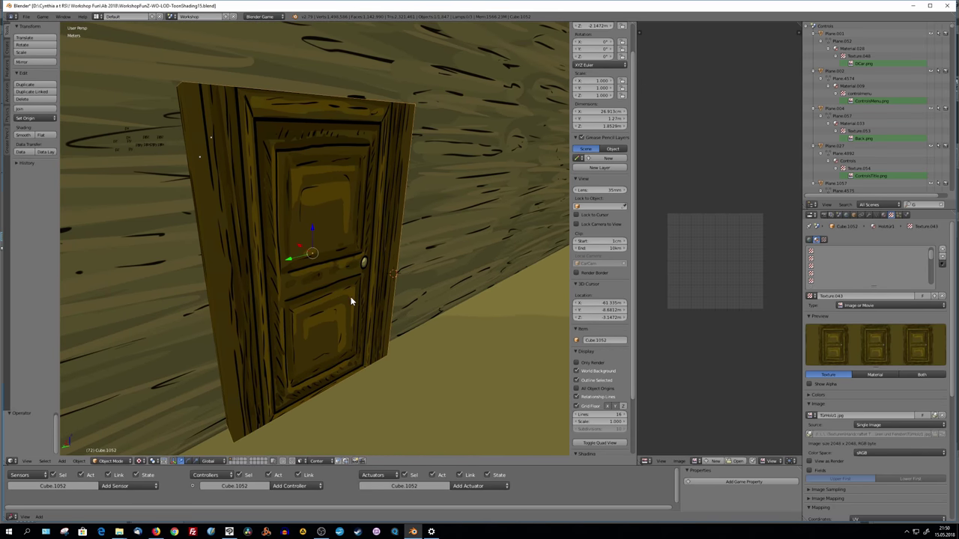
mouse_move(342, 347)
middle_down()
mouse_move(402, 304)
mouse_move(356, 305)
middle_up()
right_drag(357, 305, 332, 275)
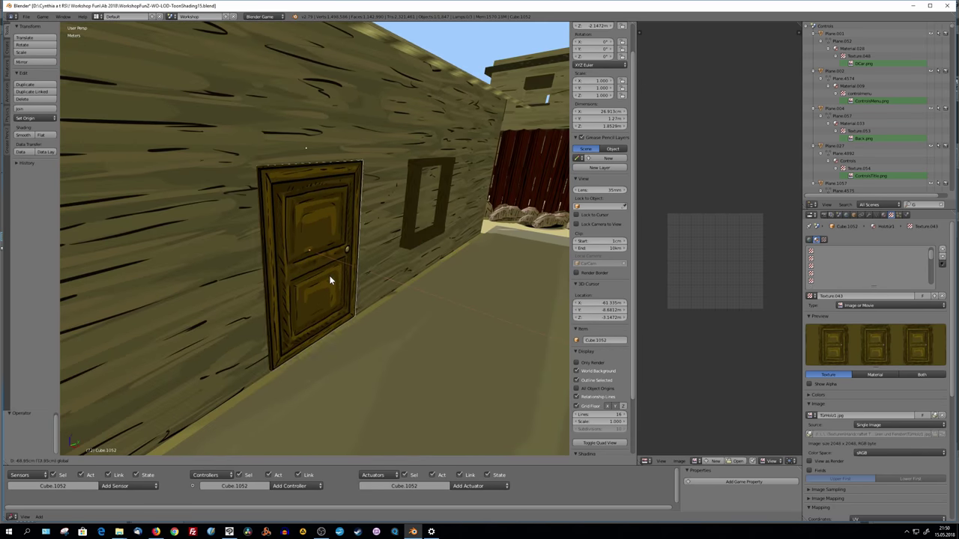
mouse_move(332, 276)
middle_down()
mouse_move(280, 295)
mouse_move(230, 405)
middle_up()
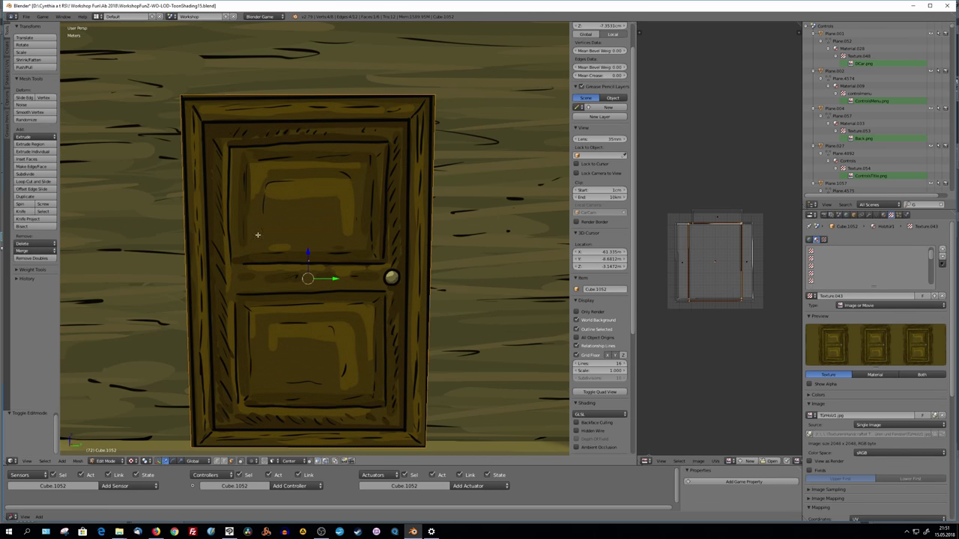
Knife-cut top, bottom, right and left border strips on the door front and extrude them outward
key(Return)
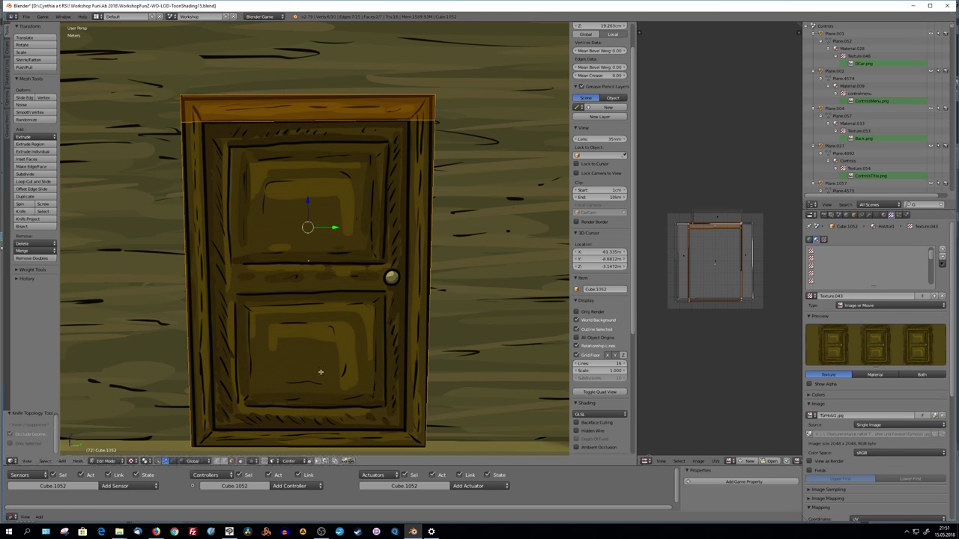
click(430, 427)
key(Return)
key(k)
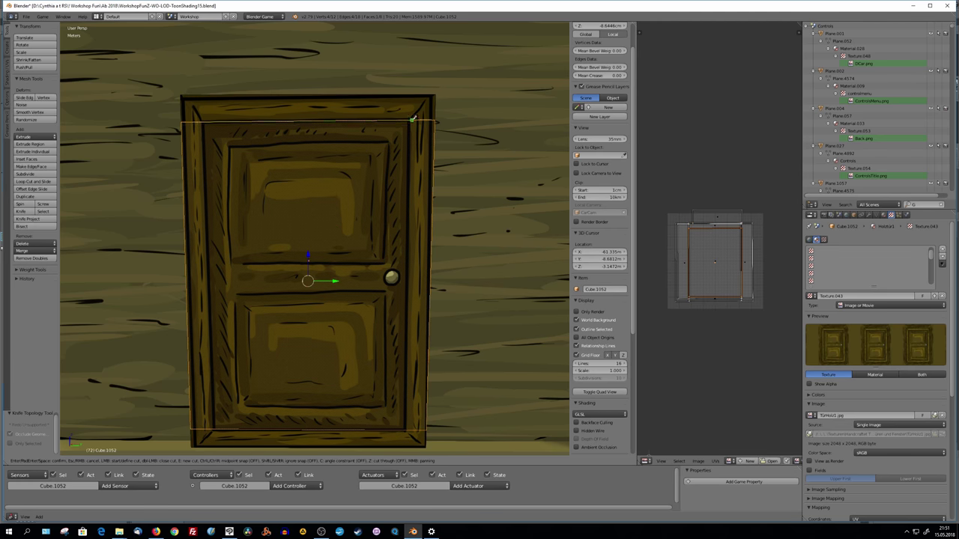
click(405, 429)
key(Return)
key(k)
key(Return)
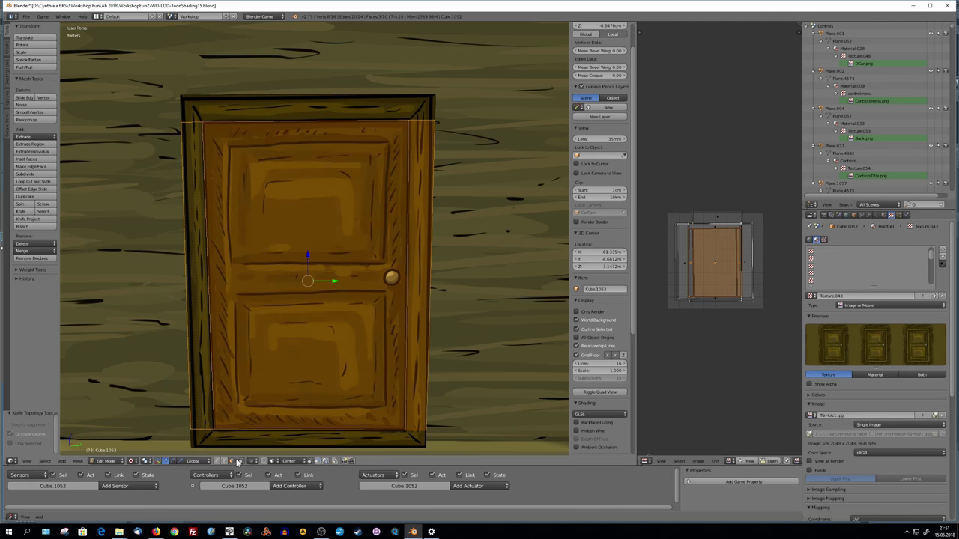
key(e)
mouse_move(322, 314)
middle_down()
mouse_move(354, 340)
mouse_move(322, 285)
middle_up()
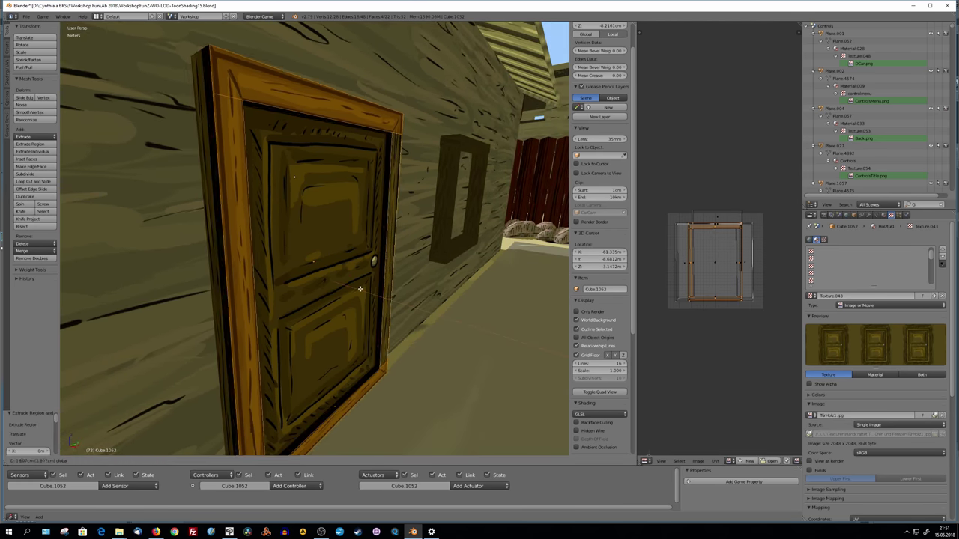
Fill the door's side edge face and unwrap the whole door with its new frame
right_click(218, 315)
mouse_move(217, 315)
middle_down()
mouse_move(254, 322)
mouse_move(230, 330)
mouse_move(282, 238)
mouse_move(254, 395)
middle_up()
key(u)
key(f)
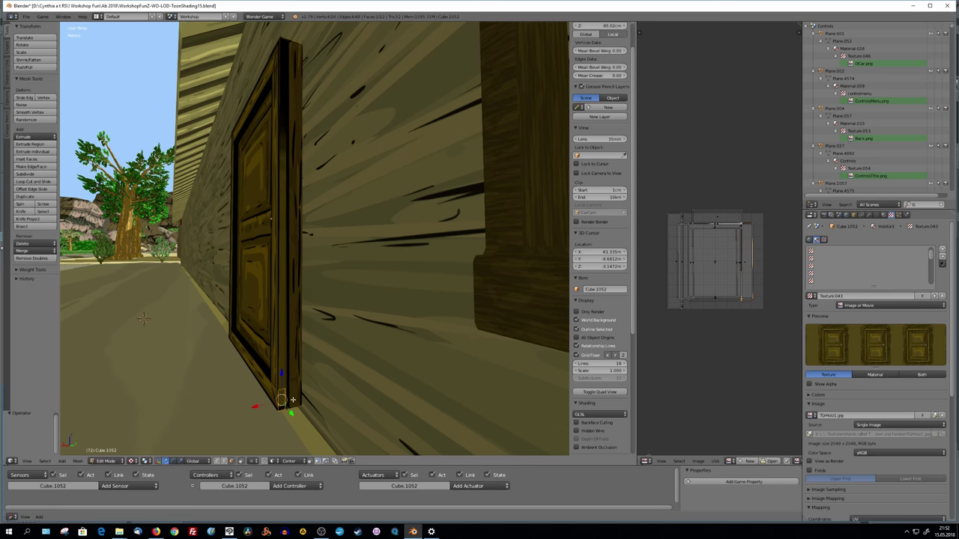
mouse_move(292, 400)
middle_down()
mouse_move(326, 391)
mouse_move(441, 152)
middle_up()
key(l)
middle_drag(392, 352, 225, 225)
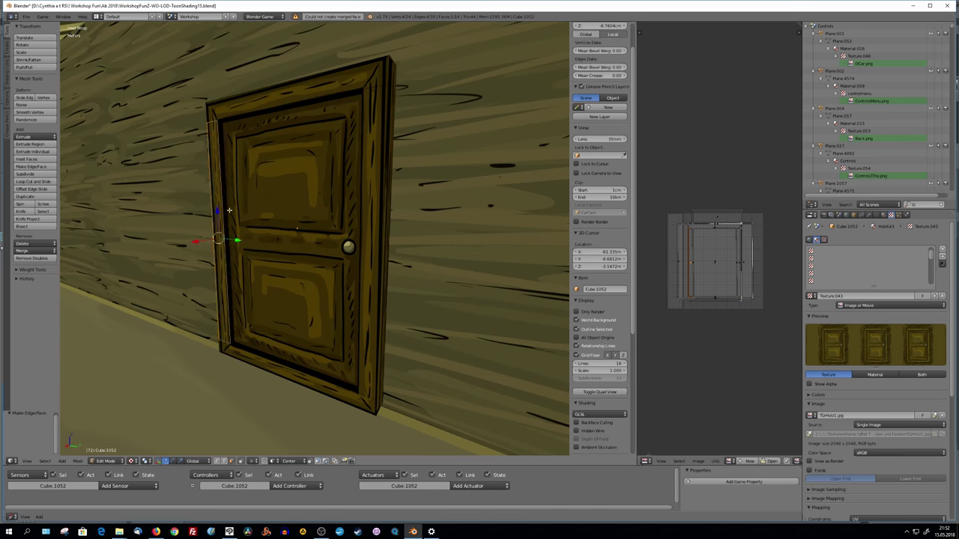
key(u)
click(191, 193)
Move, rotate and shrink the frame edges' UVs onto wood grain, then open the image browser
middle_drag(309, 95, 364, 196)
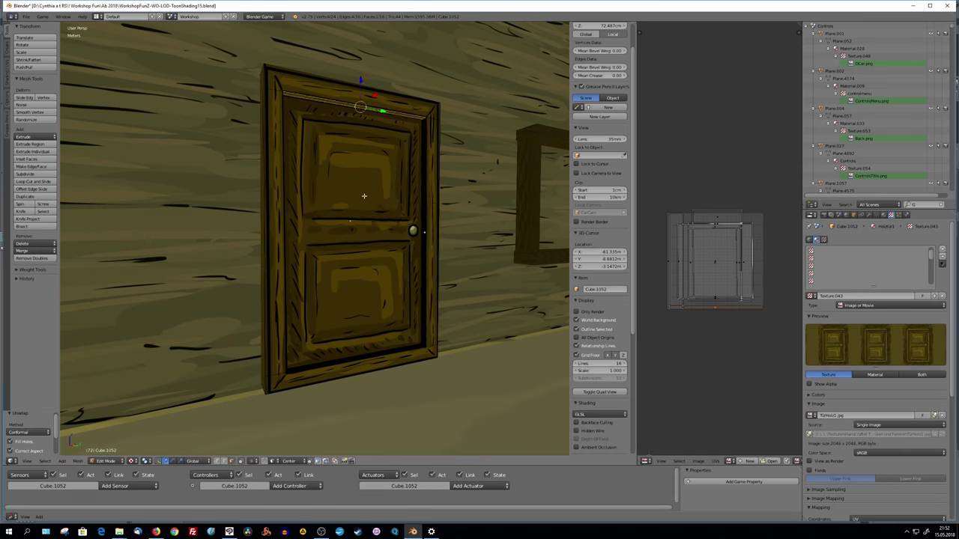
right_click(375, 353)
mouse_move(392, 352)
middle_down()
mouse_move(375, 353)
mouse_move(337, 300)
middle_up()
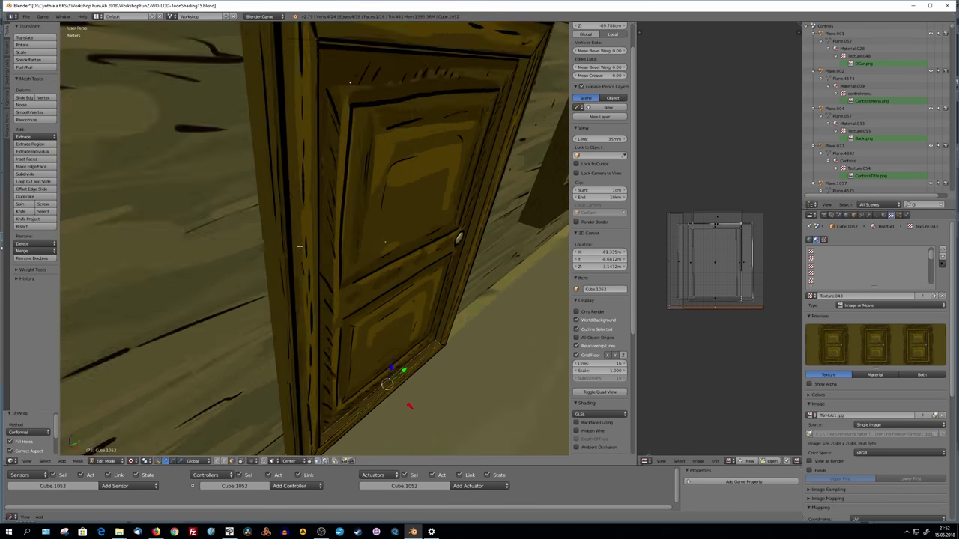
right_click(337, 300)
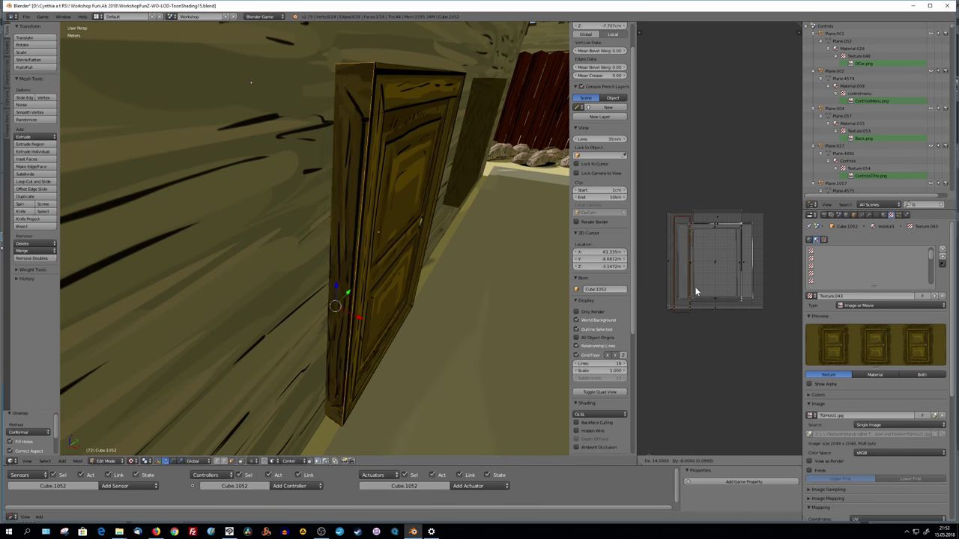
click(691, 289)
key(r)
key(s)
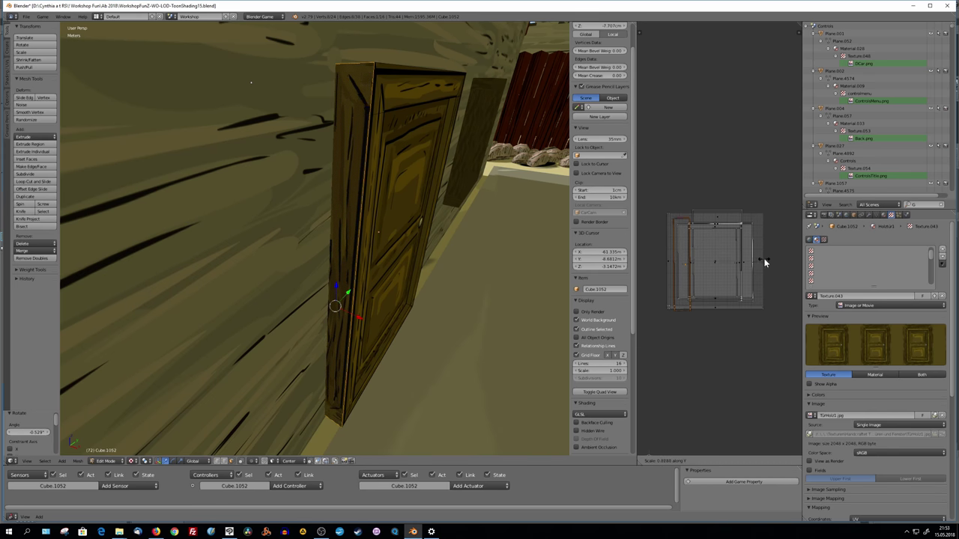
click(763, 258)
middle_drag(449, 300, 615, 304)
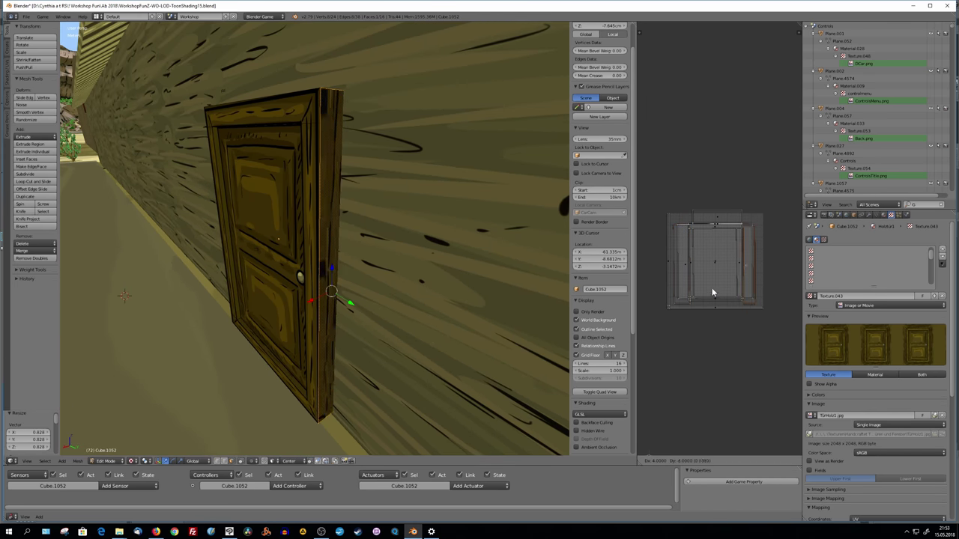
key(alt+o)
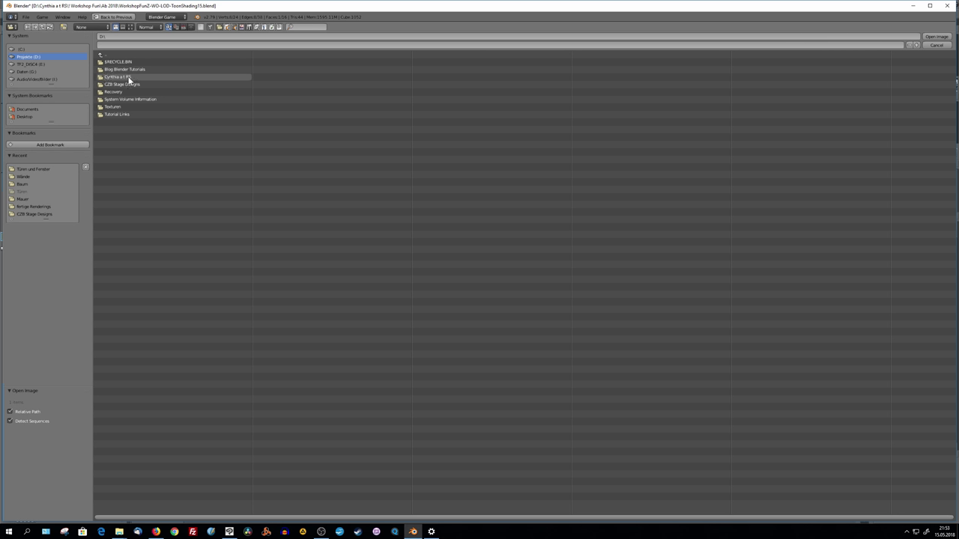
Load FensterHolz1.jpg in the UV editor and move the selected UVs up the texture
click(131, 108)
double_click(179, 83)
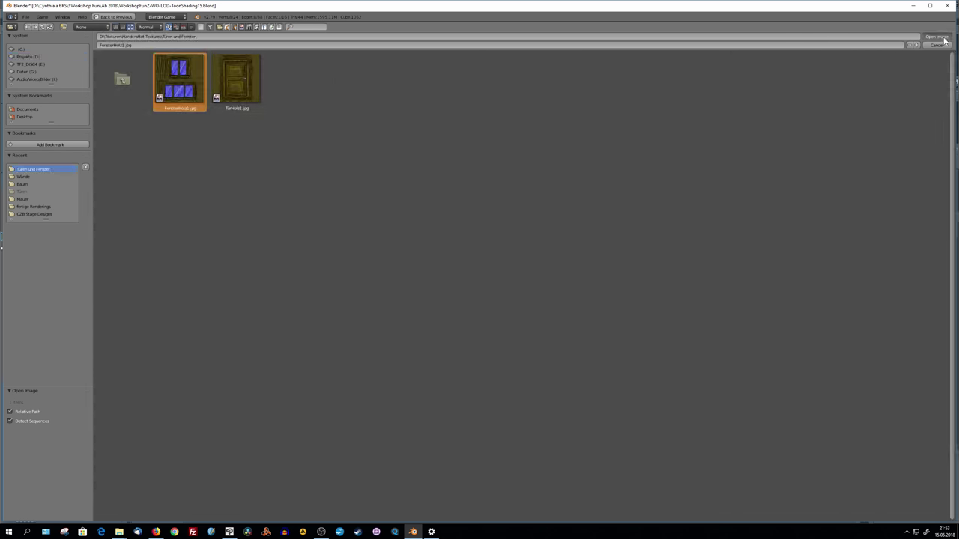
key(g)
click(711, 236)
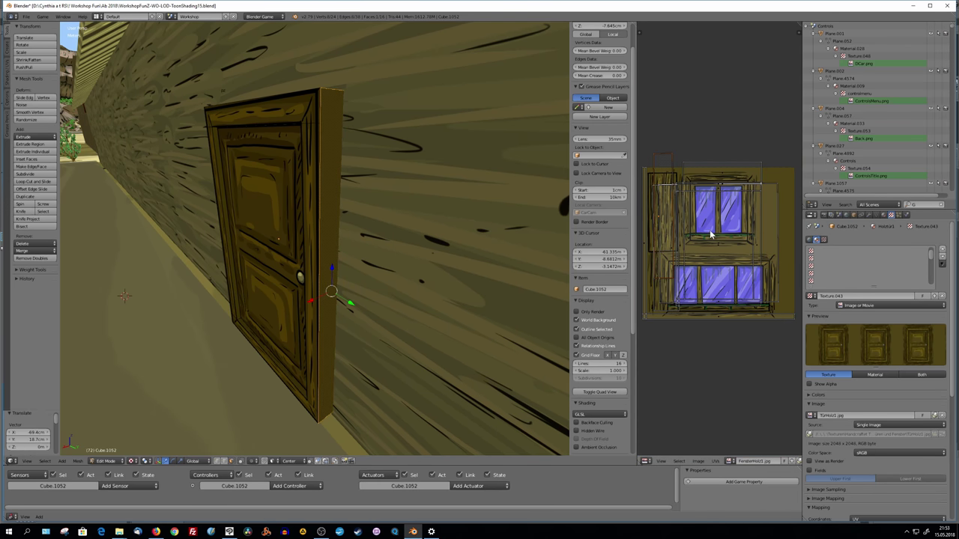
Scale the door's side-edge UVs to 0.473 over the frame strip, then return to Object Mode
click(702, 226)
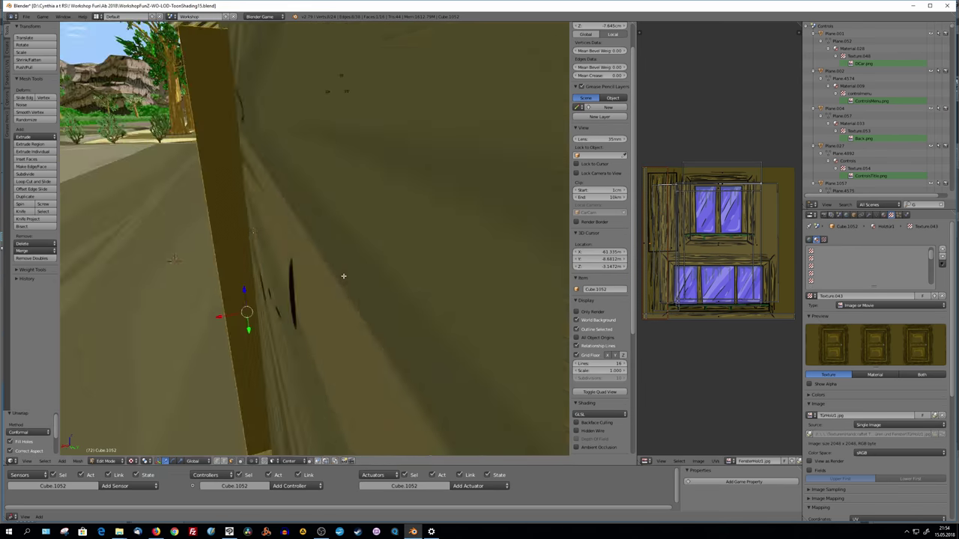
middle_drag(449, 224, 419, 247)
key(s)
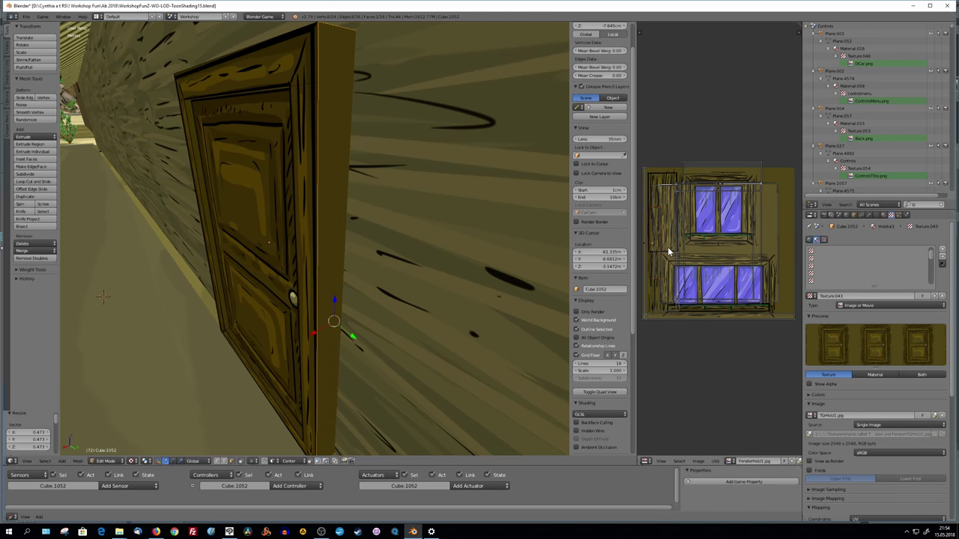
key(g)
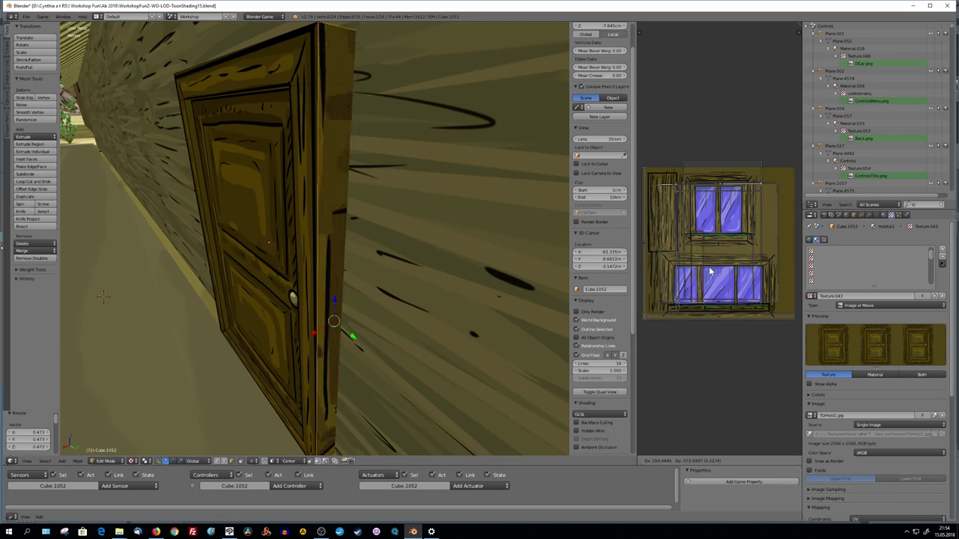
click(779, 228)
key(Tab)
middle_drag(343, 266, 357, 242)
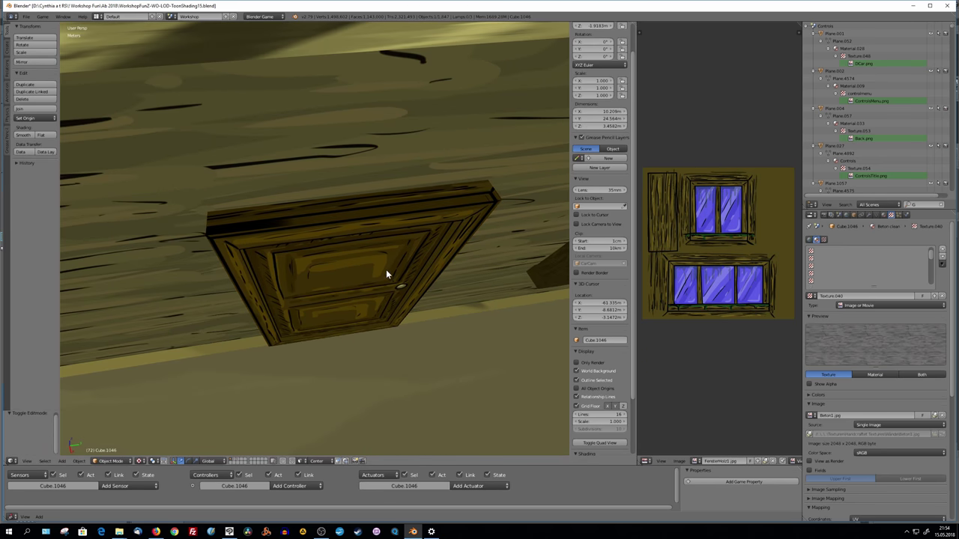
Unwrap the door's top face and scale its UVs to 0.708 over the wood grain
key(Tab)
right_click(382, 201)
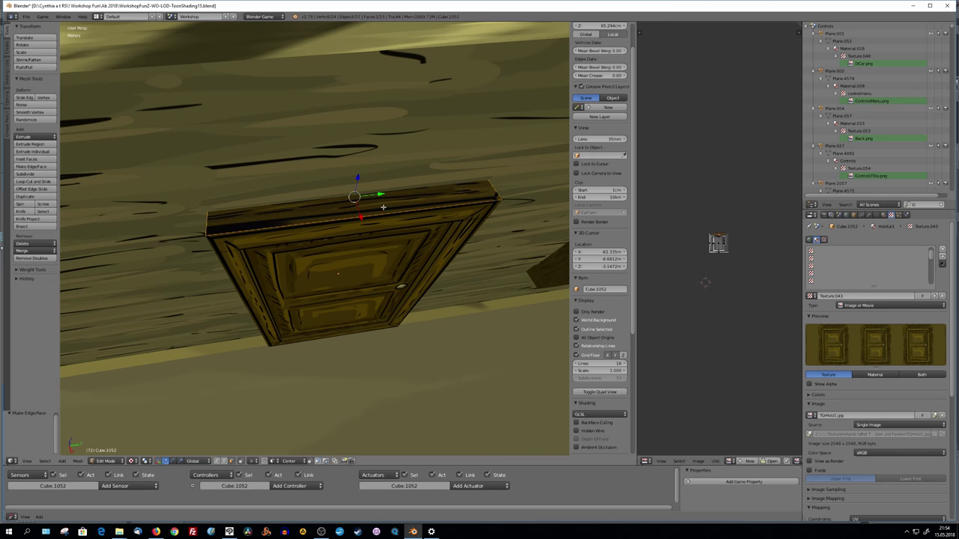
middle_drag(383, 207, 419, 225)
key(u)
click(692, 266)
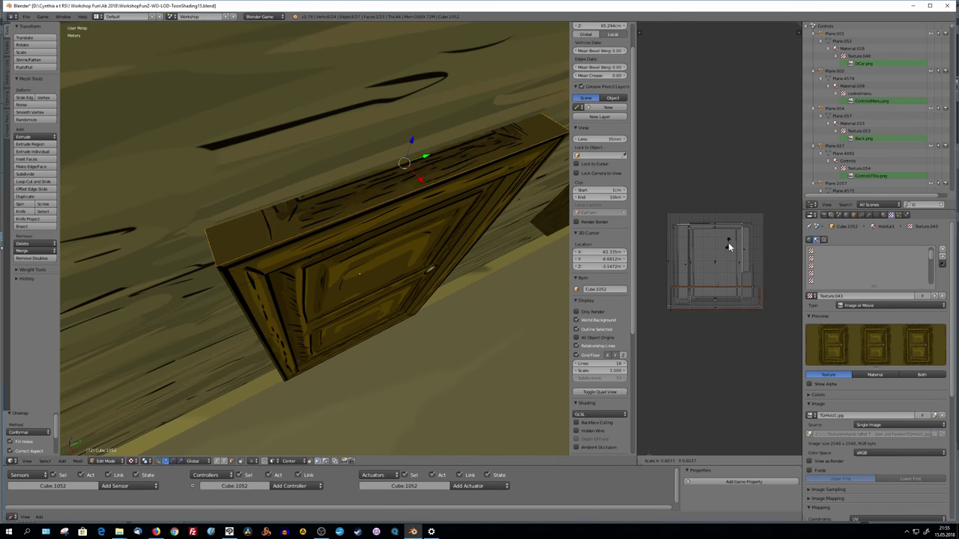
key(s)
click(710, 315)
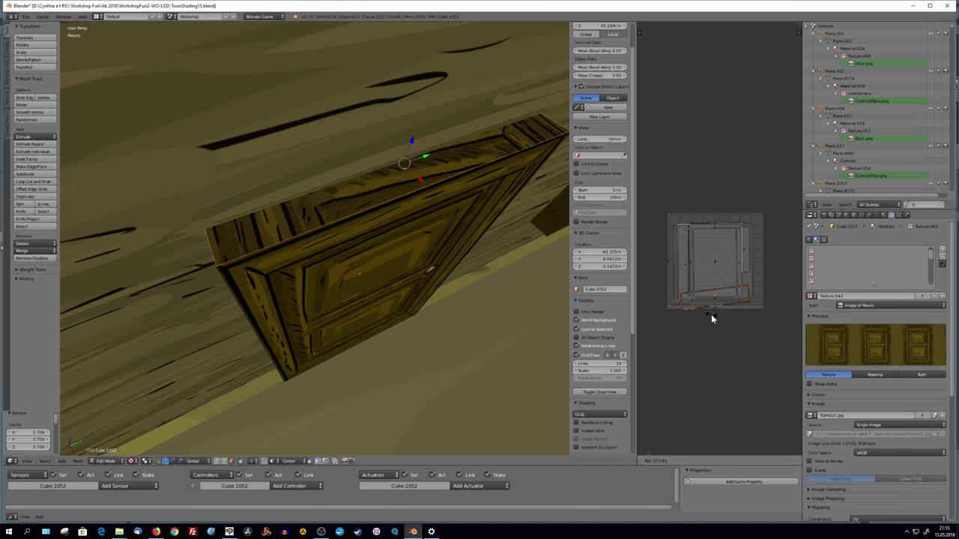
key(g)
click(720, 322)
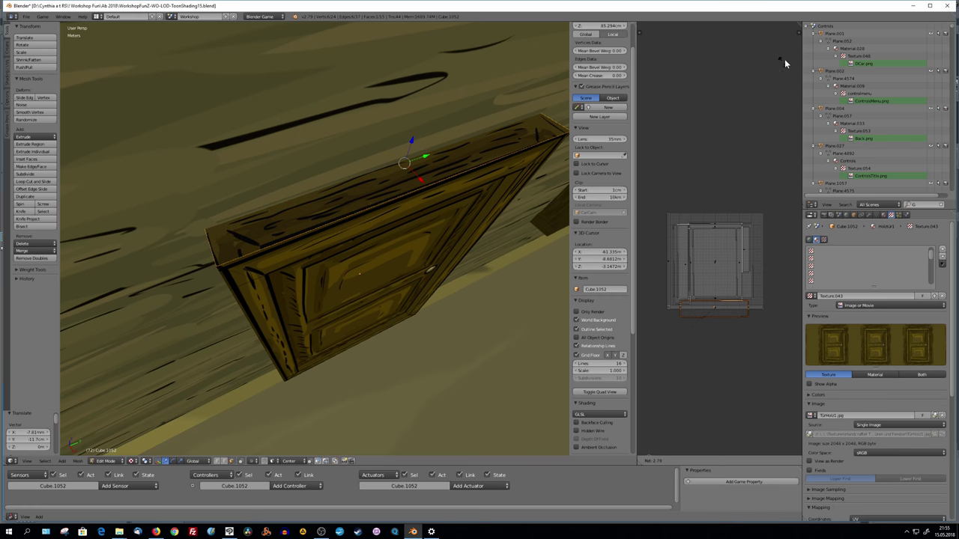
key(s)
key(Tab)
Reframe the view on the door's front and re-enter Edit Mode on the door
middle_drag(473, 215, 432, 240)
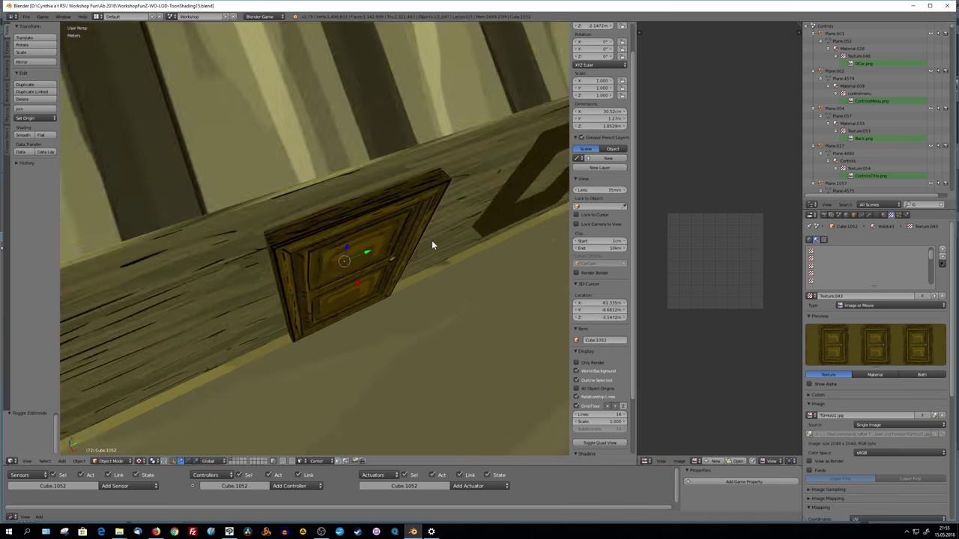
scroll(371, 230, down, 3)
scroll(286, 246, up, 4)
mouse_move(355, 296)
middle_down()
mouse_move(382, 215)
mouse_move(361, 241)
middle_up()
key(Tab)
scroll(375, 232, up, 2)
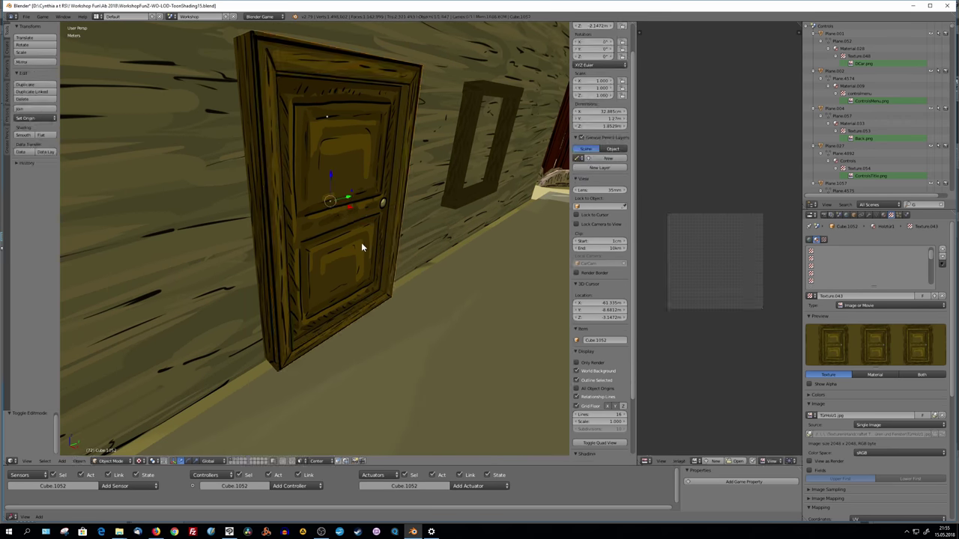
scroll(361, 242, up, 2)
Make a trial knife cut across the door and move the upper face, then undo it
key(k)
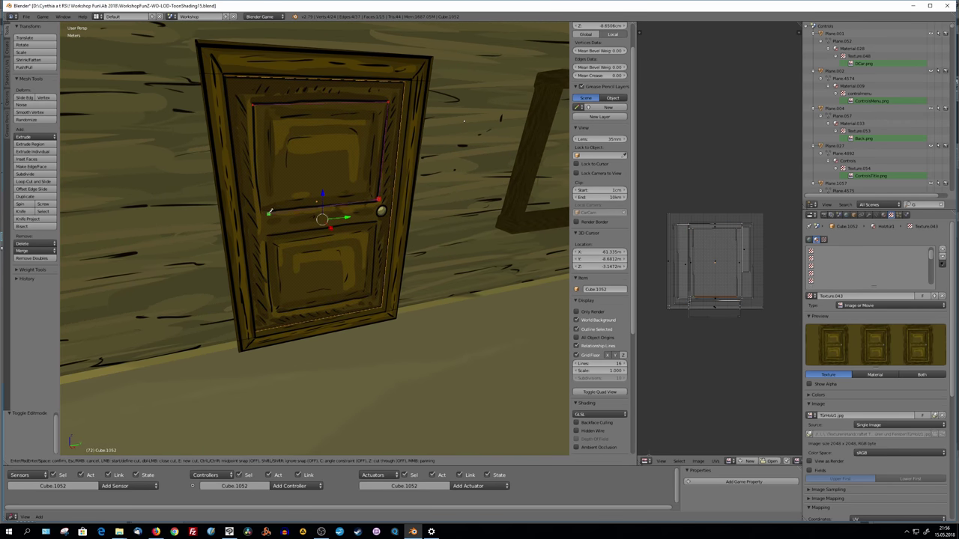
click(254, 105)
key(Return)
mouse_move(299, 149)
middle_down()
mouse_move(352, 188)
mouse_move(308, 217)
mouse_move(344, 213)
mouse_move(226, 105)
middle_up()
key(g)
click(358, 196)
scroll(373, 208, up, 2)
scroll(353, 210, up, 1)
key(ctrl+z)
key(ctrl+z)
key(ctrl+z)
Knife a new cut across the door front and clear the selection
key(k)
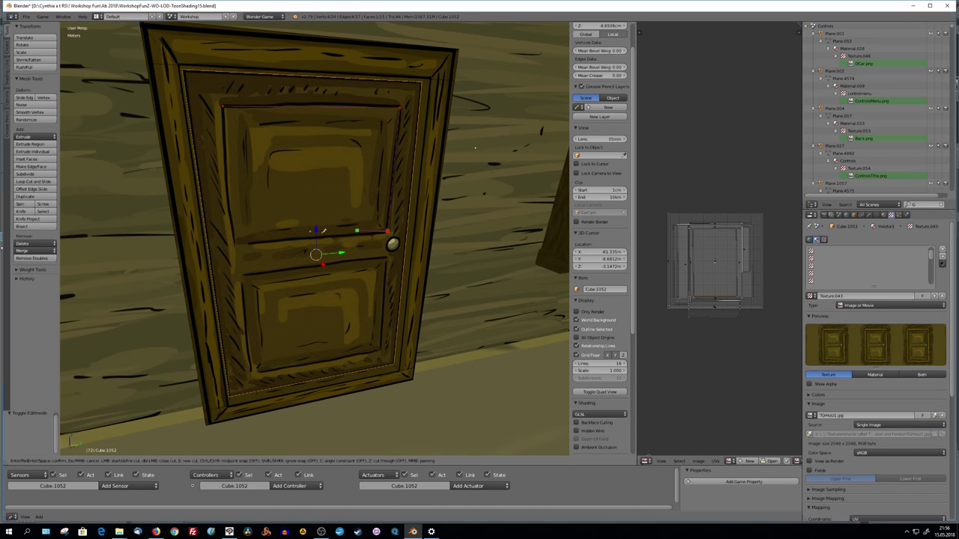
click(235, 245)
key(Return)
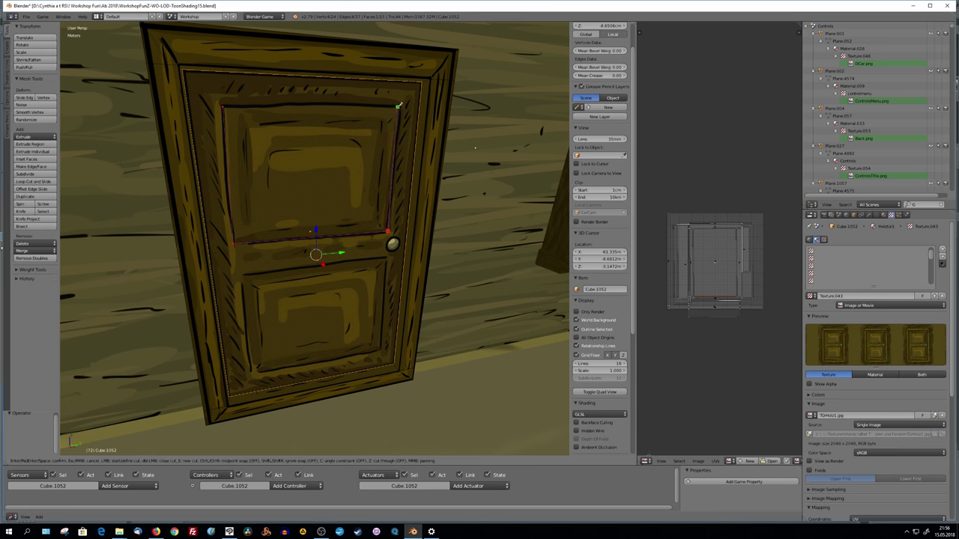
key(Return)
key(a)
middle_drag(226, 84, 231, 85)
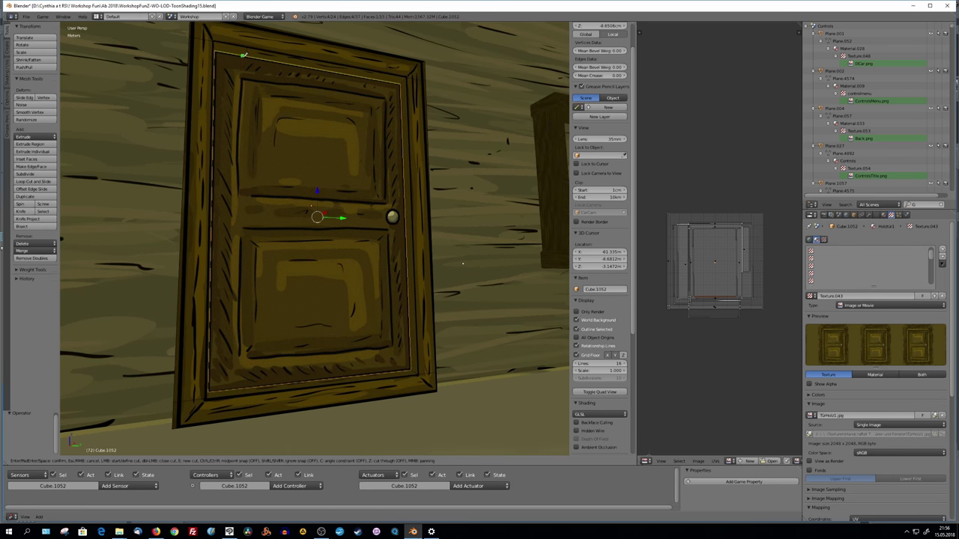
Cut along the door's left side and two lines across its middle to outline the panels
click(238, 388)
key(Return)
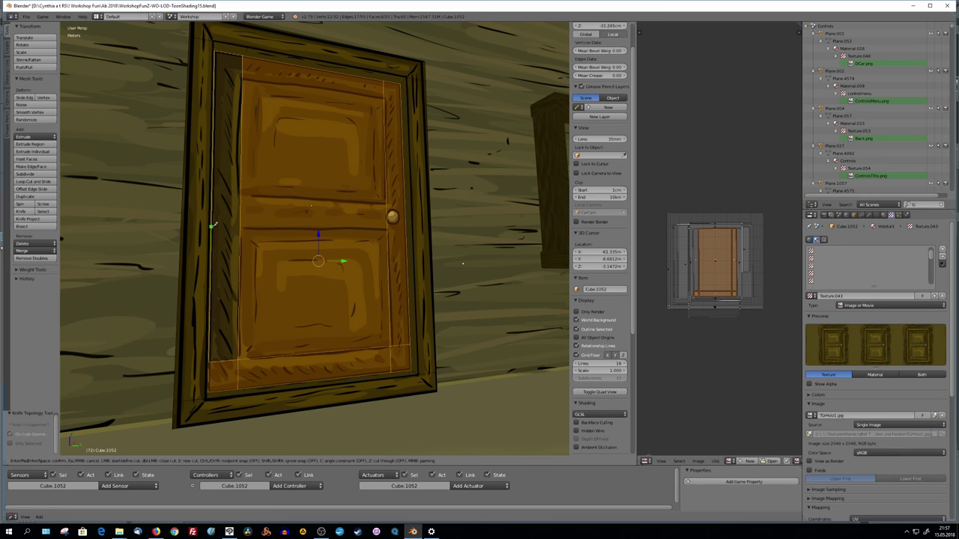
click(405, 230)
key(Return)
key(k)
click(405, 202)
key(Return)
key(k)
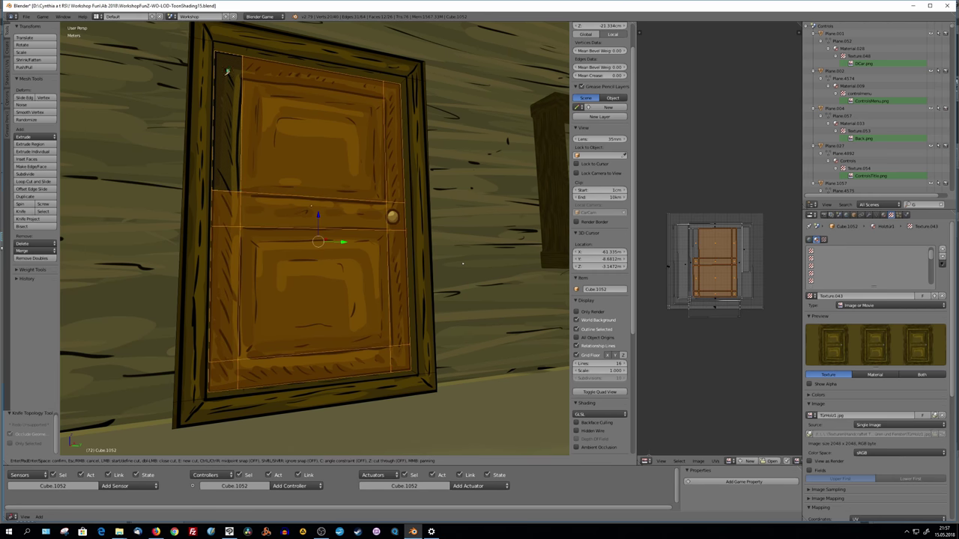
middle_drag(400, 99, 374, 253)
key(Escape)
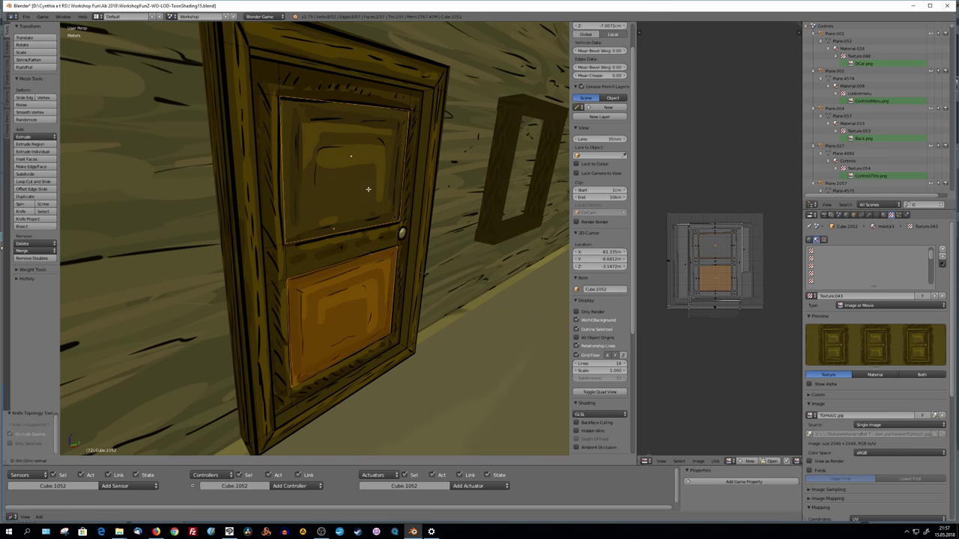
Extrude the lower door panel outward and select the upper panel's left edge
key(e)
key(Tab)
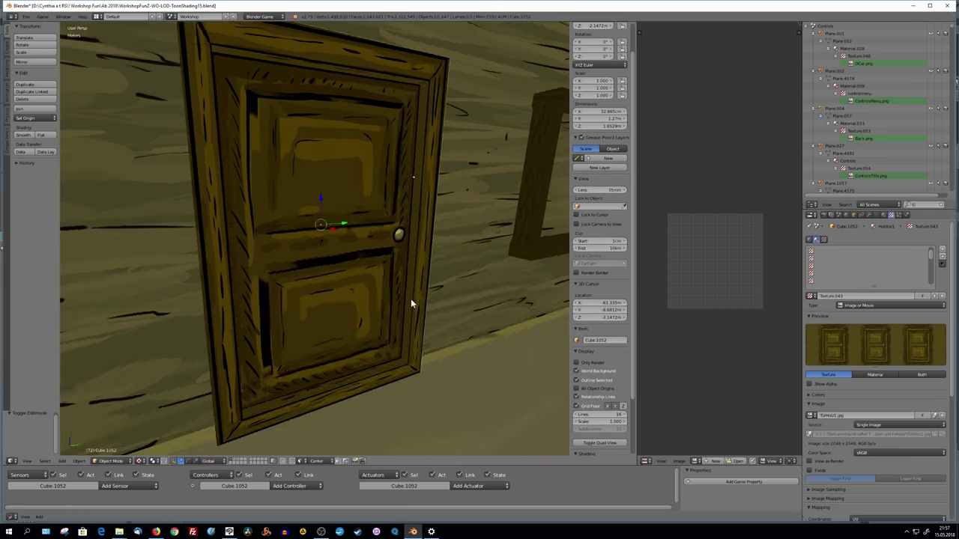
mouse_move(375, 254)
middle_down()
mouse_move(296, 331)
mouse_move(272, 195)
mouse_move(315, 225)
mouse_move(374, 312)
middle_up()
key(Tab)
right_click(272, 195)
key(ctrl+e)
click(299, 253)
Save over the existing file and bring the door back to Object Mode beside the window frame
key(ctrl+s)
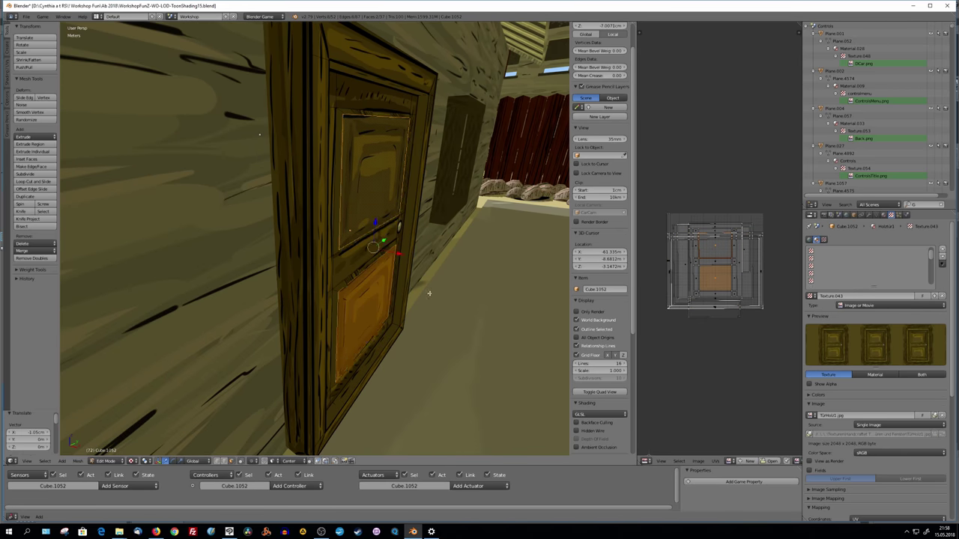
middle_drag(430, 293, 387, 278)
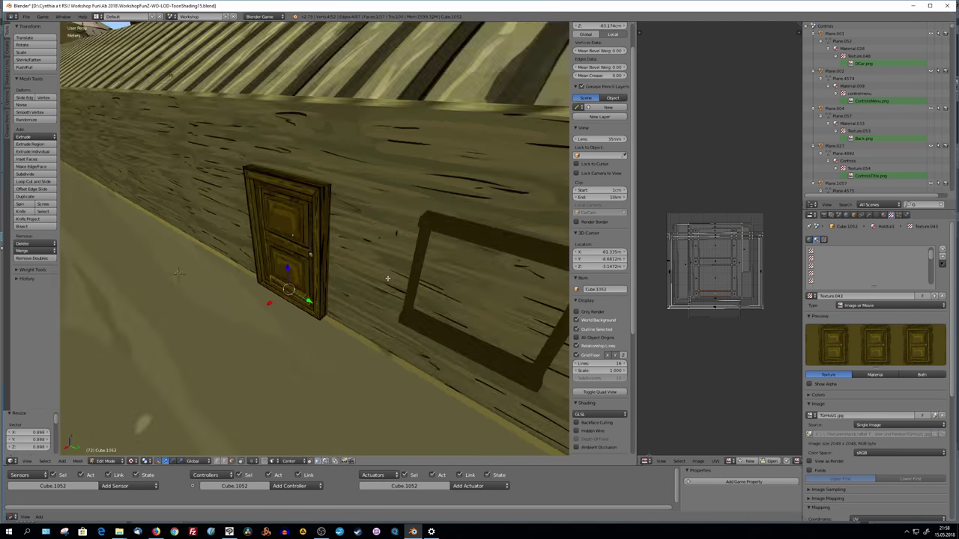
key(KP_Decimal)
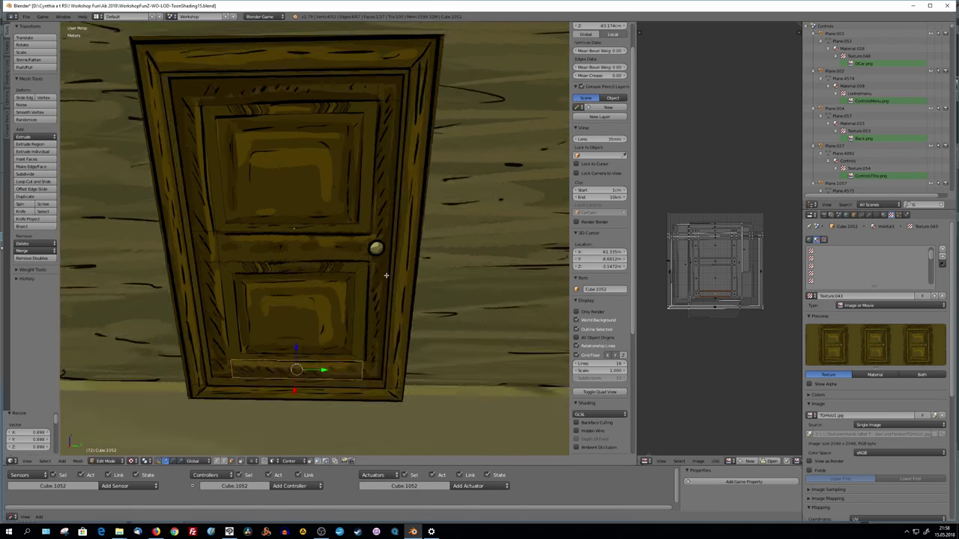
key(Tab)
mouse_move(386, 275)
middle_down()
mouse_move(413, 330)
mouse_move(391, 286)
mouse_move(363, 277)
middle_up()
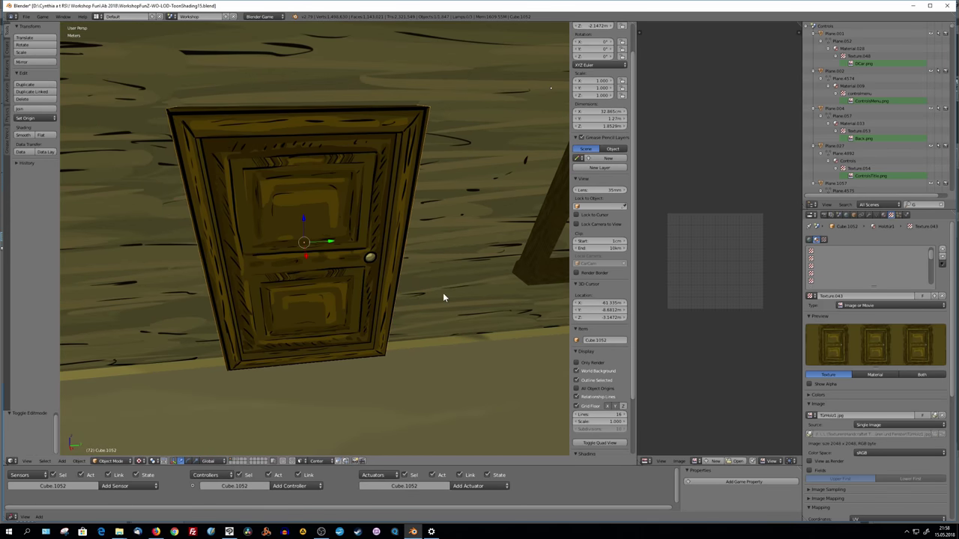
mouse_move(443, 297)
middle_down()
mouse_move(491, 277)
mouse_move(551, 295)
mouse_move(408, 216)
mouse_move(428, 252)
mouse_move(322, 265)
mouse_move(364, 266)
mouse_move(378, 317)
mouse_move(402, 323)
middle_up()
right_click(550, 296)
right_click(373, 219)
key(Tab)
key(Tab)
click(392, 319)
key(Tab)
key(Tab)
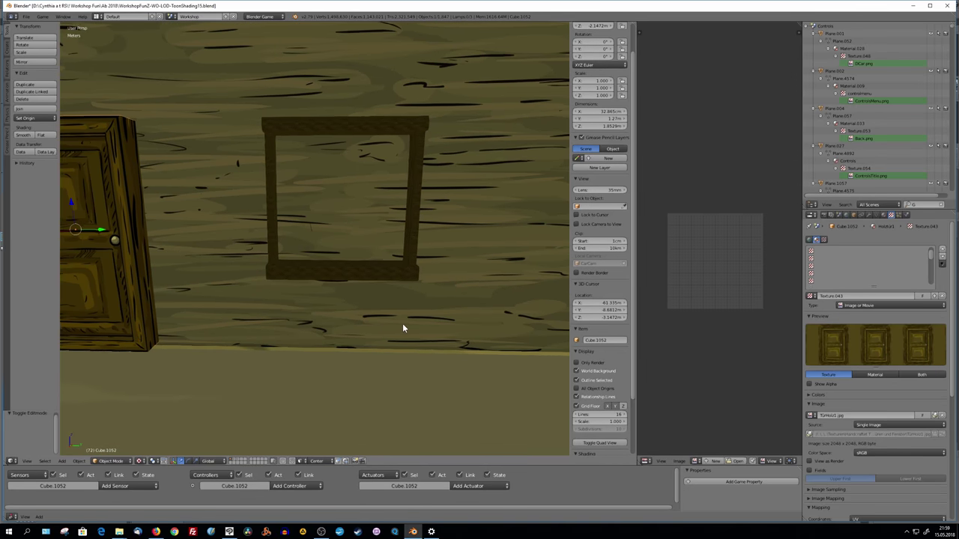
mouse_move(328, 290)
middle_down()
mouse_move(311, 324)
mouse_move(259, 280)
middle_up()
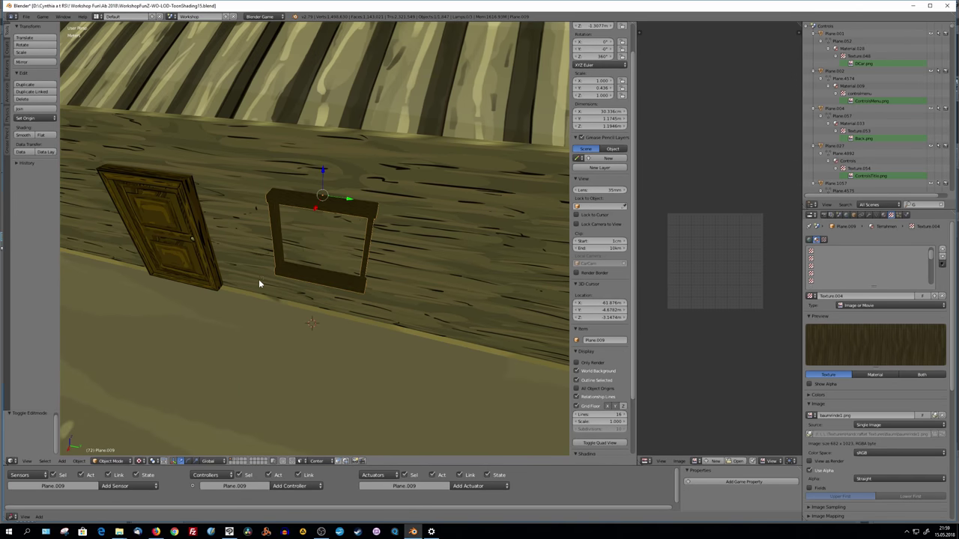
Add a cube, narrow it along X and raise it 1.25 along Z
right_click(284, 287)
key(shift+a)
click(311, 292)
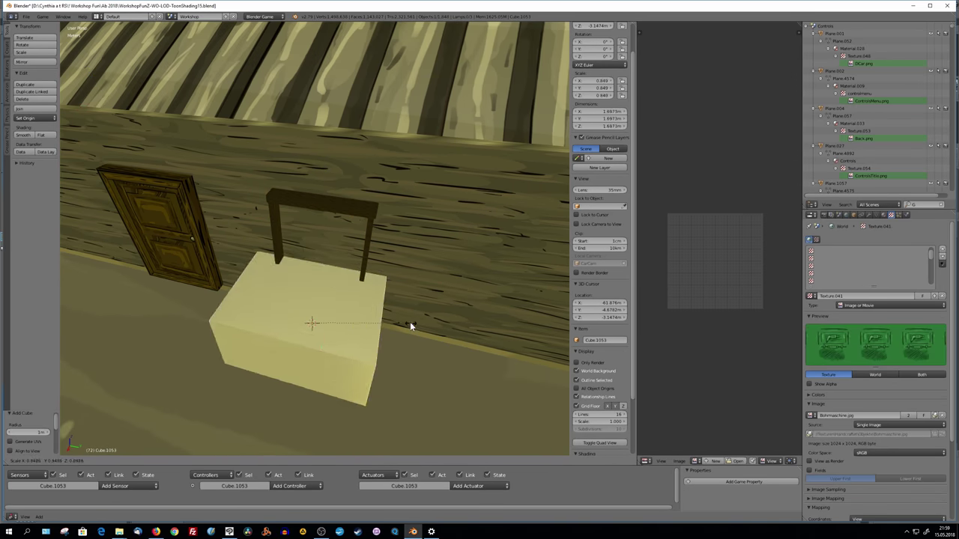
mouse_move(410, 321)
middle_down()
mouse_move(425, 278)
mouse_move(355, 316)
mouse_move(290, 318)
middle_up()
key(s)
key(x)
click(302, 324)
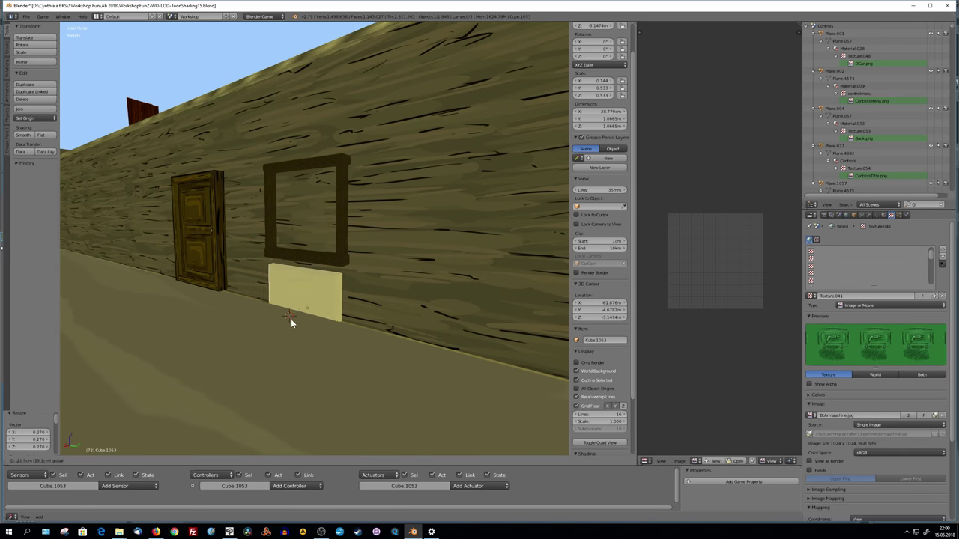
text(gz1.25)
scroll(311, 176, up, 3)
Scale the cube along Y, then delete the extra thick cube
key(s)
key(y)
click(418, 219)
middle_drag(418, 219, 337, 202)
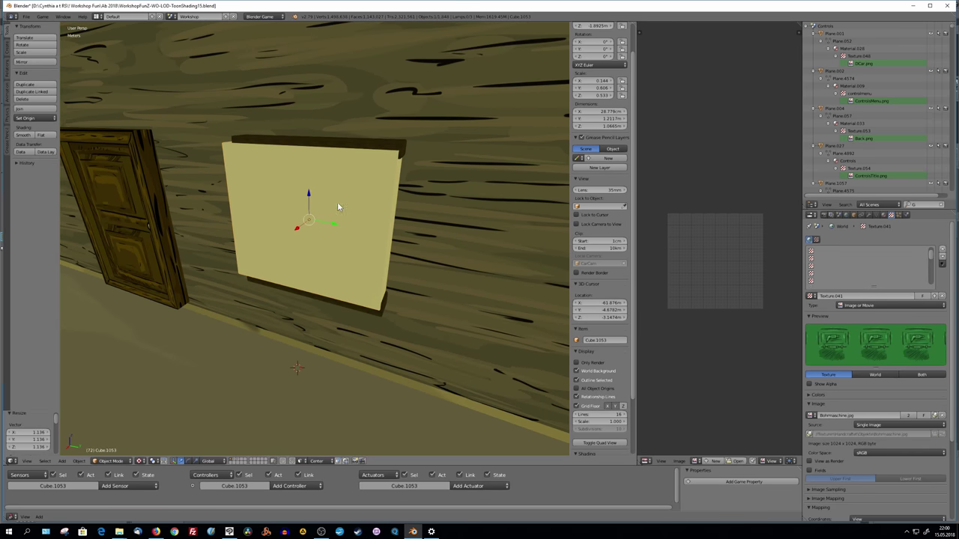
key(s)
key(z)
key(Delete)
Move the door along the X axis
mouse_move(403, 154)
middle_down()
mouse_move(248, 242)
mouse_move(277, 253)
middle_up()
right_click(277, 253)
key(g)
key(x)
click(337, 285)
middle_drag(337, 285, 429, 267)
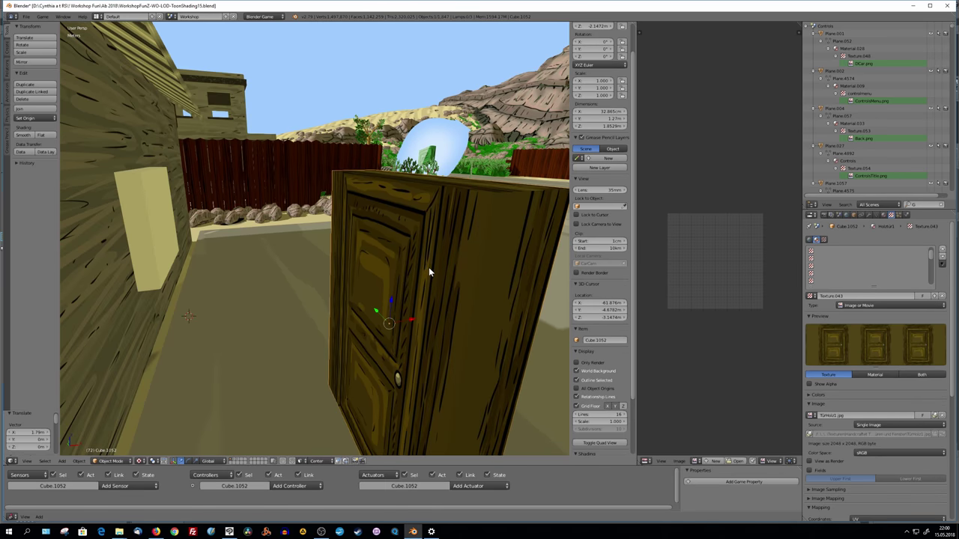
Delete the selected faces in Edit Mode and move the selected object into place
key(Tab)
key(Tab)
mouse_move(391, 296)
middle_down()
mouse_move(284, 328)
mouse_move(175, 278)
mouse_move(332, 277)
mouse_move(373, 199)
middle_up()
key(Tab)
key(x)
click(330, 312)
scroll(299, 286, up, 4)
key(Tab)
scroll(298, 285, down, 4)
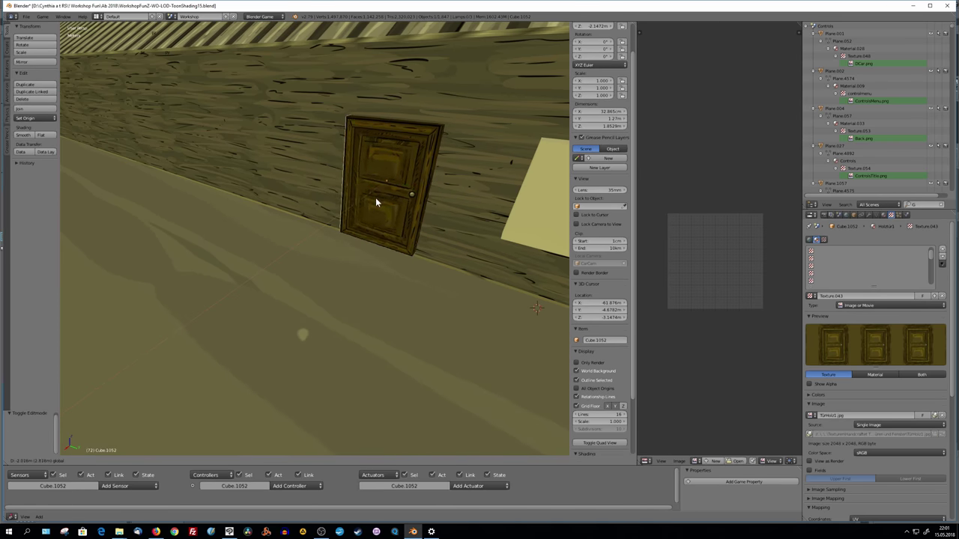
key(g)
click(376, 237)
mouse_move(376, 236)
middle_down()
mouse_move(421, 243)
mouse_move(394, 255)
mouse_move(362, 293)
mouse_move(397, 300)
middle_up()
Give the yellow window panel a new material, Material.010
right_click(394, 255)
click(881, 215)
click(869, 264)
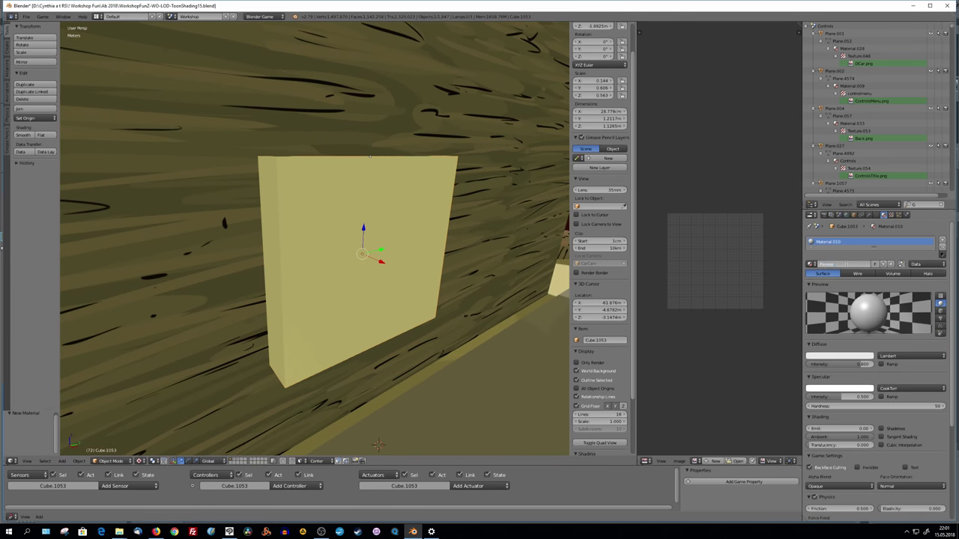
Load FensterHolz1.jpg from the Türen und Fenster folder as the panel's texture image
click(890, 215)
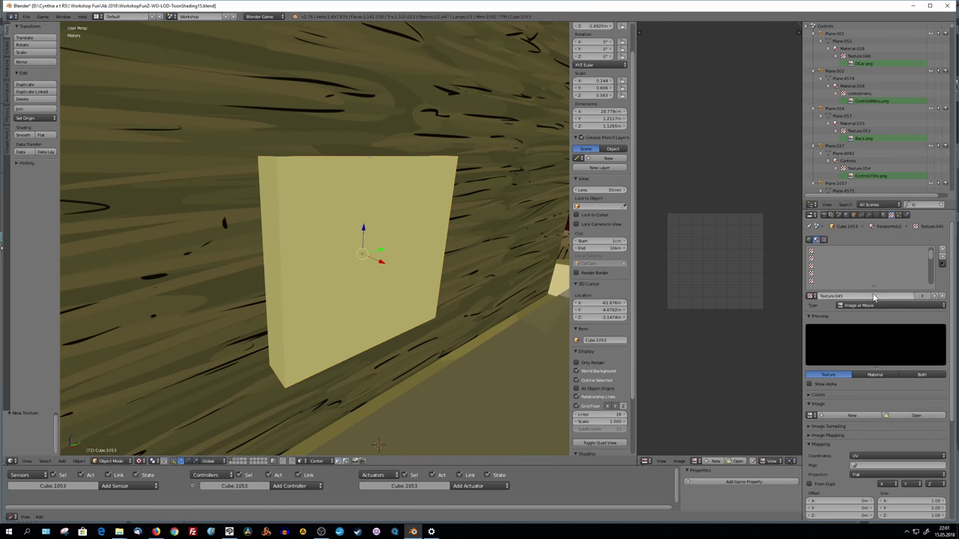
click(895, 297)
double_click(109, 113)
click(33, 168)
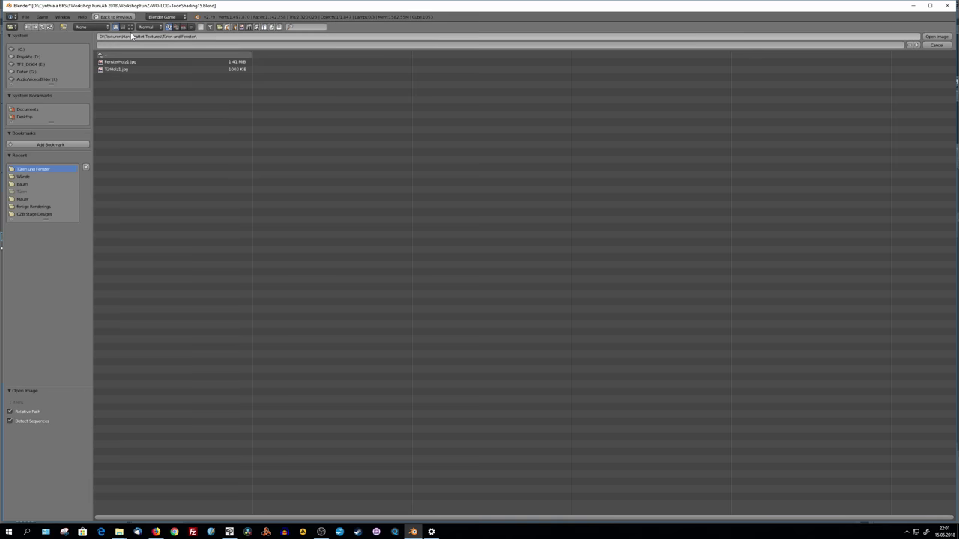
click(189, 89)
click(936, 37)
Select all of the panel's faces and unwrap them
key(Tab)
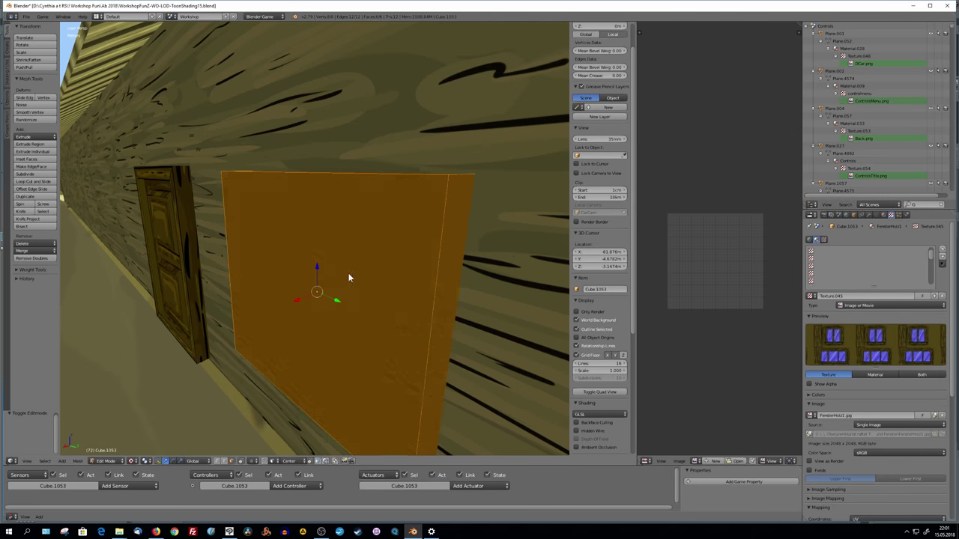
key(u)
scroll(343, 302, up, 4)
mouse_move(344, 301)
middle_down()
mouse_move(419, 316)
mouse_move(434, 229)
mouse_move(259, 242)
mouse_move(415, 238)
mouse_move(351, 309)
mouse_move(316, 306)
mouse_move(338, 338)
middle_up()
key(a)
key(u)
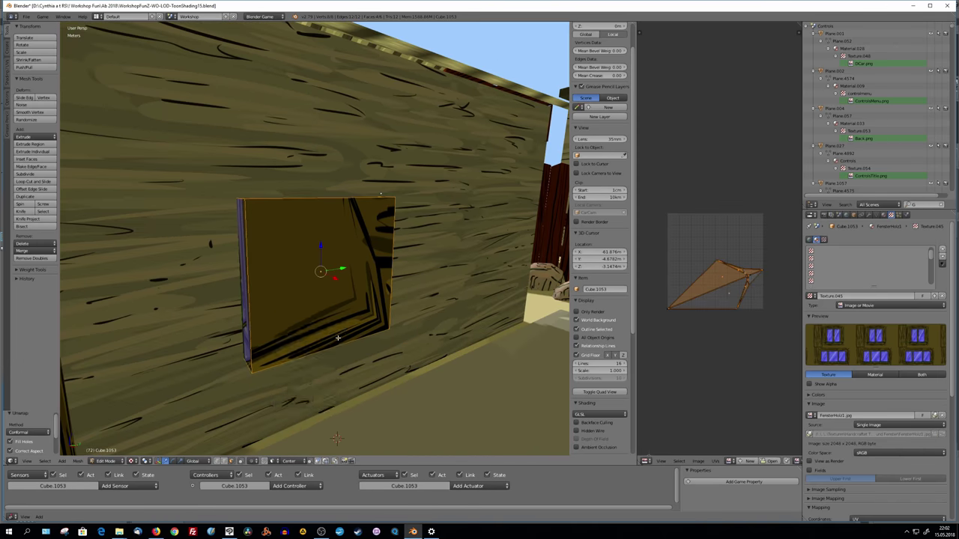
mouse_move(329, 265)
middle_down()
mouse_move(314, 285)
mouse_move(324, 288)
middle_up()
scroll(324, 287, down, 5)
Scale the panel's UVs to 0.4 and fit them over one two-pane window, then exit Edit Mode
text(s0.4)
key(Return)
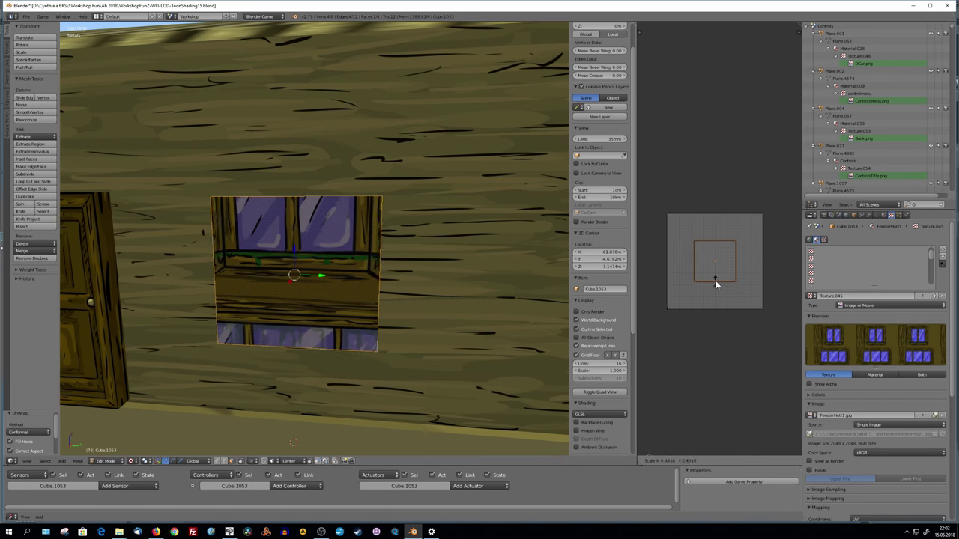
key(g)
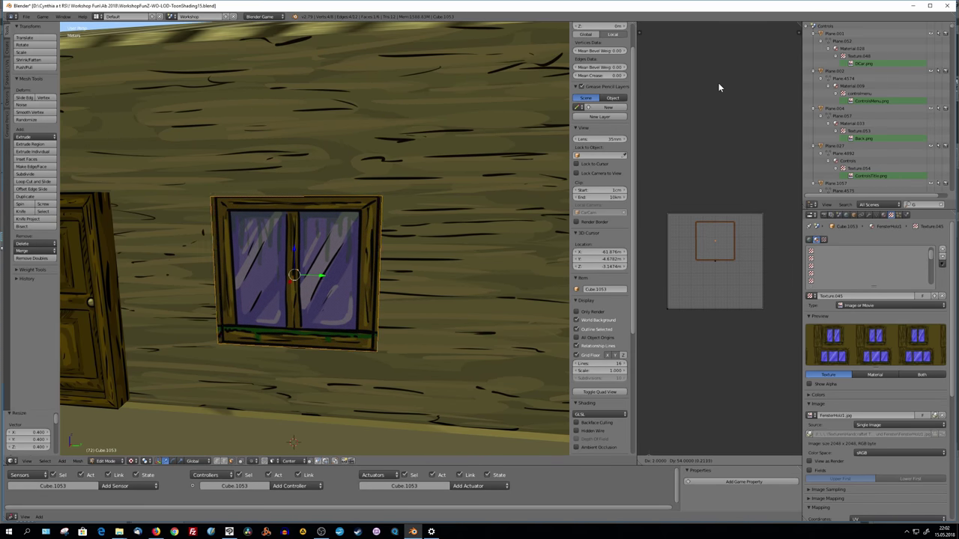
key(s)
click(726, 146)
key(y)
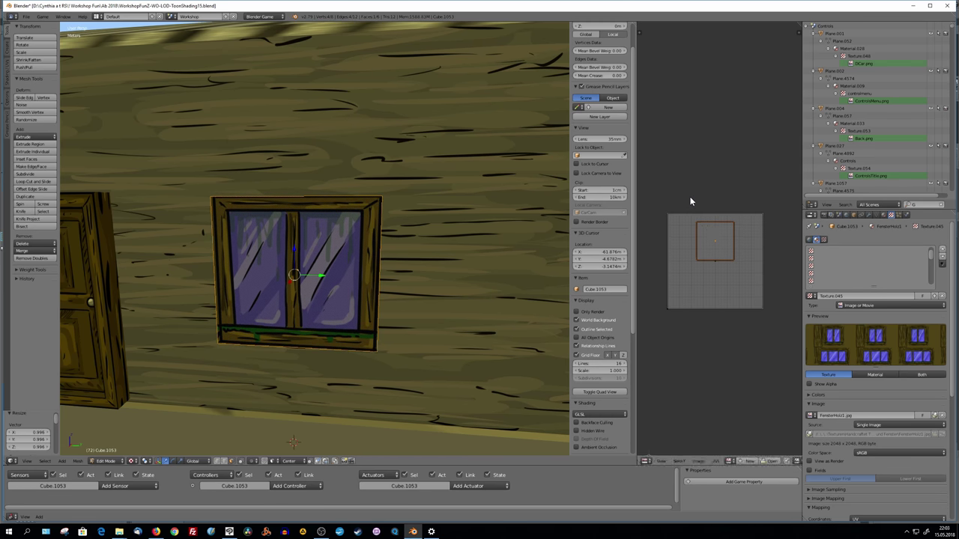
key(Tab)
middle_drag(419, 247, 328, 272)
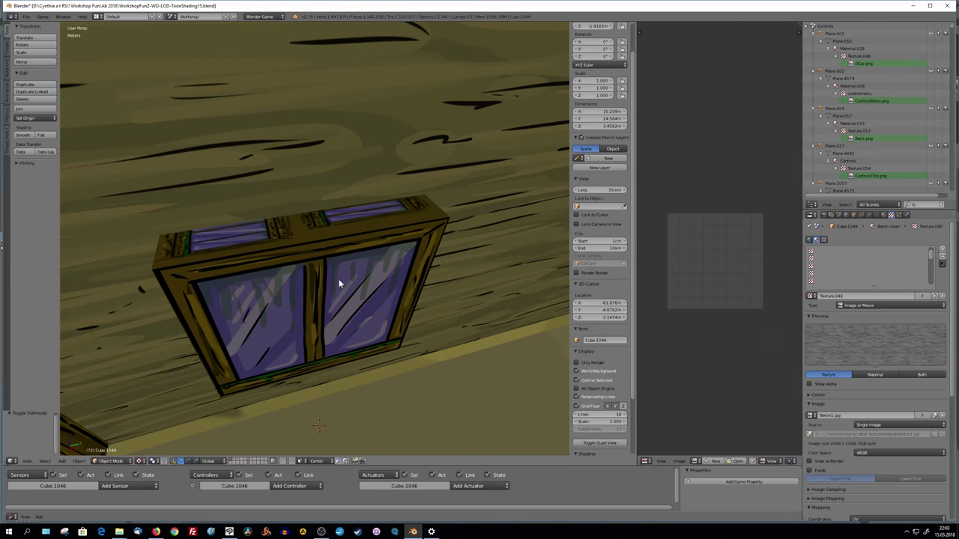
Move, rotate and stretch vertically the UV island of the window box's side faces
key(g)
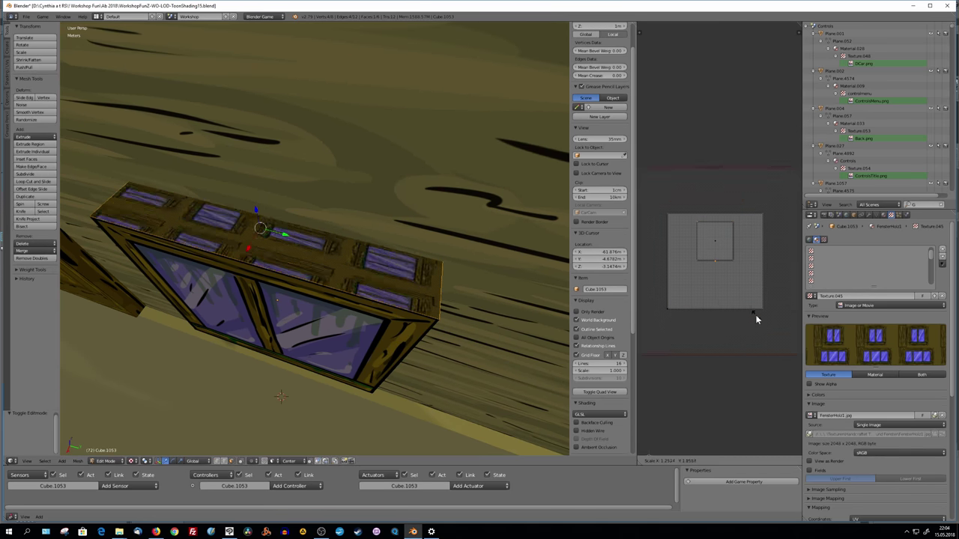
click(749, 345)
key(r)
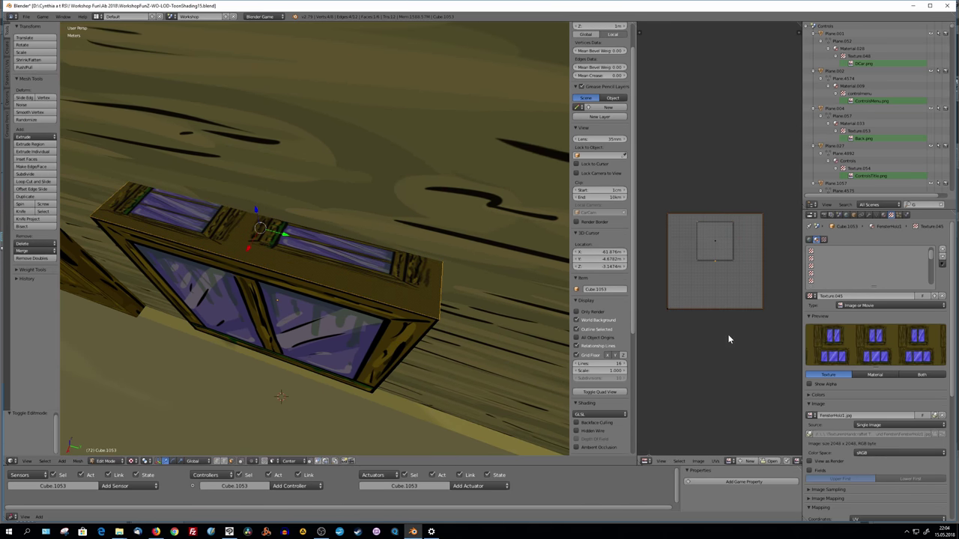
key(Escape)
key(s)
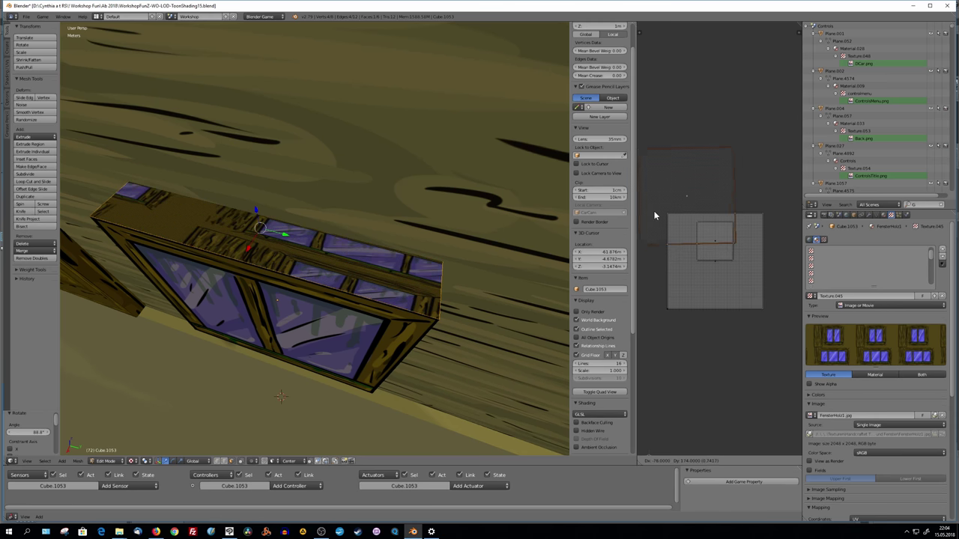
key(y)
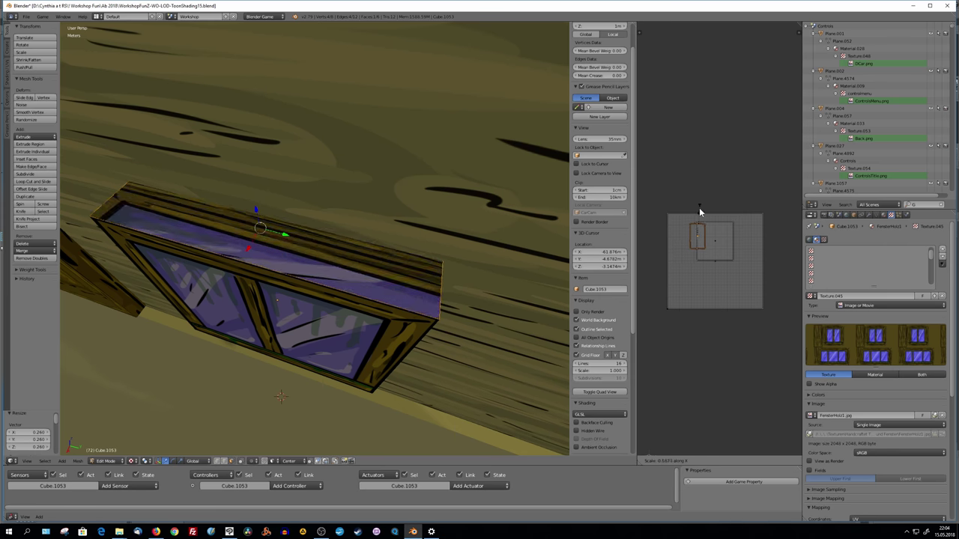
click(700, 207)
key(g)
click(688, 222)
Delete the selected faces of the window box
mouse_move(479, 285)
middle_down()
mouse_move(507, 319)
mouse_move(322, 285)
mouse_move(475, 319)
middle_up()
key(x)
click(314, 289)
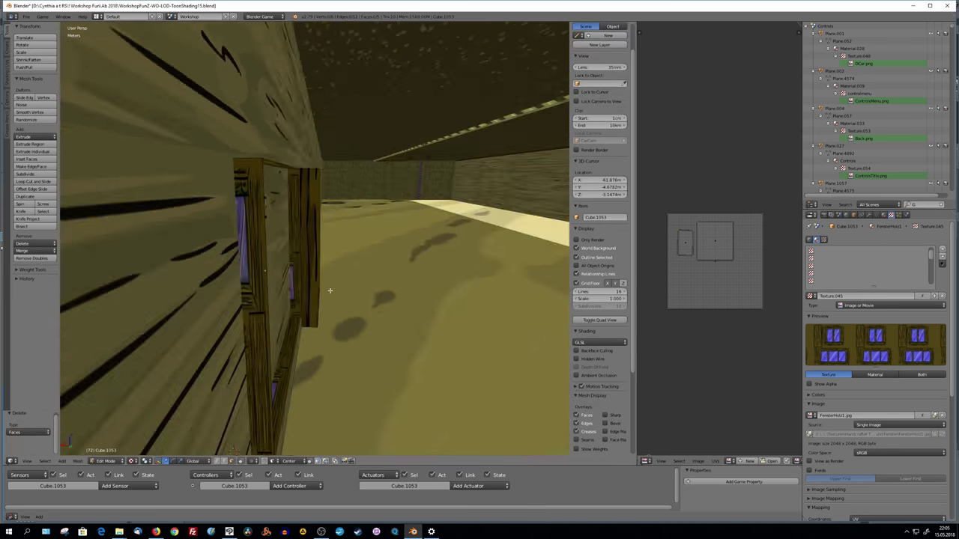
Scale the UV island down and shift it down-left onto the frame wood
key(s)
click(687, 317)
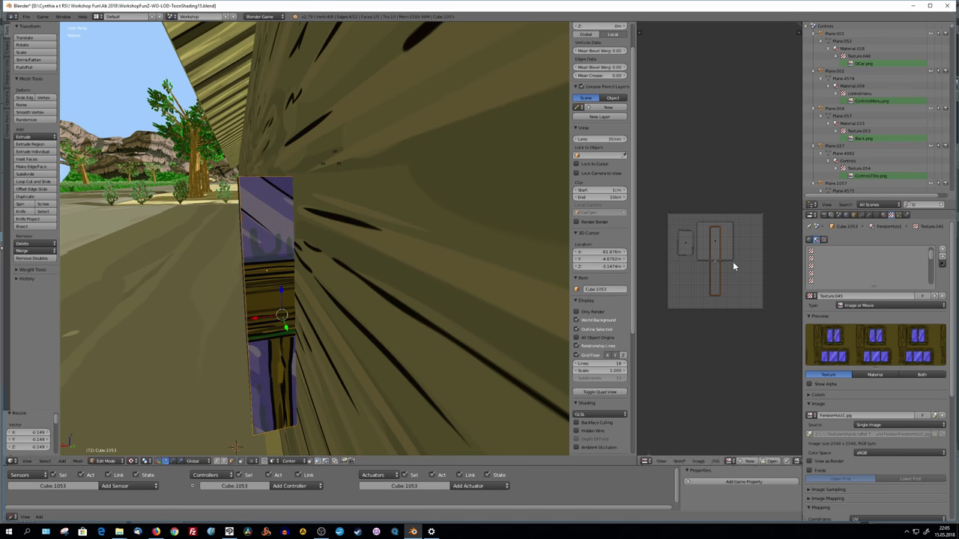
click(732, 261)
key(g)
click(675, 343)
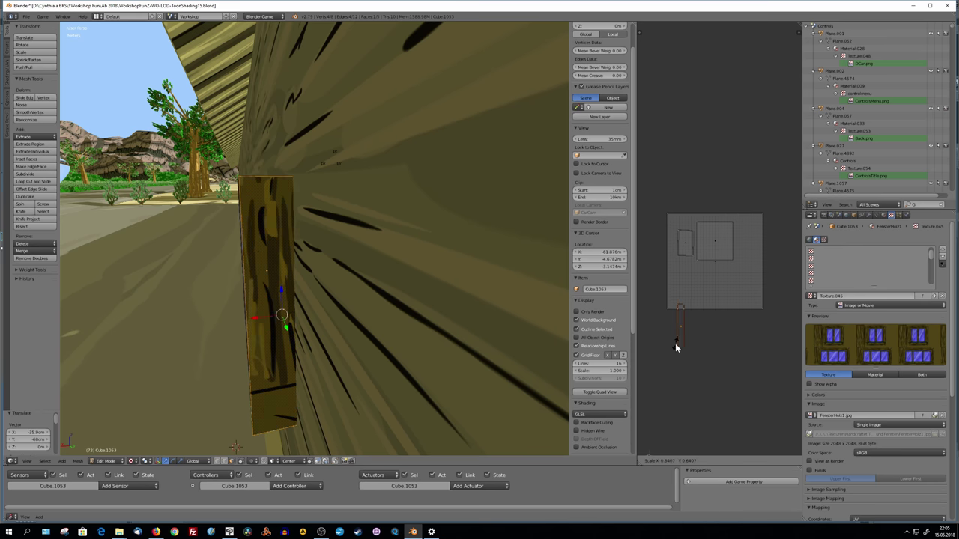
key(s)
click(670, 394)
mouse_move(671, 394)
middle_down()
mouse_move(469, 341)
mouse_move(316, 178)
middle_up()
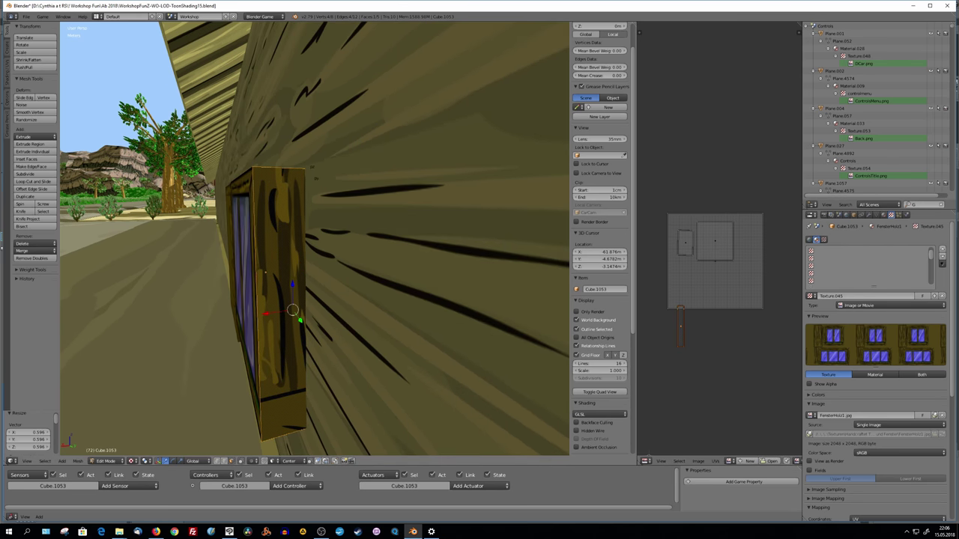
key(g)
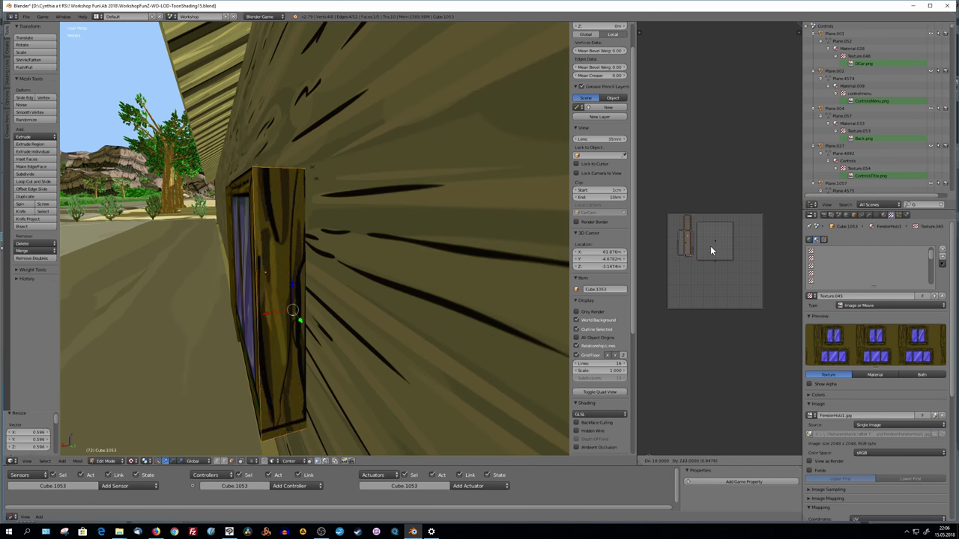
Show FensterHolz1 behind the UVs, settle the island on the frame wood, and check the window
click(730, 461)
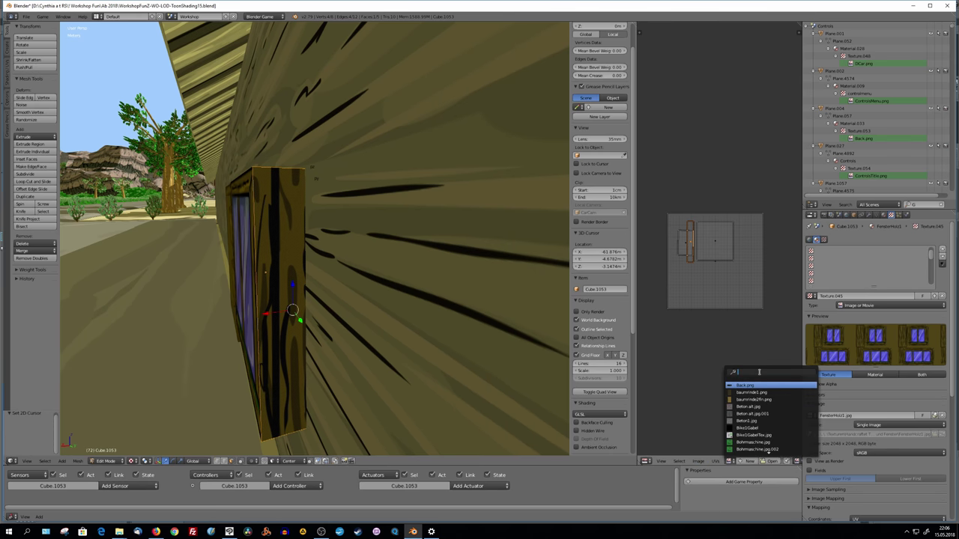
click(752, 427)
scroll(707, 300, up, 2)
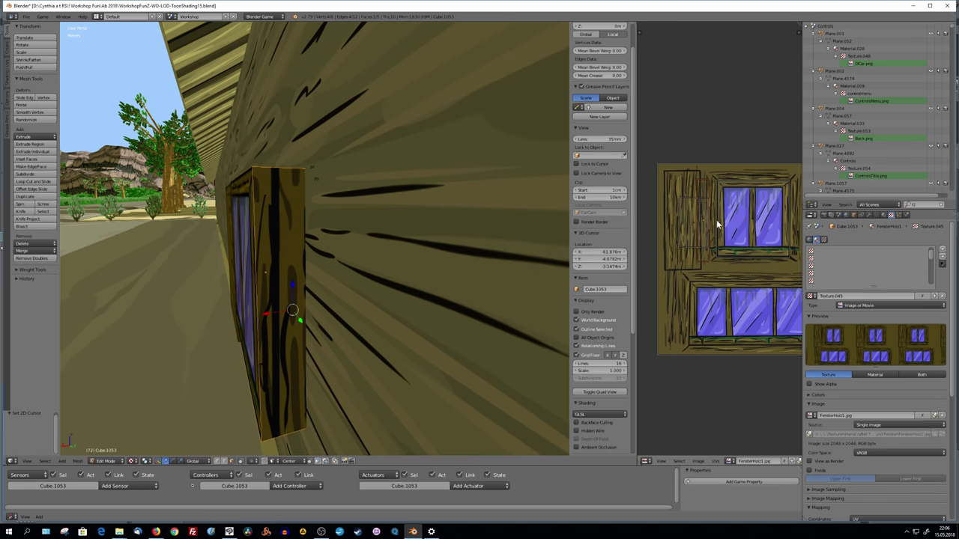
click(716, 212)
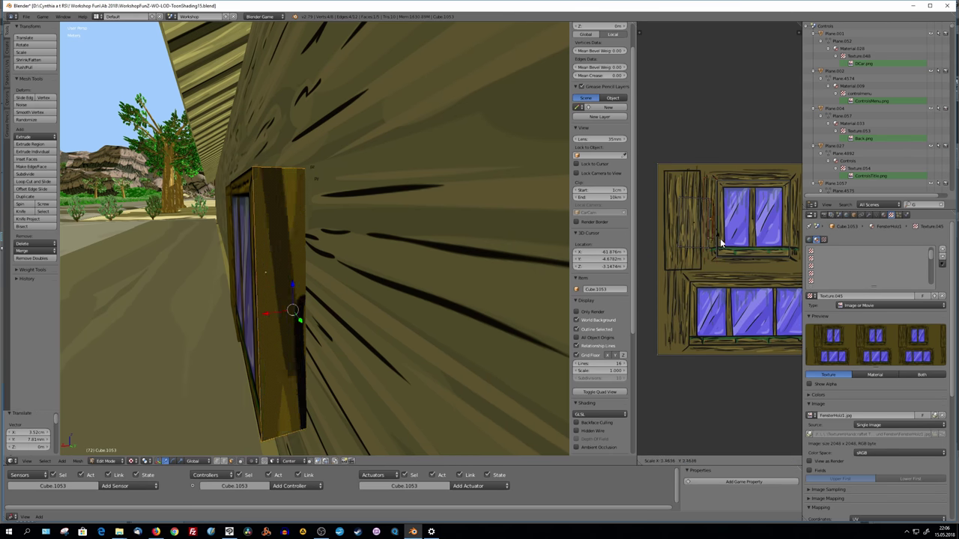
scroll(740, 216, down, 1)
scroll(718, 243, up, 1)
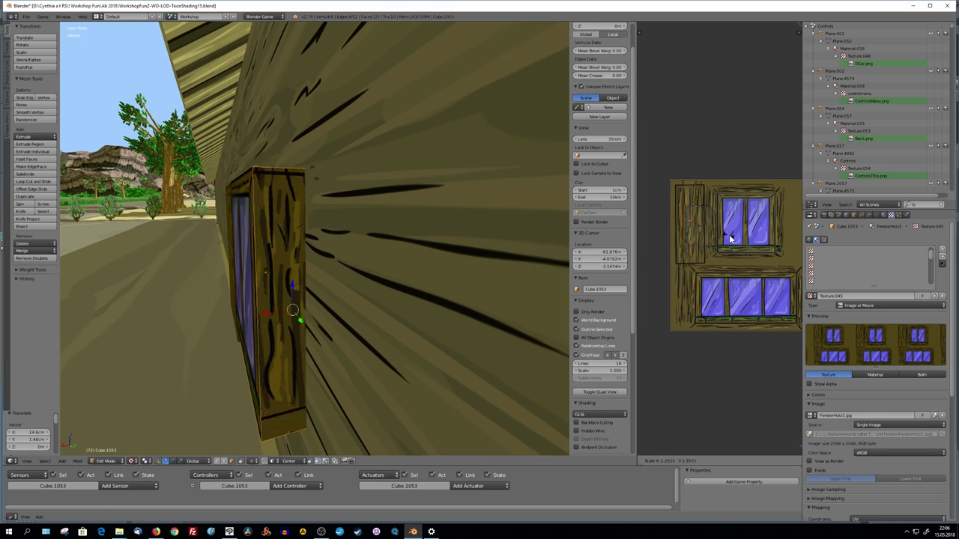
key(Tab)
mouse_move(419, 284)
middle_down()
mouse_move(326, 288)
mouse_move(349, 266)
mouse_move(307, 269)
middle_up()
key(Tab)
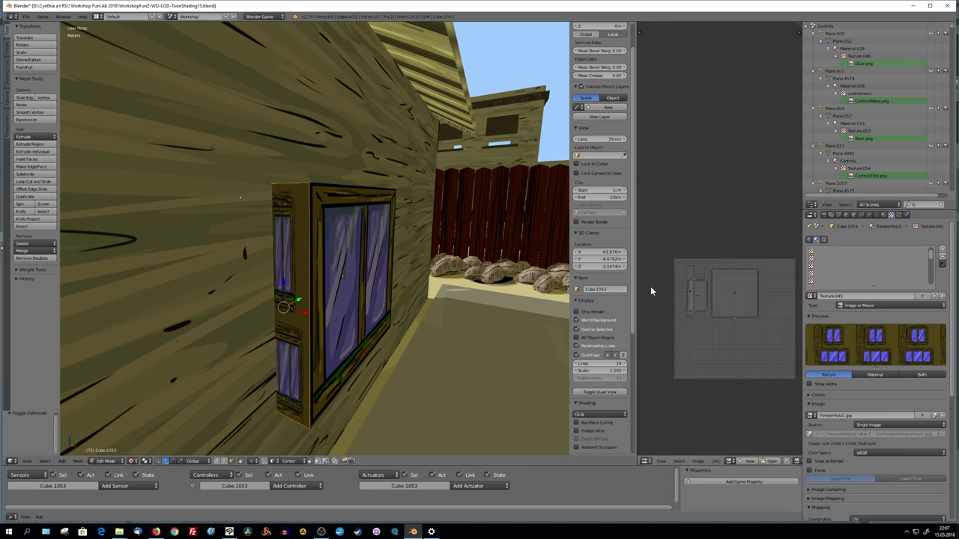
Rescale, rotate and reposition the window's UV island, then check it outside Edit Mode
click(728, 306)
key(g)
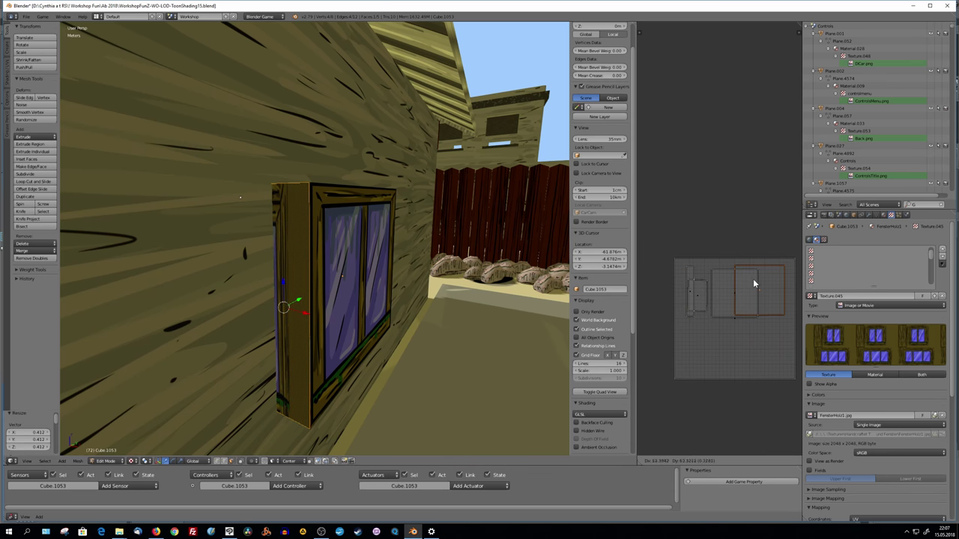
right_click(756, 288)
key(r)
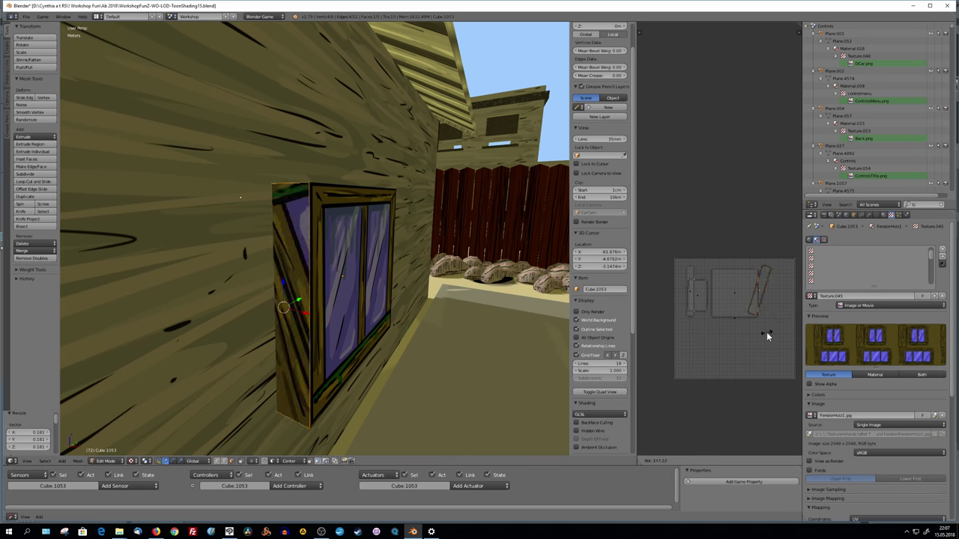
click(782, 337)
key(g)
click(663, 330)
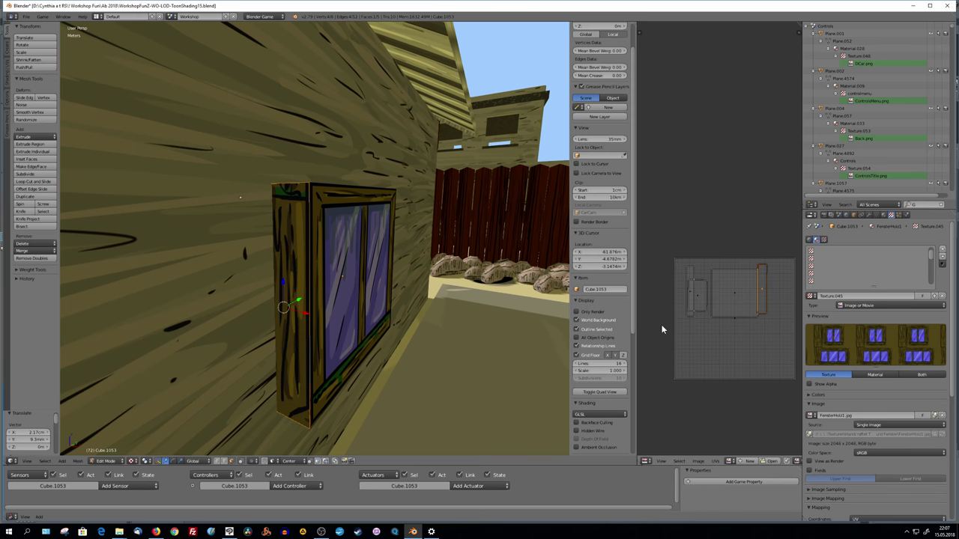
key(Tab)
mouse_move(555, 314)
middle_down()
mouse_move(465, 322)
mouse_move(487, 327)
mouse_move(364, 293)
mouse_move(326, 260)
mouse_move(239, 222)
middle_up()
key(Tab)
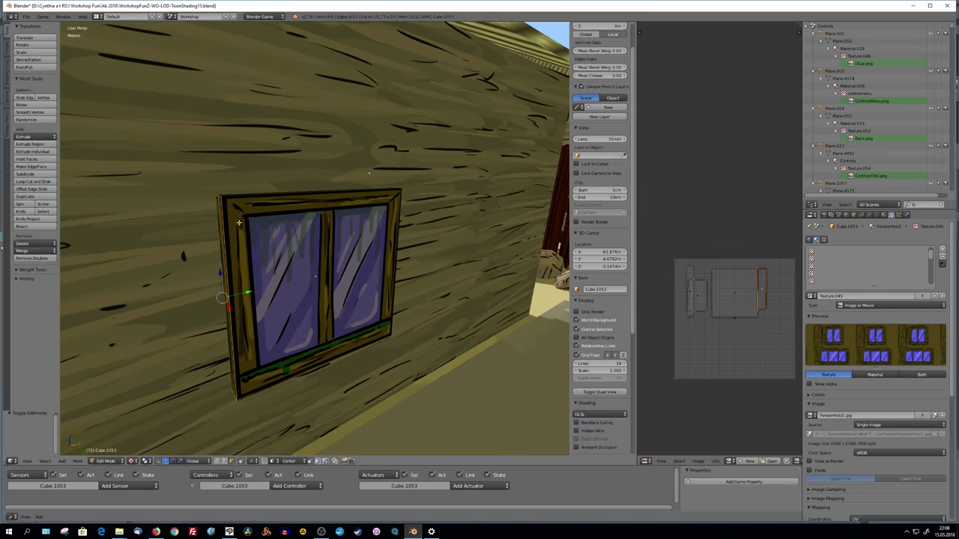
Select all of the window's faces and knife-cut a new line across the window face
middle_drag(402, 202, 389, 207)
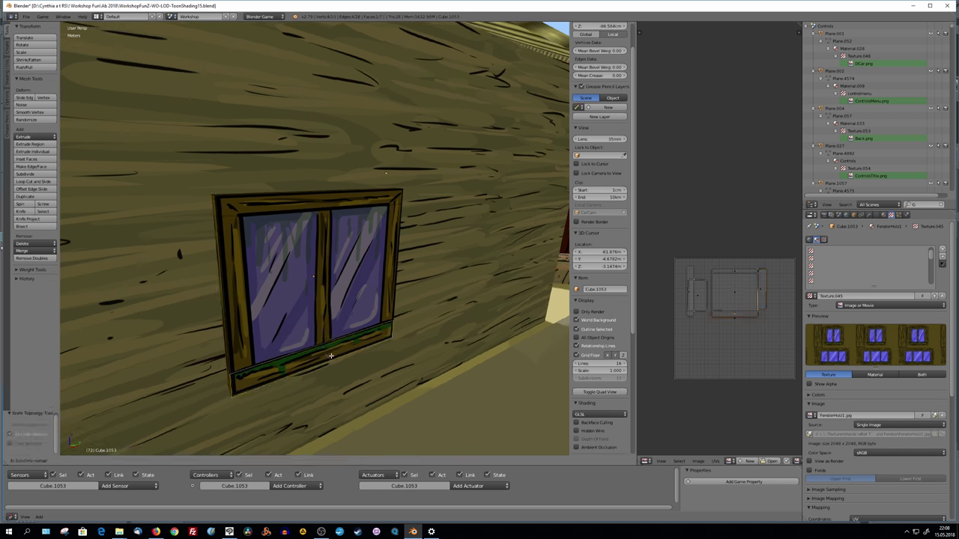
middle_drag(330, 355, 357, 369)
key(Escape)
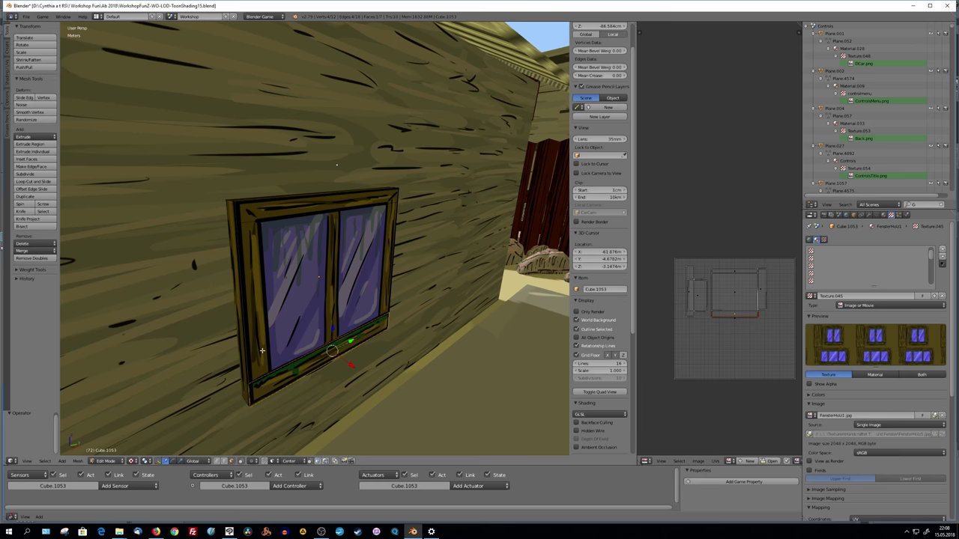
middle_drag(289, 366, 247, 218)
key(a)
key(k)
key(Return)
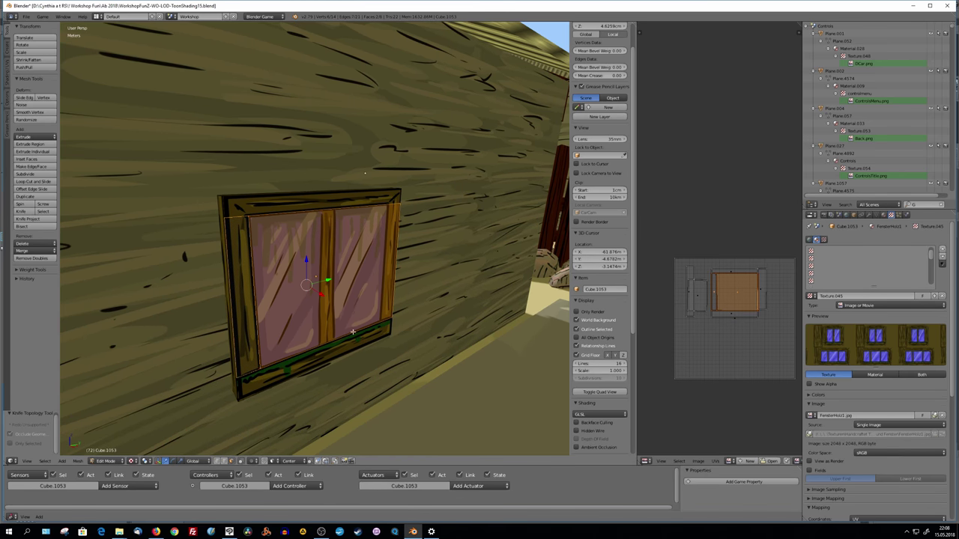
middle_drag(260, 367, 382, 327)
key(Return)
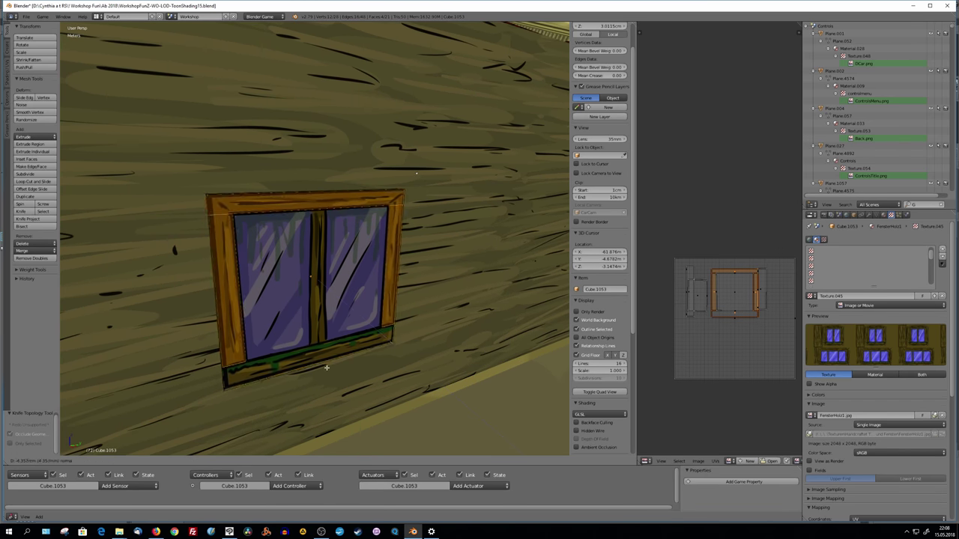
middle_drag(390, 204, 263, 263)
Fill the missing face with F and scale its UVs to fit the wood texture
key(Tab)
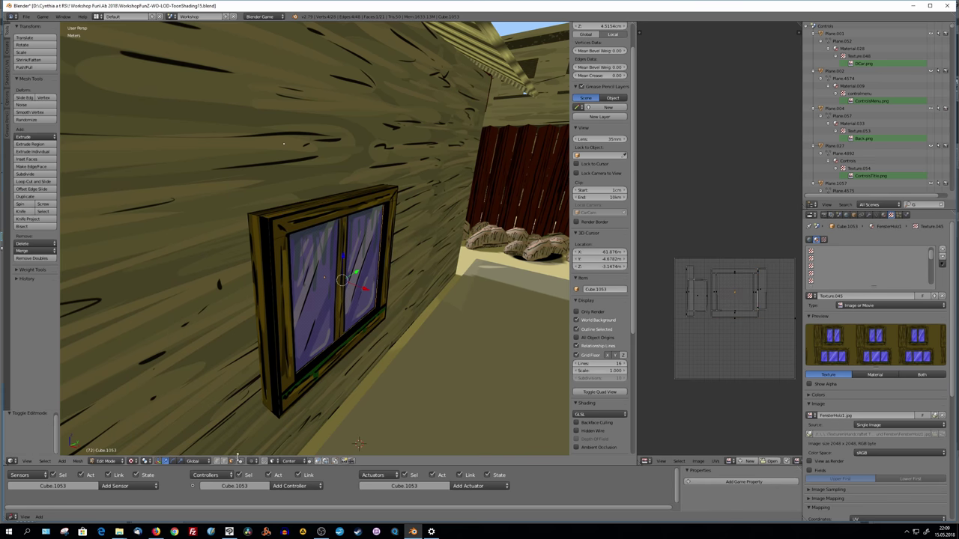
key(f)
middle_drag(264, 399, 319, 260)
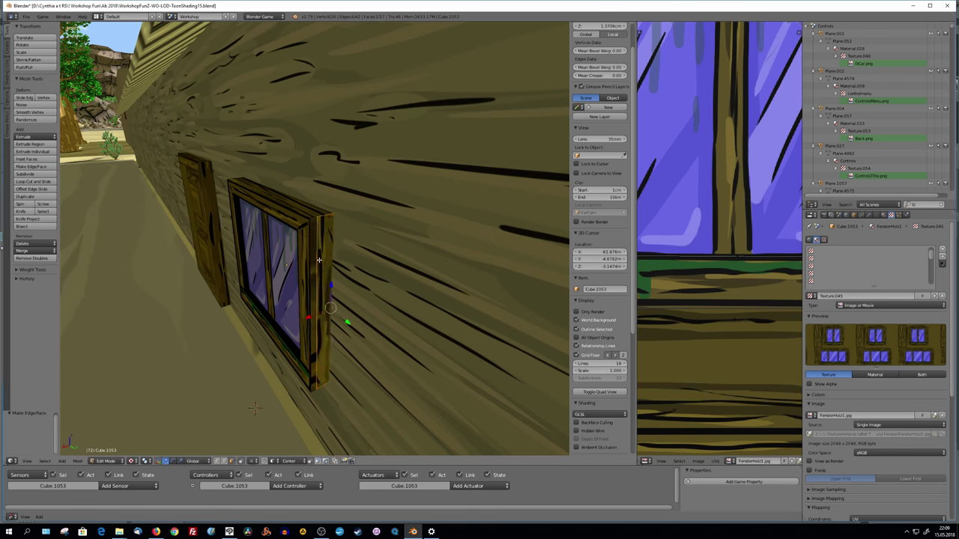
middle_drag(329, 380, 449, 359)
key(s)
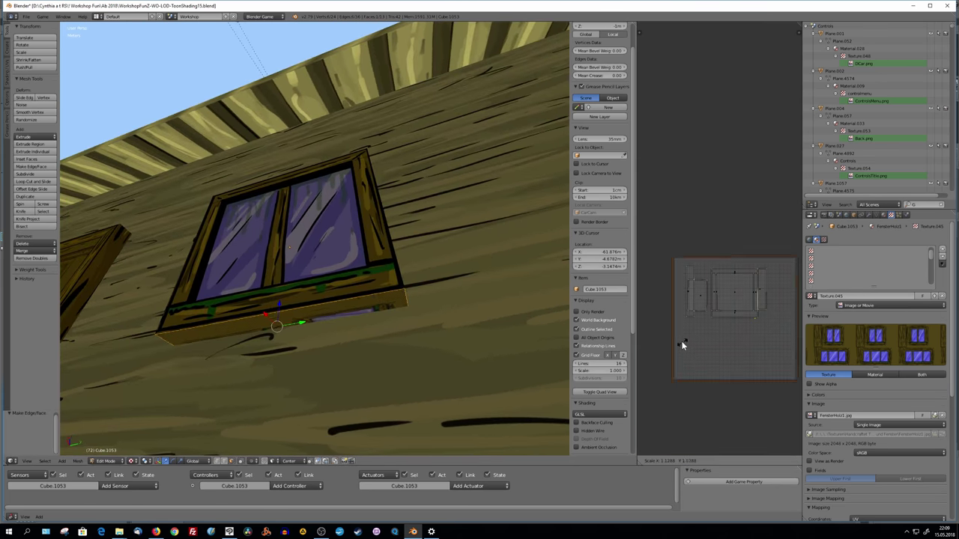
click(758, 324)
key(Tab)
mouse_move(415, 321)
middle_down()
mouse_move(336, 347)
mouse_move(501, 337)
middle_up()
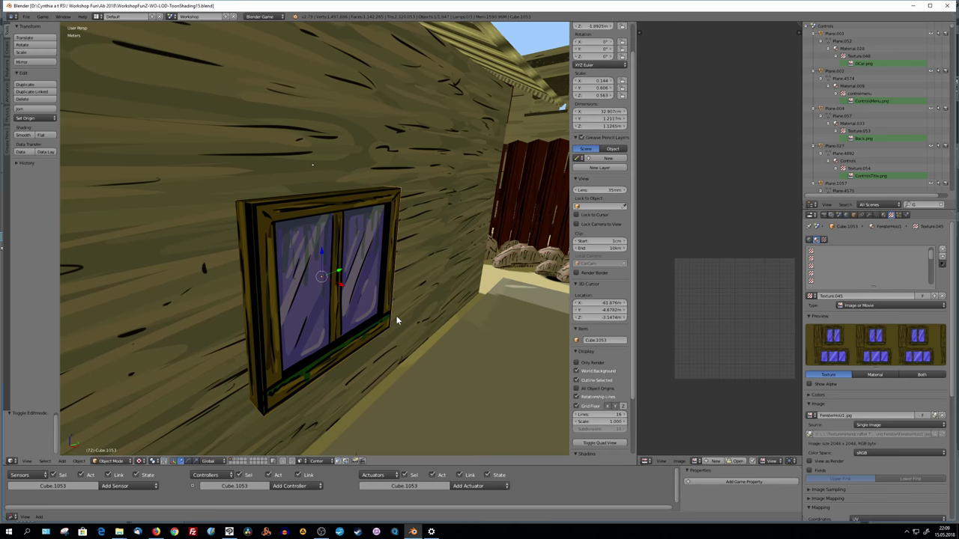
Select the window frame and unwrap its faces in Edit Mode
middle_drag(397, 320, 338, 289)
right_click(324, 295)
right_click(306, 304)
key(Tab)
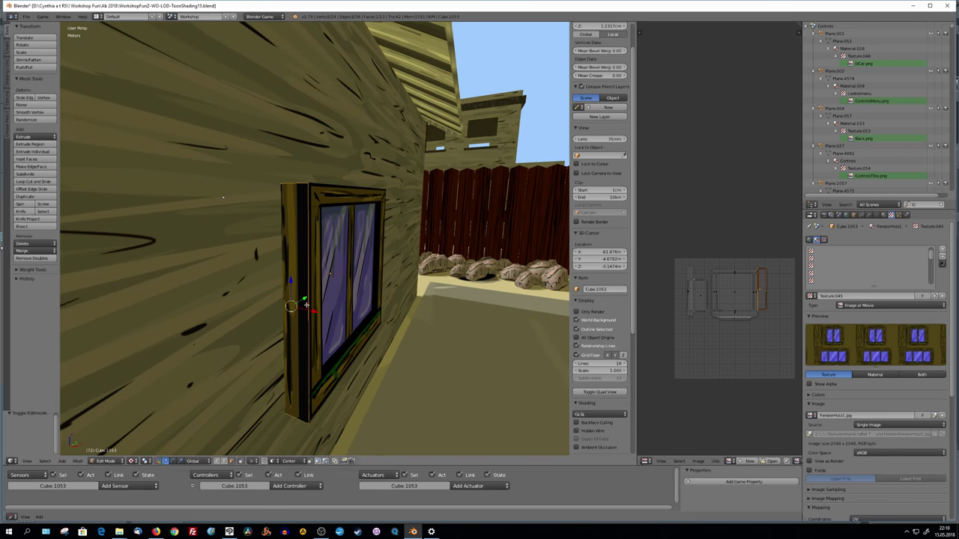
key(u)
click(367, 306)
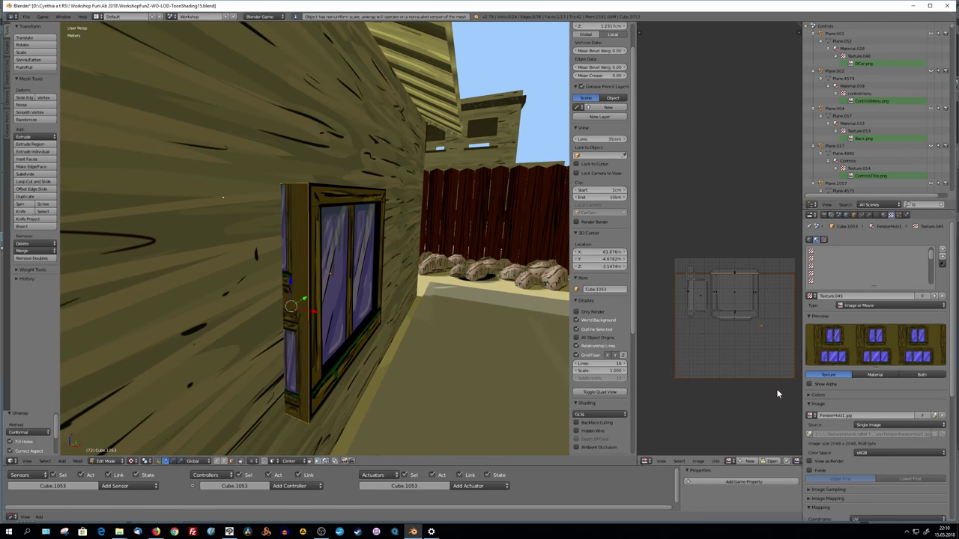
key(Tab)
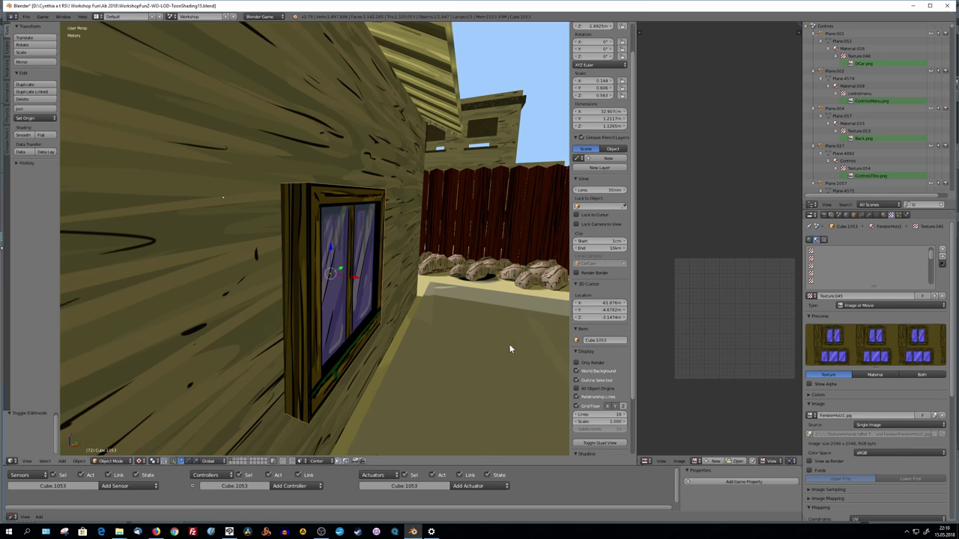
mouse_move(509, 347)
middle_down()
mouse_move(436, 377)
mouse_move(368, 349)
mouse_move(446, 350)
mouse_move(392, 284)
mouse_move(409, 380)
mouse_move(391, 349)
mouse_move(347, 360)
mouse_move(338, 337)
mouse_move(279, 417)
mouse_move(343, 295)
middle_up()
key(Tab)
key(u)
click(409, 380)
key(Tab)
key(Tab)
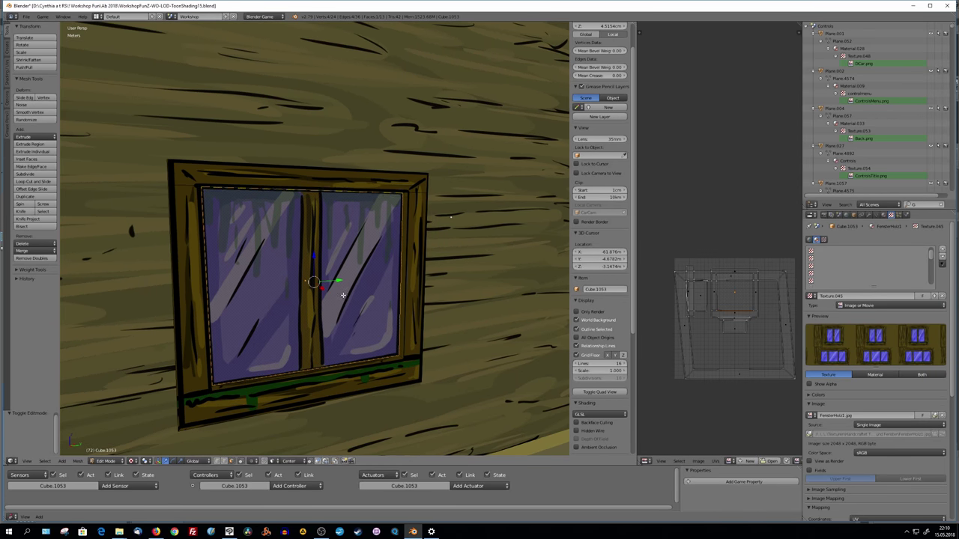
Knife-cut down the middle of the window and extrude the selected faces
click(301, 368)
key(Return)
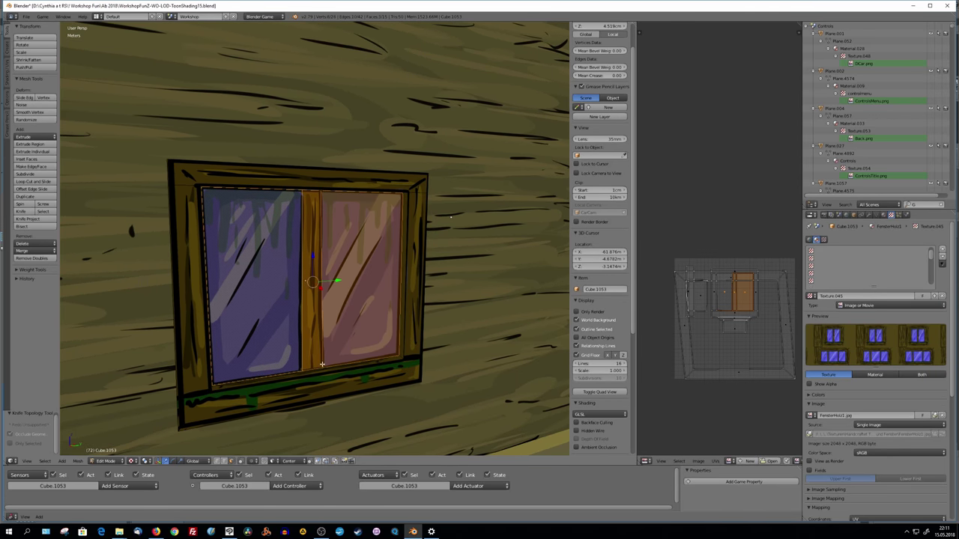
mouse_move(322, 364)
middle_down()
mouse_move(285, 315)
mouse_move(357, 246)
middle_up()
key(k)
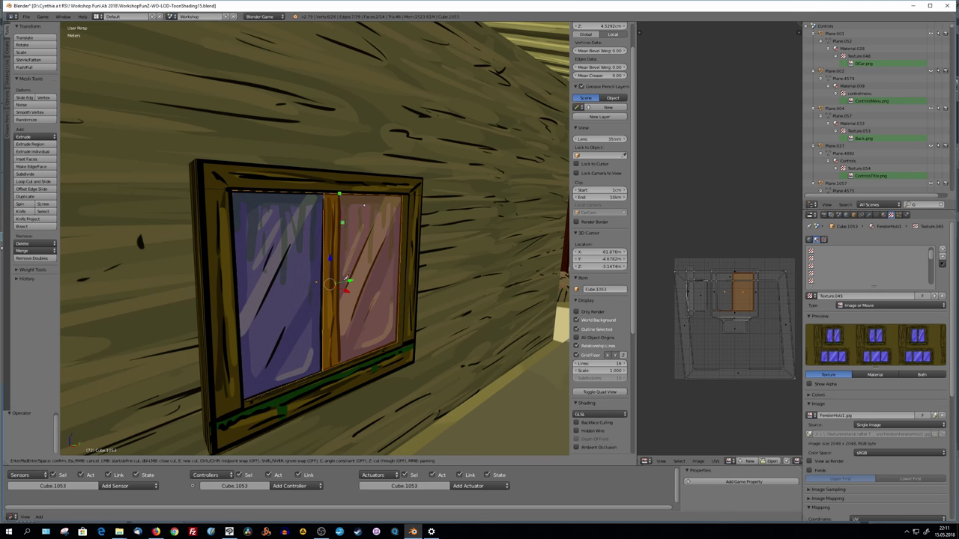
key(Return)
middle_drag(364, 204, 367, 288)
key(e)
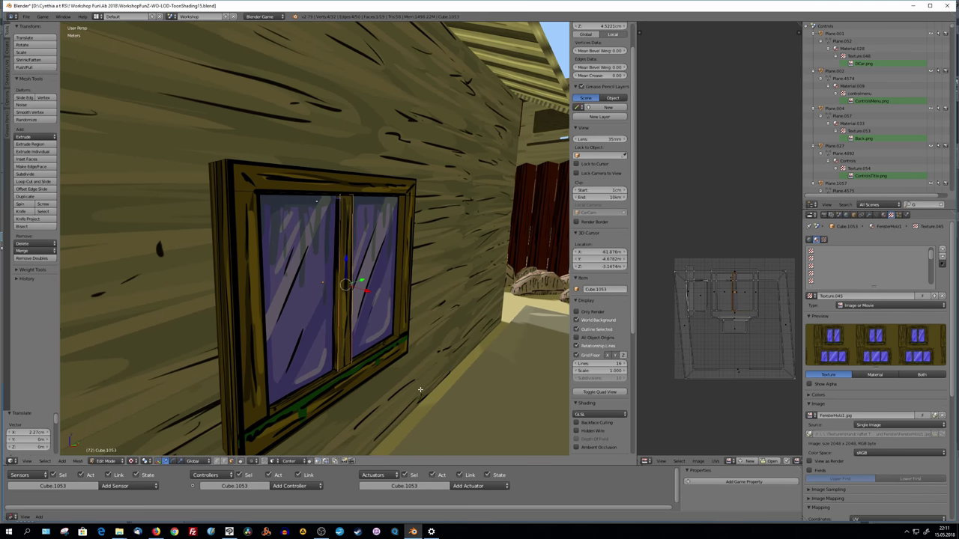
Re-unwrap the window mesh and scale its UV island
mouse_move(414, 385)
middle_down()
mouse_move(375, 315)
mouse_move(389, 225)
middle_up()
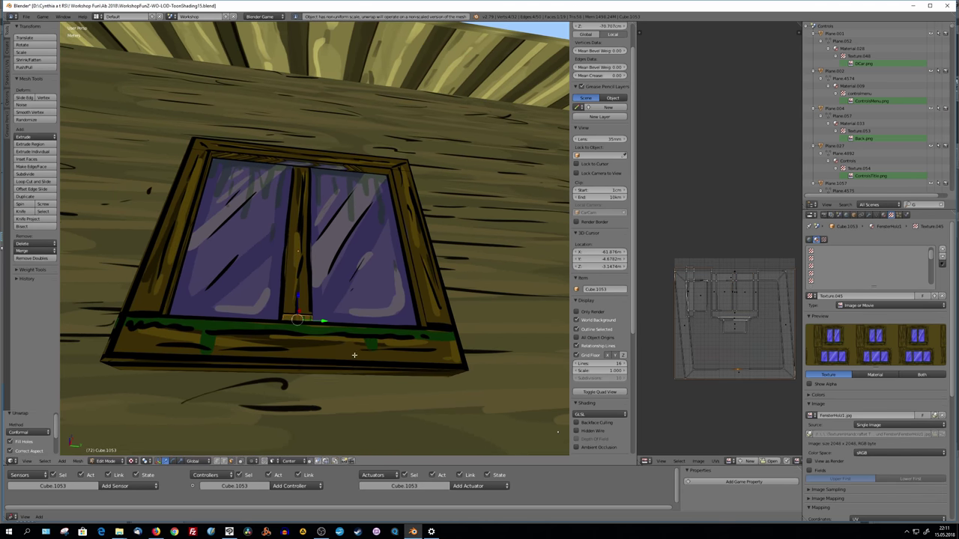
key(u)
key(Return)
click(751, 401)
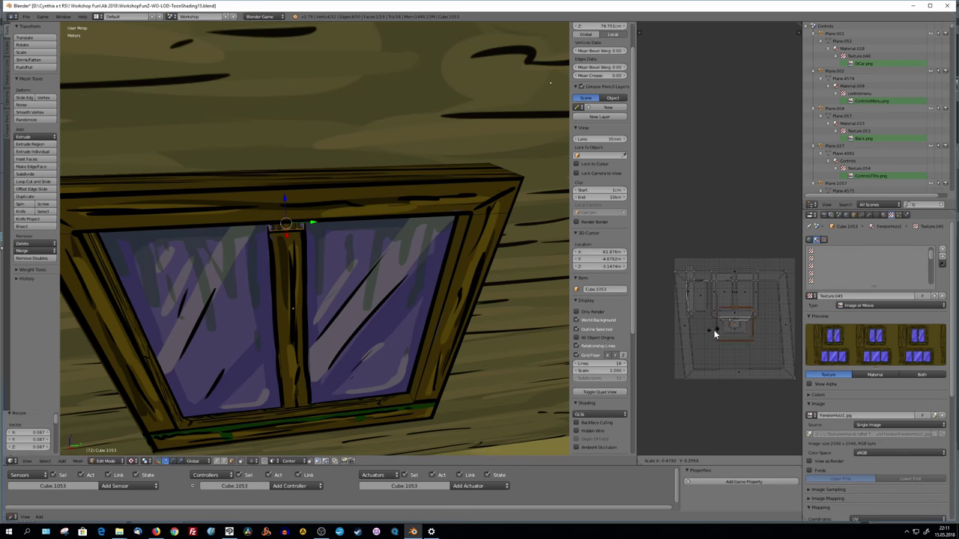
key(Tab)
Unwrap the window mesh once more, then zoom out to view the whole house
mouse_move(364, 310)
middle_down()
mouse_move(412, 280)
mouse_move(387, 314)
mouse_move(402, 317)
middle_up()
key(Tab)
key(Tab)
key(u)
click(405, 313)
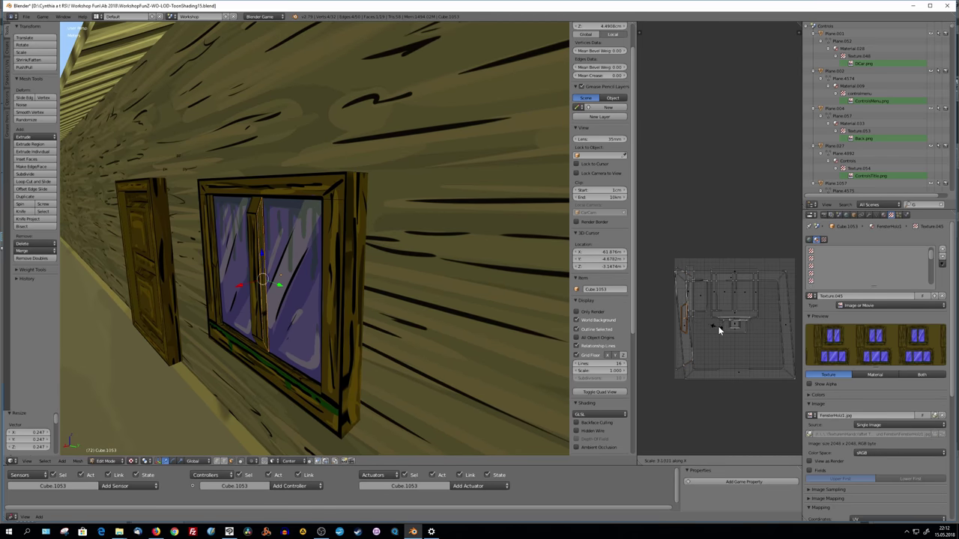
key(Tab)
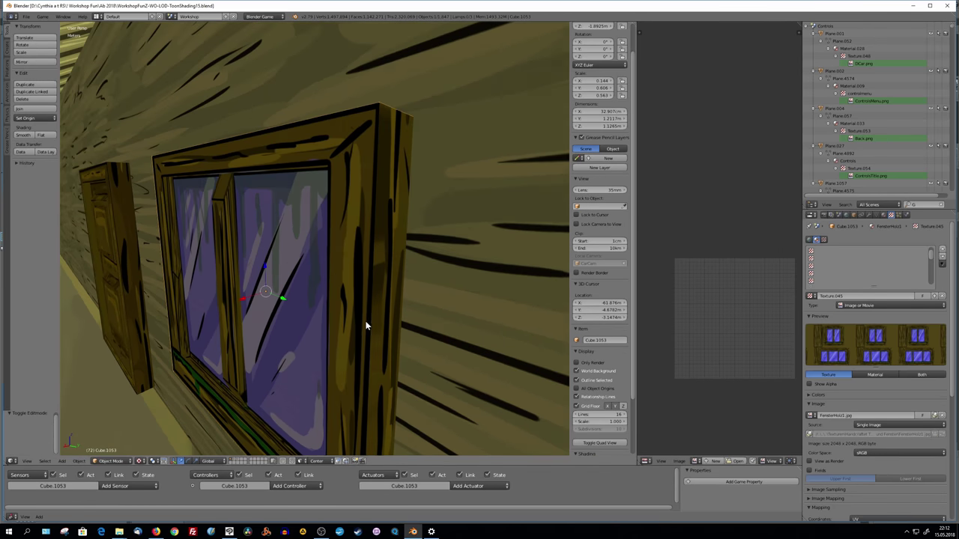
mouse_move(367, 325)
middle_down()
mouse_move(454, 332)
mouse_move(292, 317)
mouse_move(534, 255)
middle_up()
scroll(345, 327, down, 5)
scroll(364, 378, down, 3)
Duplicate the original window with Shift+D and place the copy to its right on the wall
scroll(534, 255, down, 3)
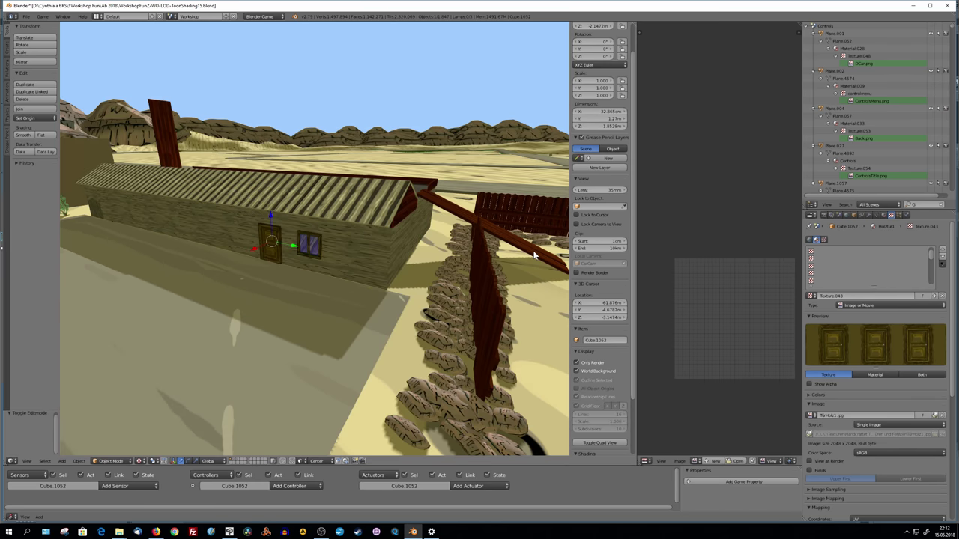
right_click(314, 288)
scroll(342, 300, up, 5)
scroll(352, 281, up, 3)
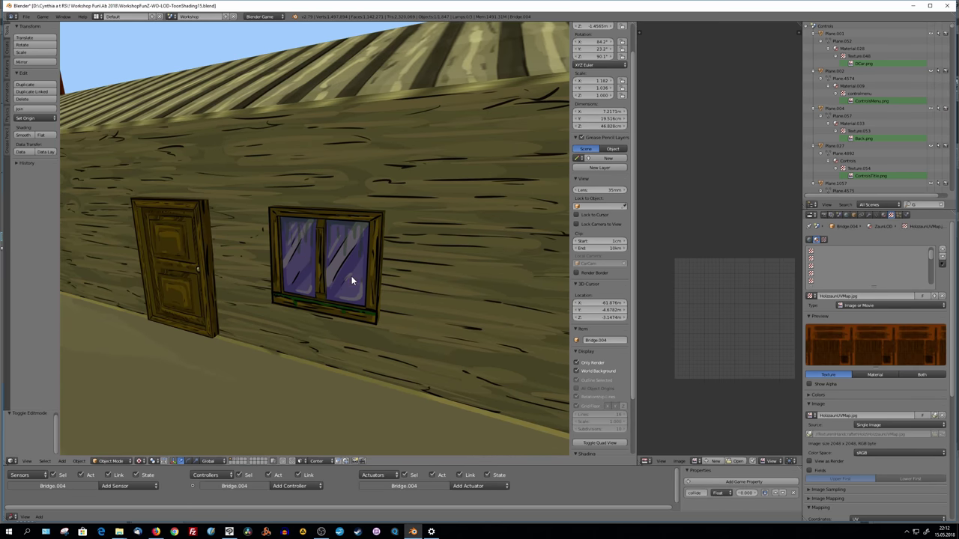
scroll(339, 273, down, 3)
middle_drag(352, 293, 359, 257)
right_click(360, 257)
key(shift+d)
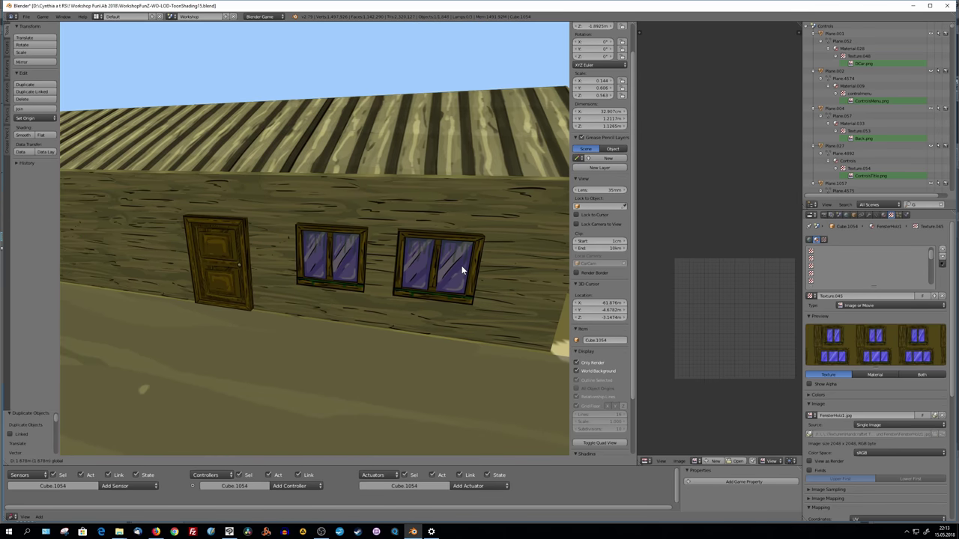
click(460, 272)
Delete the selected object and zoom in close to the wall
key(Delete)
scroll(291, 273, up, 5)
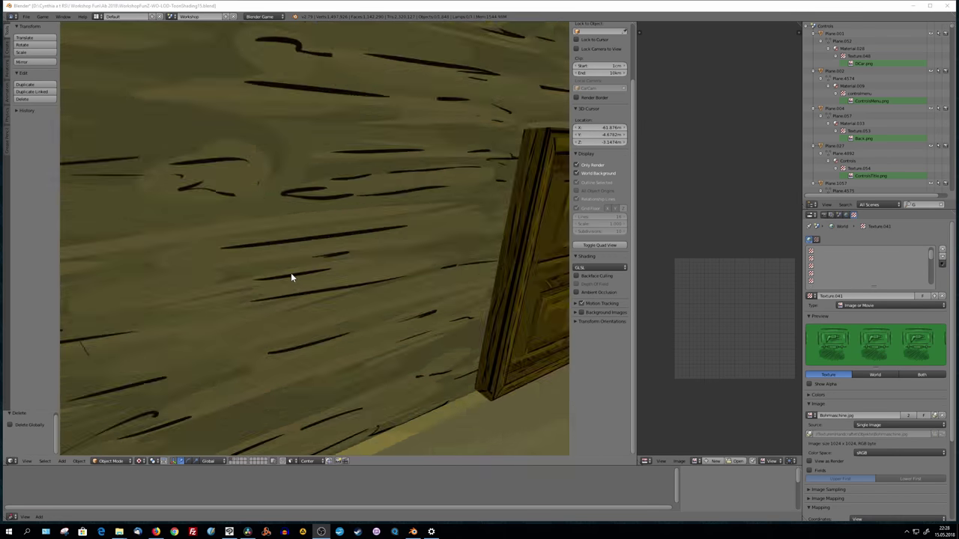
mouse_move(290, 273)
middle_down()
mouse_move(345, 297)
mouse_move(438, 254)
mouse_move(281, 281)
mouse_move(288, 323)
middle_up()
scroll(314, 292, up, 4)
scroll(325, 295, down, 4)
scroll(367, 292, down, 5)
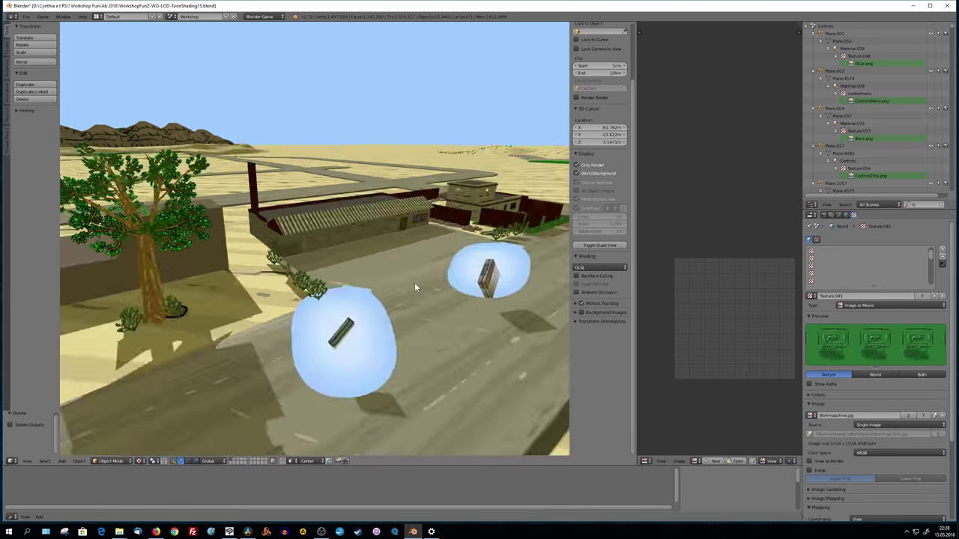
scroll(304, 293, up, 8)
Add a new cube and scale it down
key(shift+a)
click(305, 293)
scroll(390, 322, up, 4)
key(s)
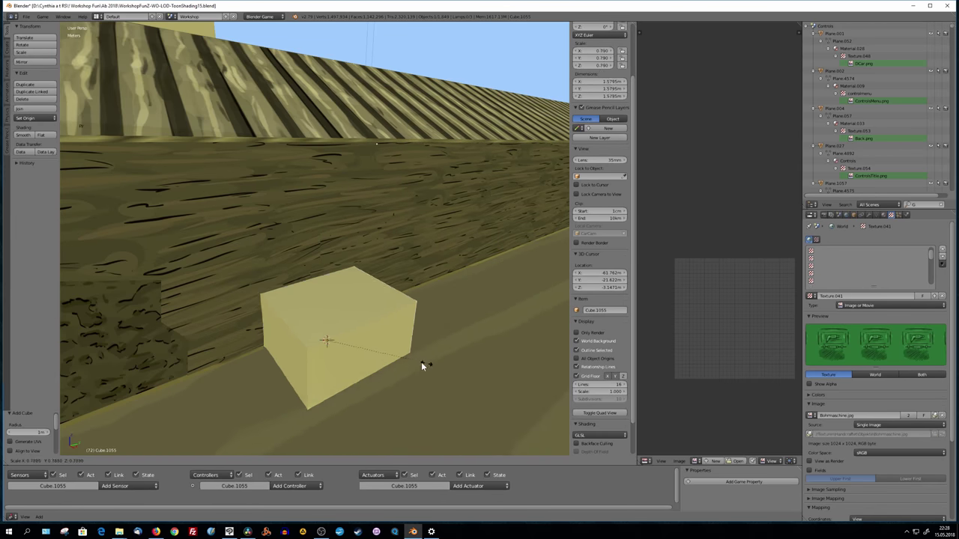
click(421, 365)
scroll(299, 321, down, 4)
Move the cube along Y onto the wall below the windows and stretch it
middle_drag(300, 321, 349, 268)
drag(350, 268, 373, 288)
scroll(373, 288, up, 3)
middle_drag(373, 288, 388, 228)
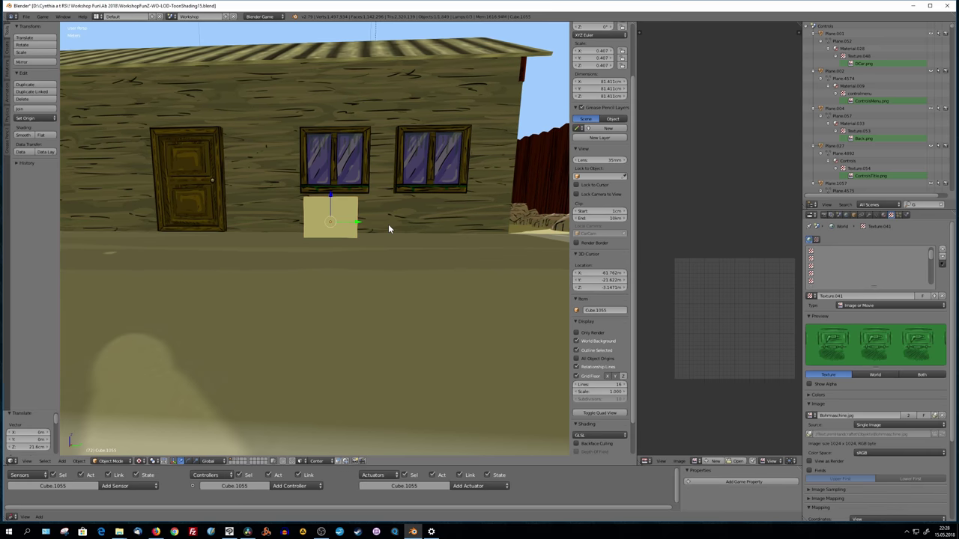
click(514, 233)
scroll(331, 180, down, 4)
click(390, 217)
scroll(354, 201, up, 5)
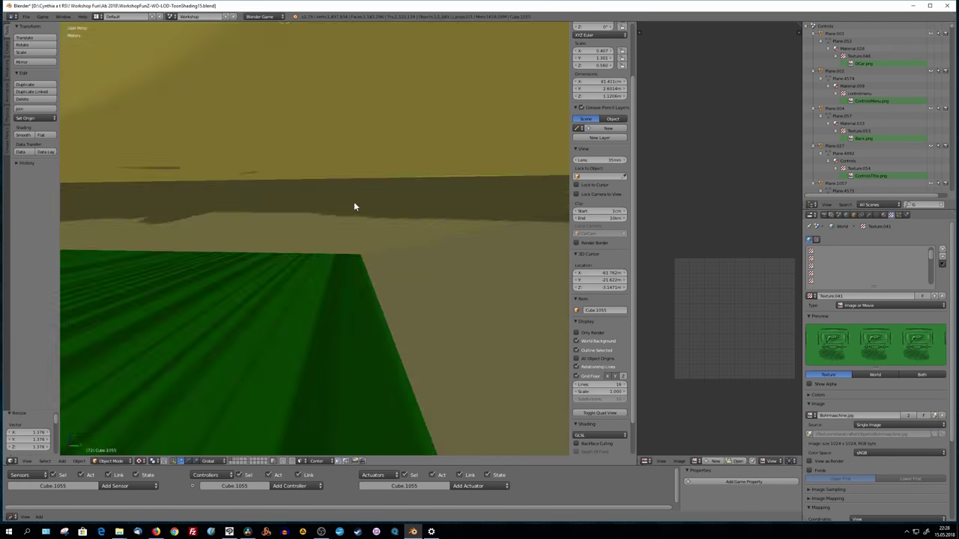
middle_drag(375, 217, 314, 205)
Flatten the cube along Z into a thin panel and shift it along Y
key(s)
key(z)
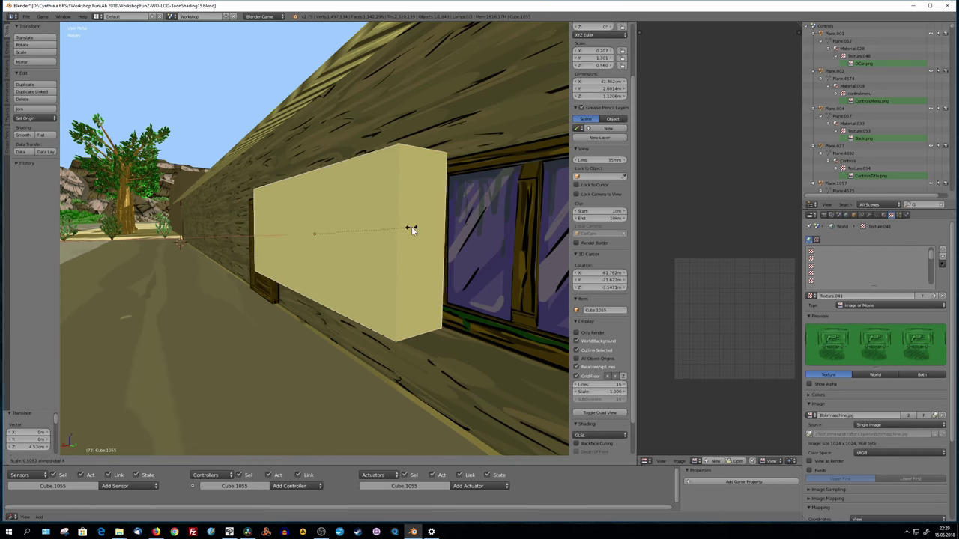
click(301, 254)
middle_drag(301, 255, 198, 289)
key(g)
key(y)
click(208, 273)
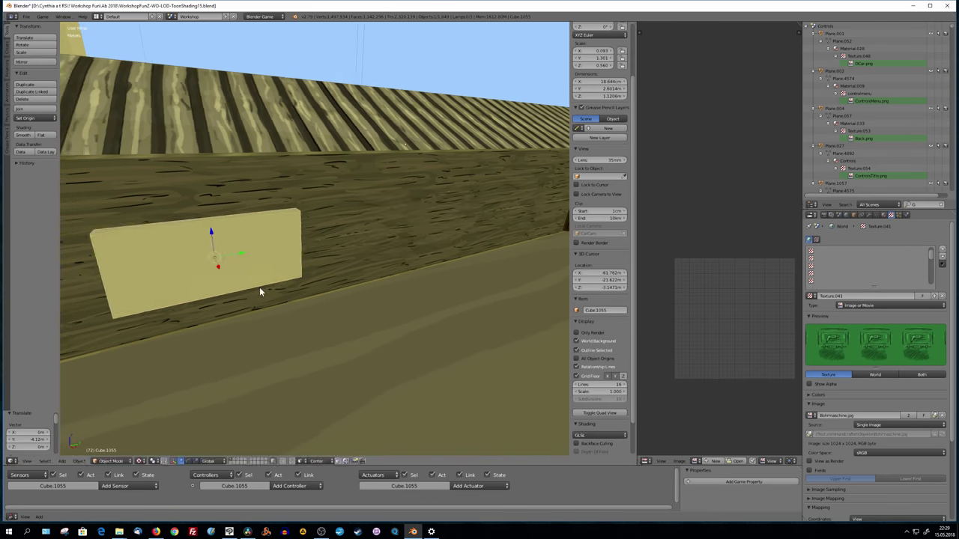
mouse_move(259, 287)
middle_down()
mouse_move(317, 236)
mouse_move(358, 259)
mouse_move(321, 236)
middle_up()
Assign the FensterHolz1 material to the panel and adjust its position
key(Tab)
key(Tab)
click(874, 215)
click(876, 263)
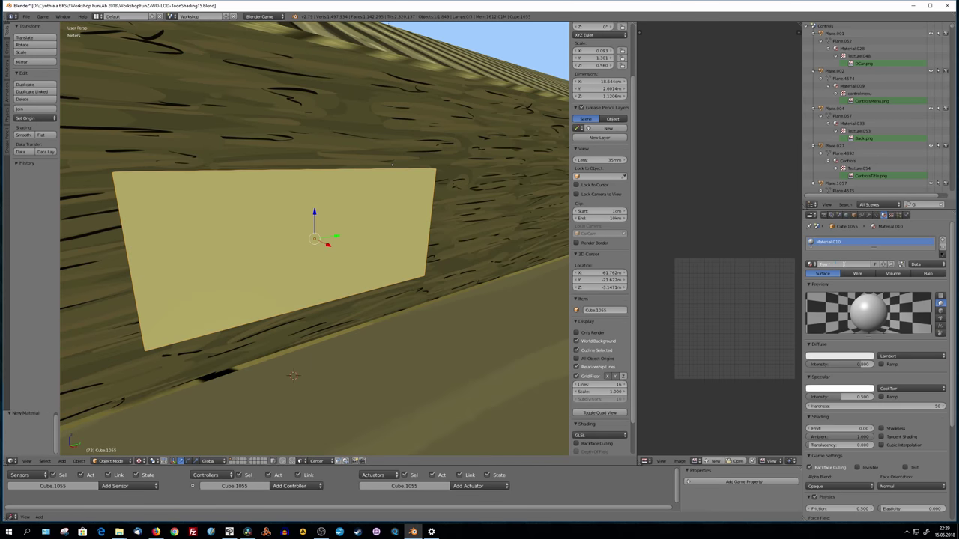
click(891, 265)
click(810, 264)
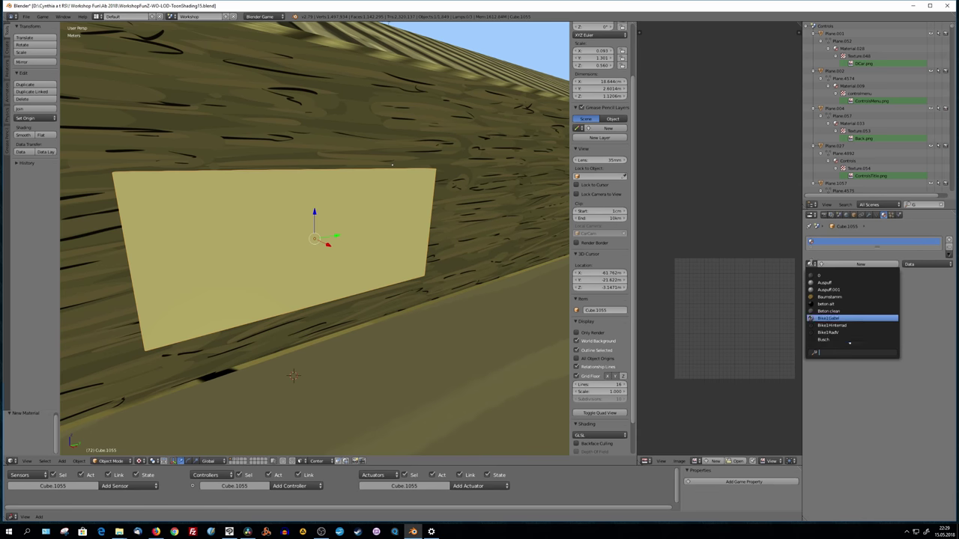
text(f)
click(843, 297)
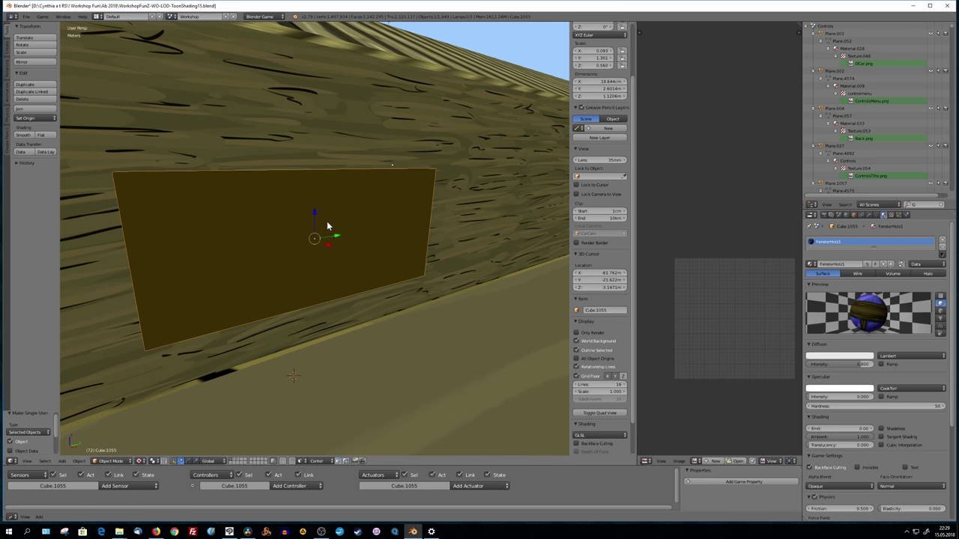
key(g)
click(443, 297)
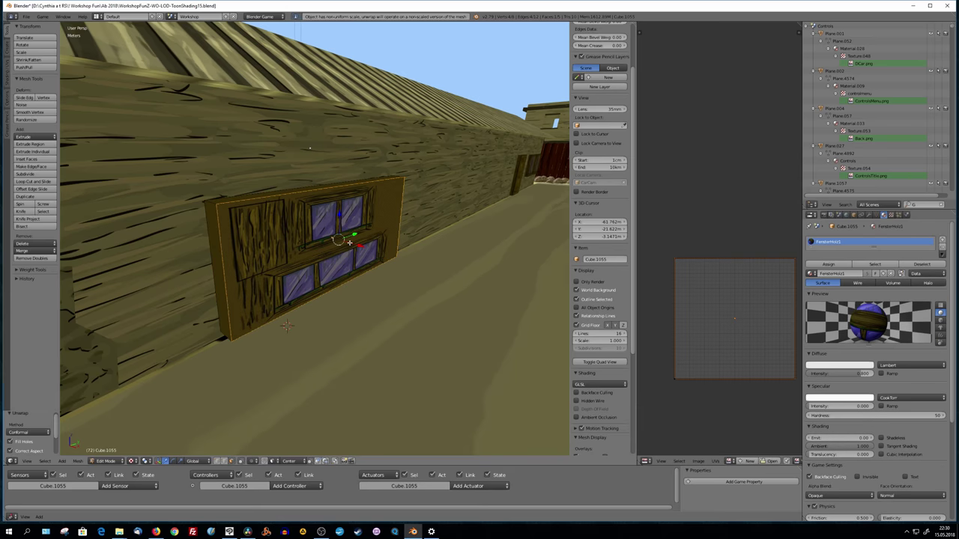
Move and scale the window frame's UV island, then reposition one UV point onto the texture
drag(731, 308, 730, 344)
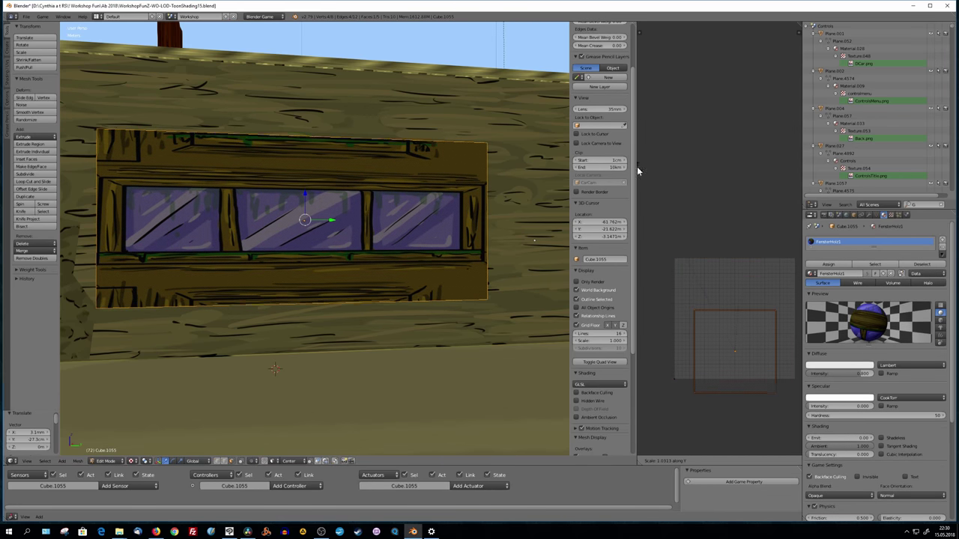
click(731, 280)
key(s)
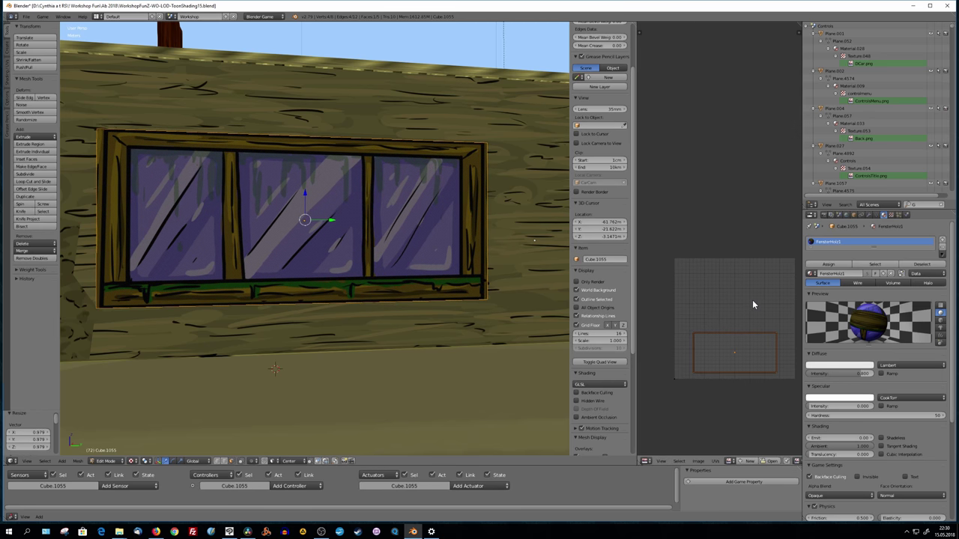
click(753, 298)
right_click(695, 334)
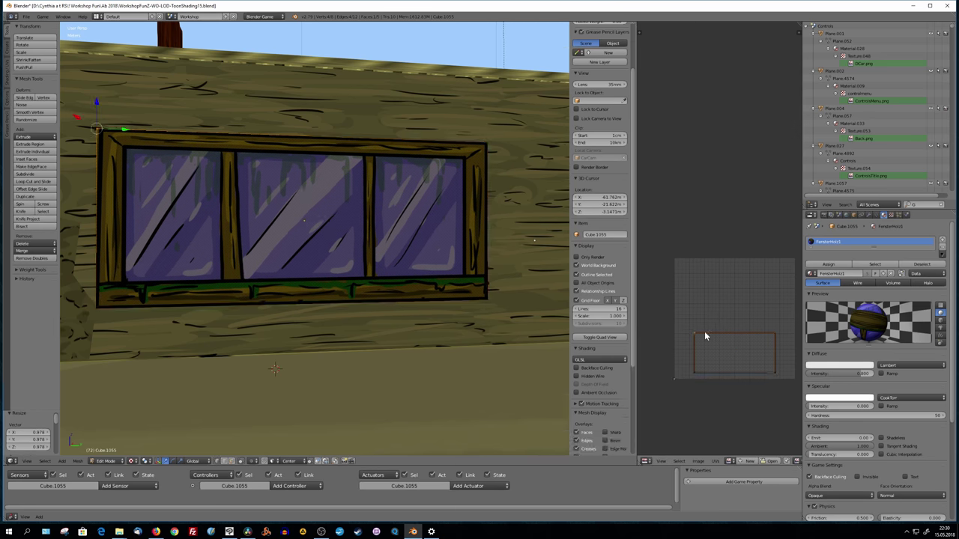
key(g)
click(731, 281)
Save the blend file, overwriting it, and unwrap the window frame faces again
key(ctrl+s)
click(506, 354)
mouse_move(505, 353)
middle_down()
mouse_move(300, 300)
mouse_move(308, 277)
mouse_move(375, 325)
middle_up()
key(u)
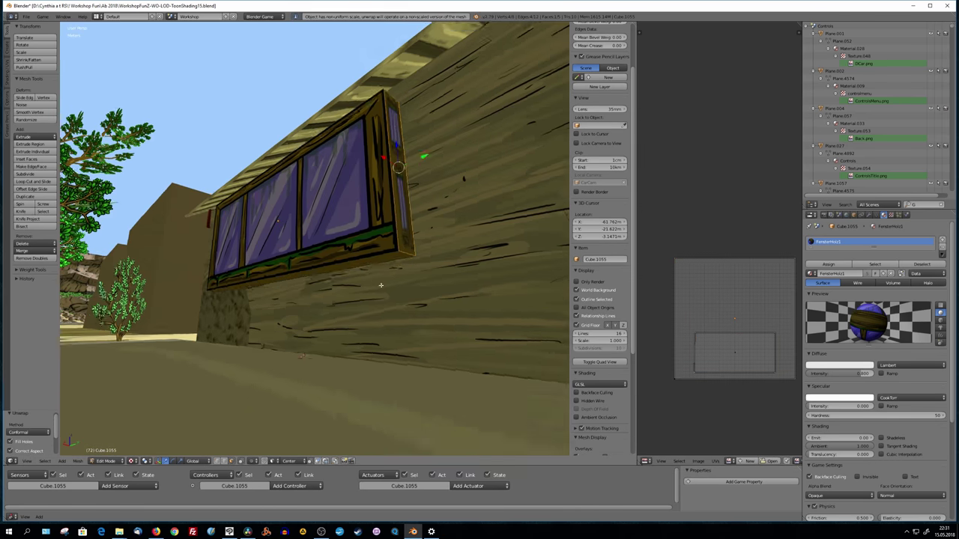
scroll(374, 325, up, 3)
Knife-cut new edges across the window frame, including along its top
key(k)
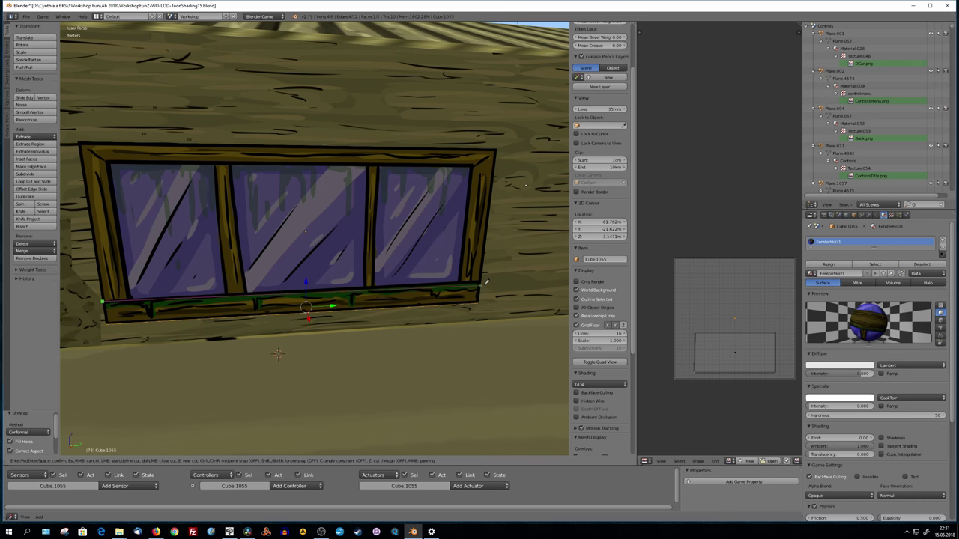
key(Return)
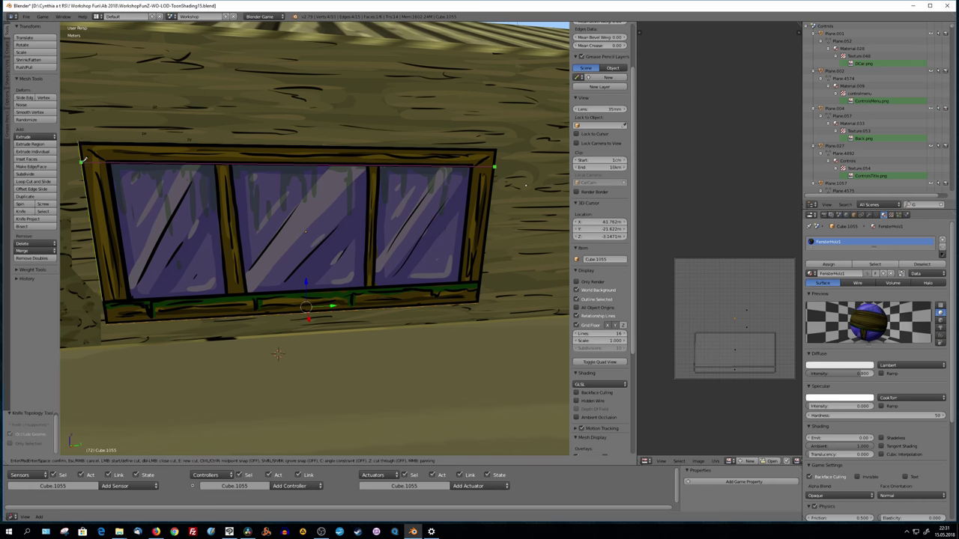
key(Return)
key(Return)
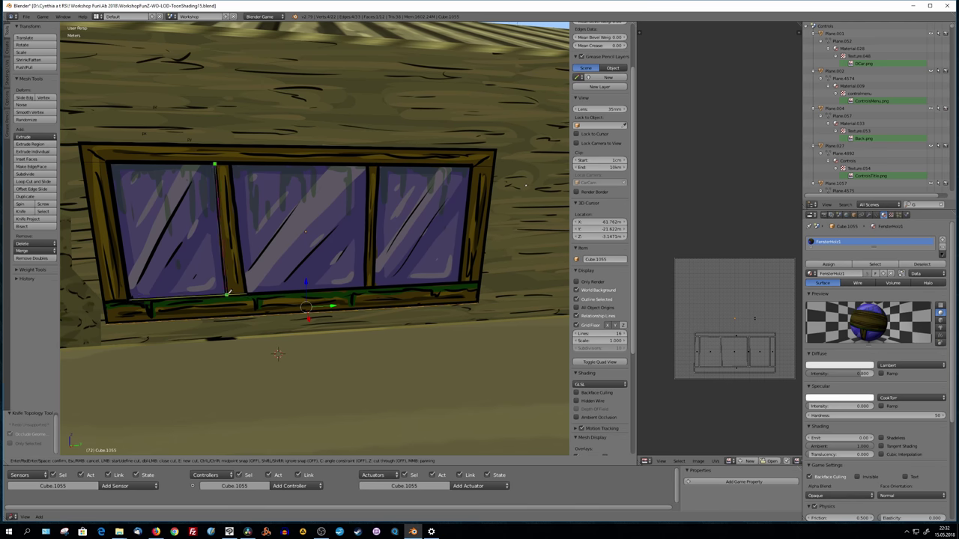
Extrude the bottom faces into a sill and shift it 4.46cm along X
middle_drag(141, 316, 364, 243)
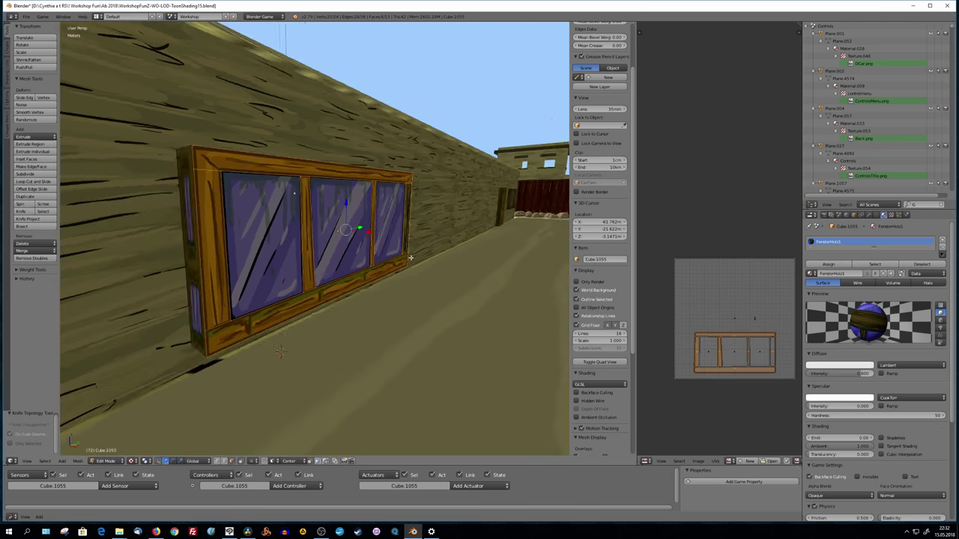
key(e)
click(364, 244)
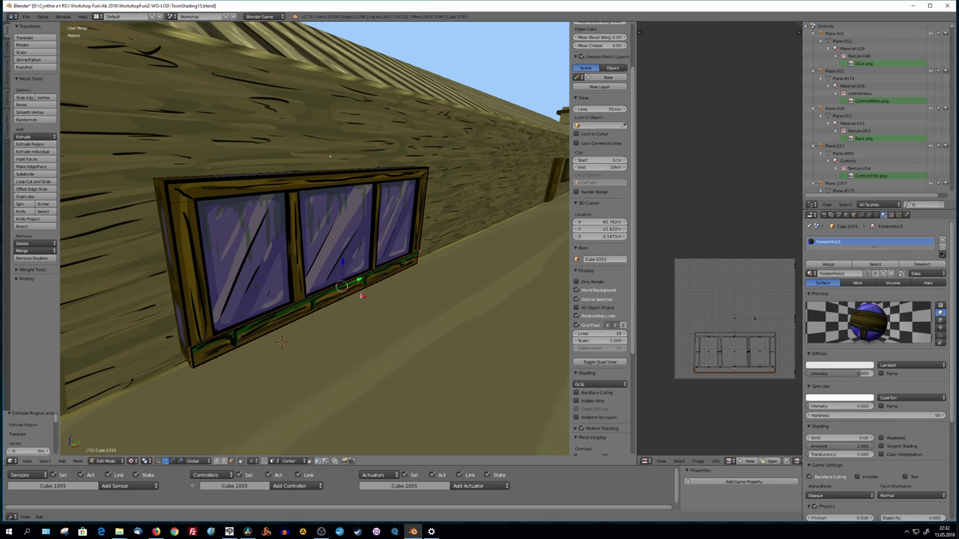
drag(362, 296, 292, 307)
scroll(310, 301, up, 4)
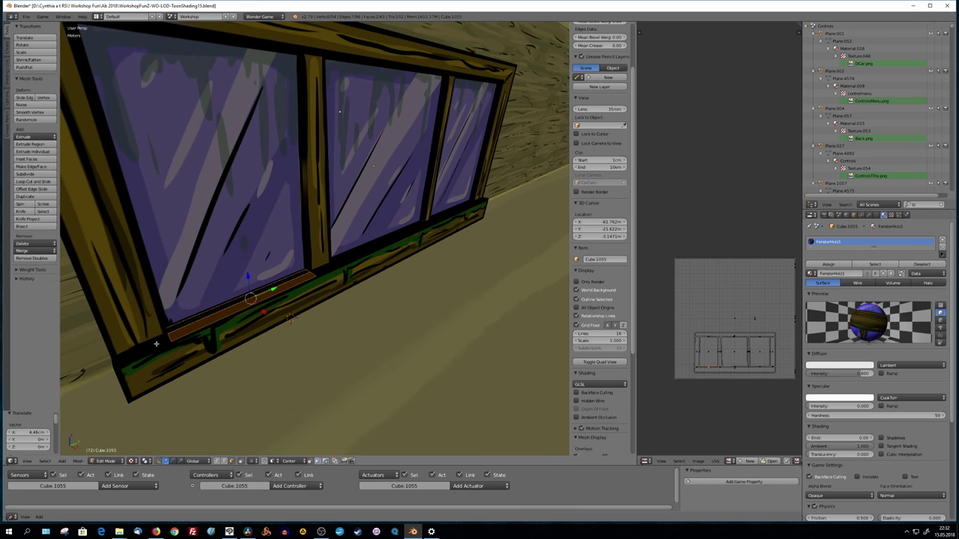
middle_drag(350, 251, 456, 256)
Unwrap the sill faces and scale and move their UV island onto the window texture
key(u)
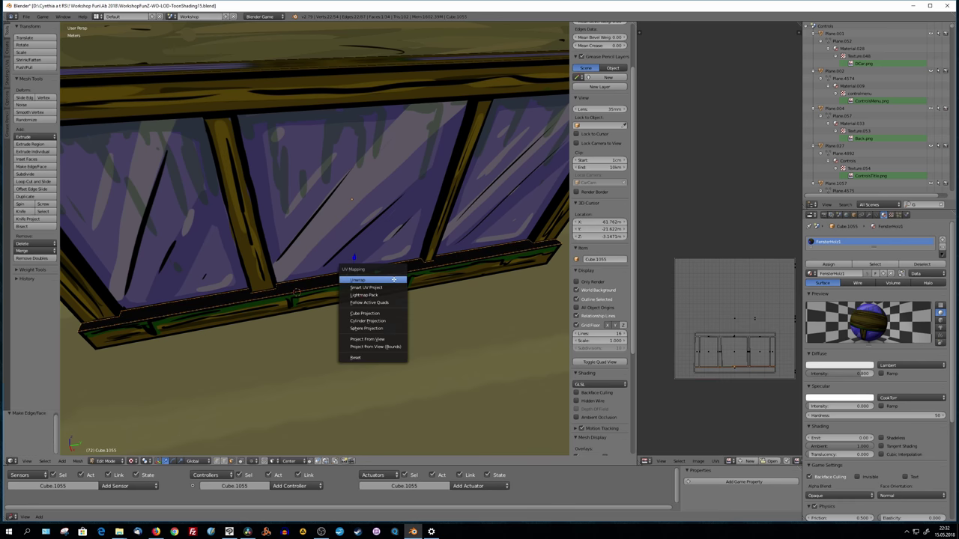
click(363, 279)
click(719, 327)
key(g)
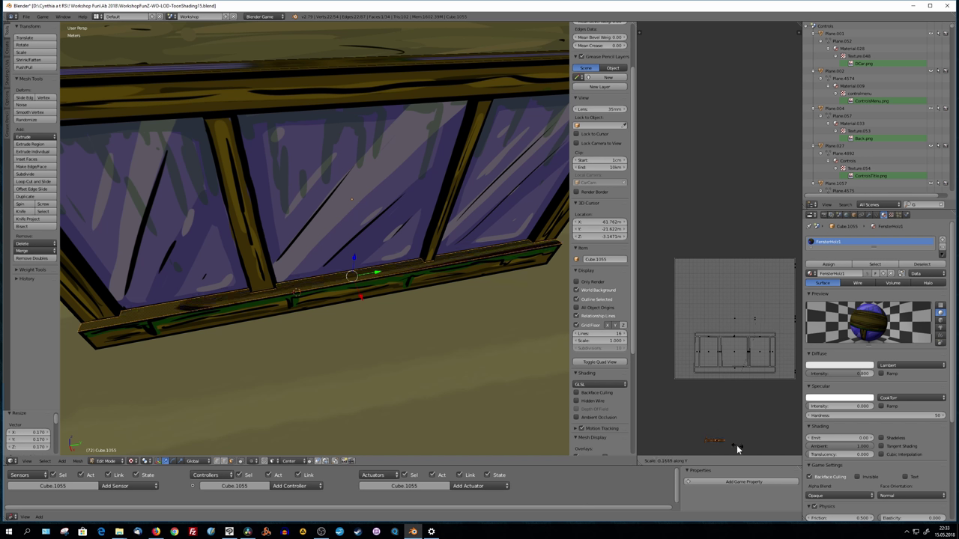
key(Tab)
key(Tab)
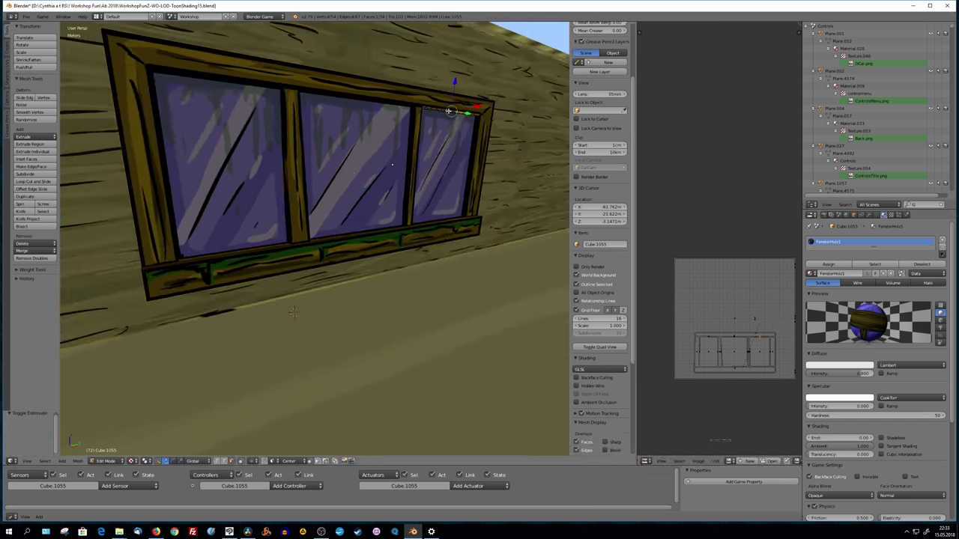
Unwrap the selected window frame faces, then go back to Object mode
mouse_move(433, 305)
middle_down()
mouse_move(373, 189)
mouse_move(314, 224)
middle_up()
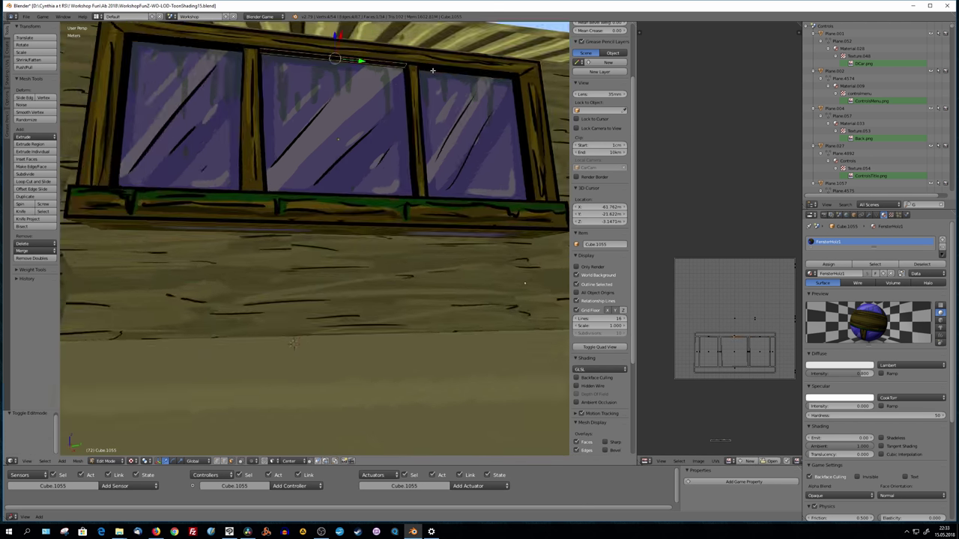
scroll(277, 256, up, 3)
middle_drag(277, 257, 322, 176)
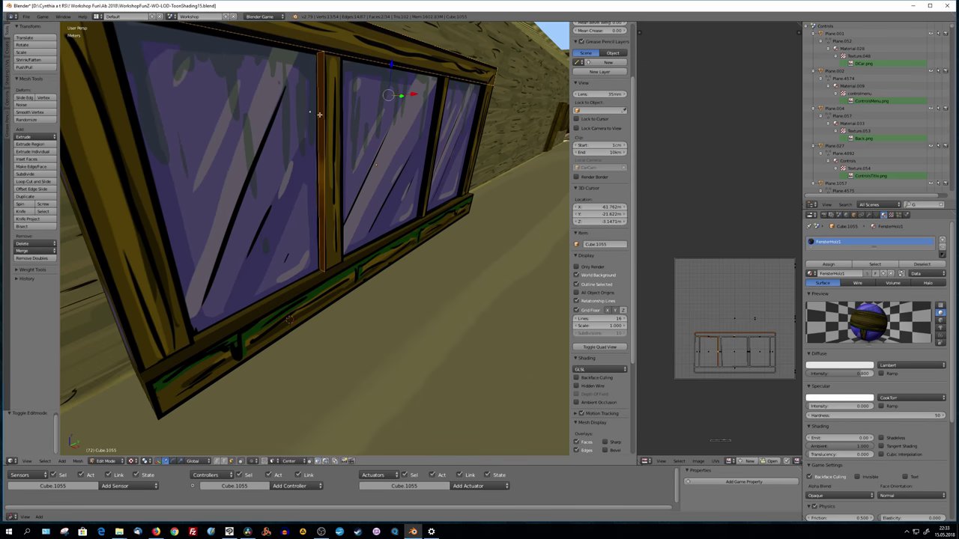
scroll(319, 113, down, 3)
mouse_move(319, 114)
middle_down()
mouse_move(333, 329)
mouse_move(389, 292)
middle_up()
scroll(396, 293, up, 3)
scroll(484, 240, up, 2)
mouse_move(484, 239)
middle_down()
mouse_move(484, 205)
mouse_move(337, 300)
mouse_move(205, 411)
mouse_move(424, 297)
middle_up()
key(u)
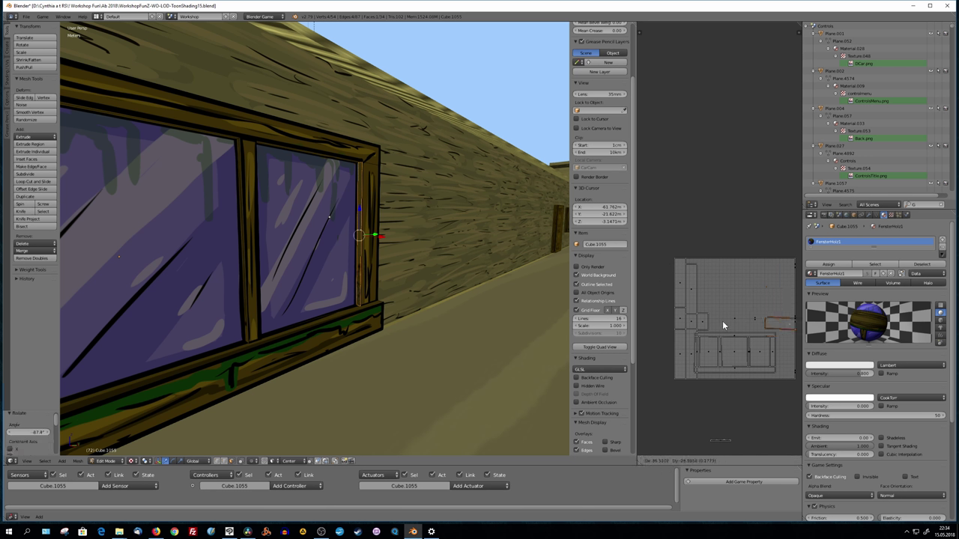
scroll(552, 302, up, 3)
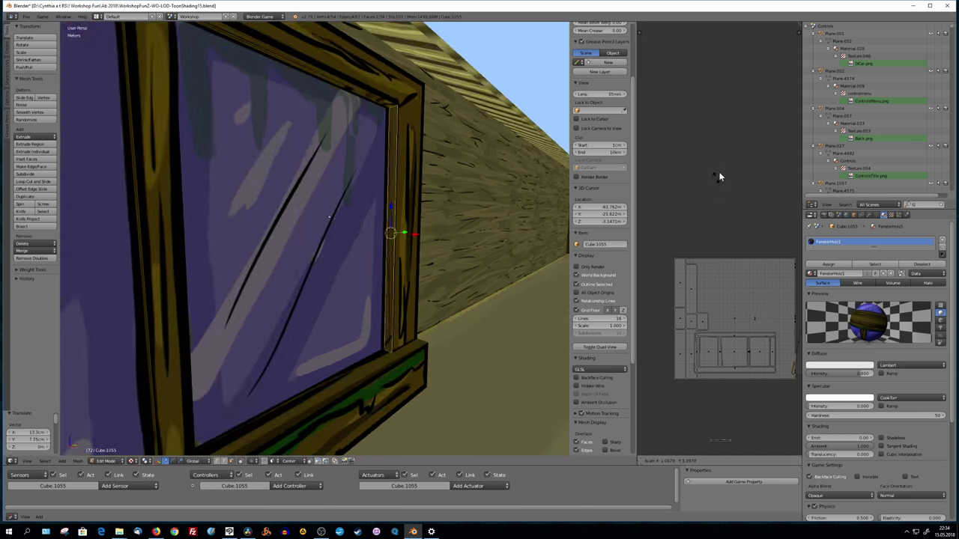
key(Tab)
scroll(329, 294, down, 3)
View the house wall from further out and enter Edit mode on the window
middle_drag(329, 294, 363, 331)
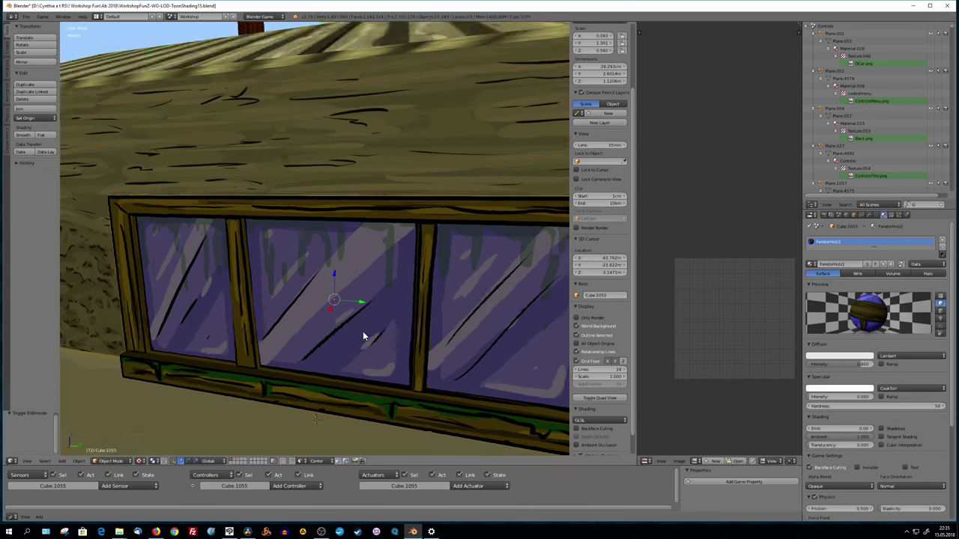
scroll(362, 331, down, 2)
mouse_move(432, 344)
middle_down()
mouse_move(293, 300)
mouse_move(272, 320)
mouse_move(363, 327)
middle_up()
scroll(226, 313, down, 3)
scroll(463, 329, up, 5)
scroll(462, 329, down, 6)
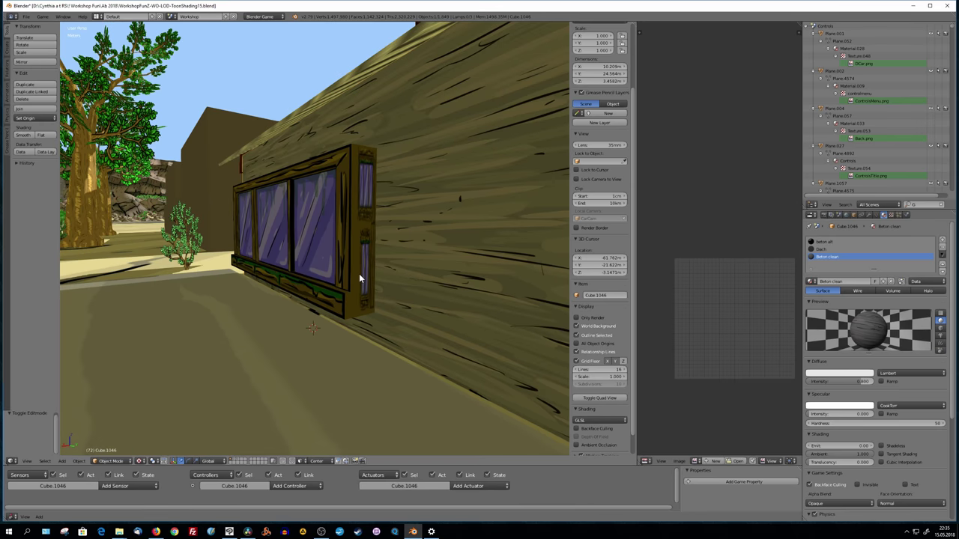
key(Tab)
middle_drag(353, 306, 367, 247)
Unwrap the frame's side faces and shrink their UV islands to fit the texture
key(a)
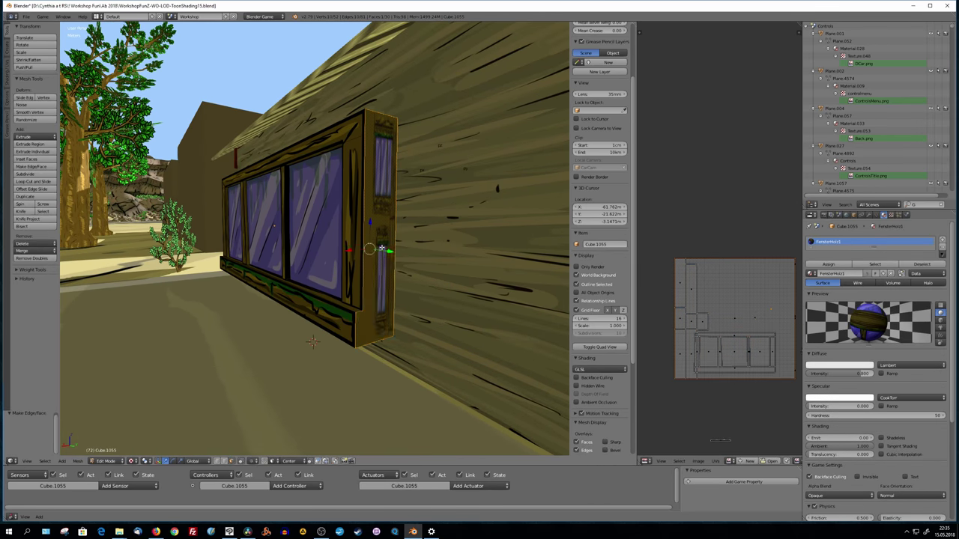
key(a)
key(e)
key(s)
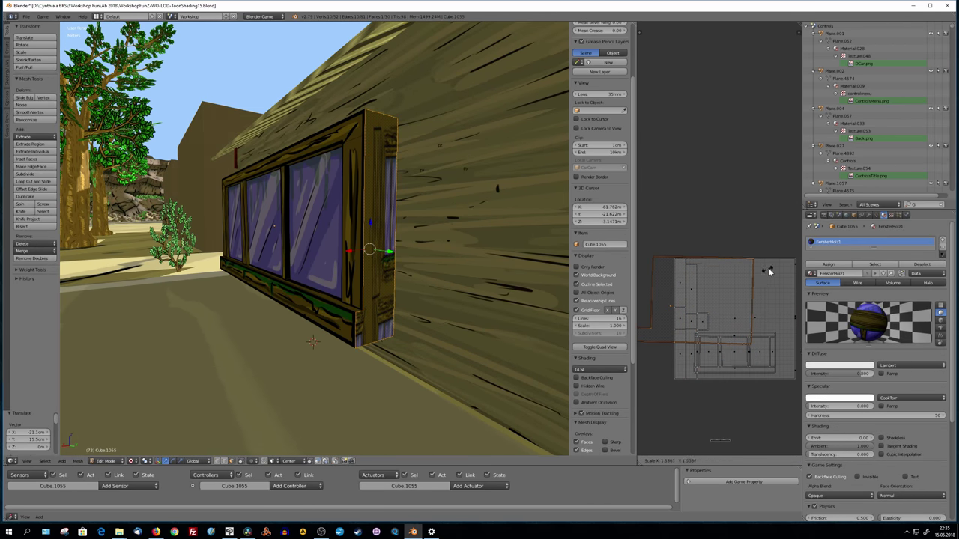
click(699, 317)
key(s)
click(691, 303)
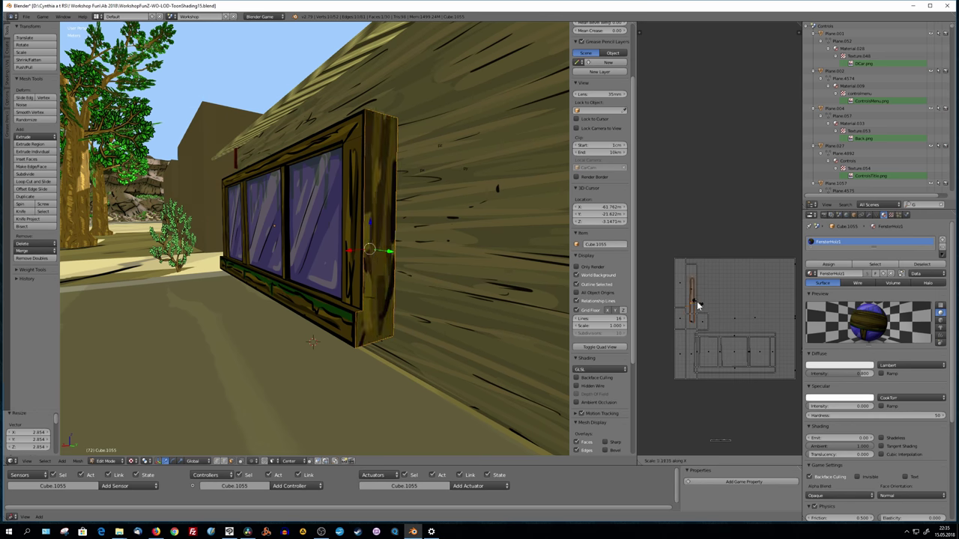
Select another side face of the frame, unwrap it, and scale its UVs to 0.532
mouse_move(337, 225)
middle_down()
mouse_move(276, 120)
mouse_move(225, 150)
mouse_move(281, 124)
middle_up()
right_click(277, 118)
key(u)
key(e)
key(s)
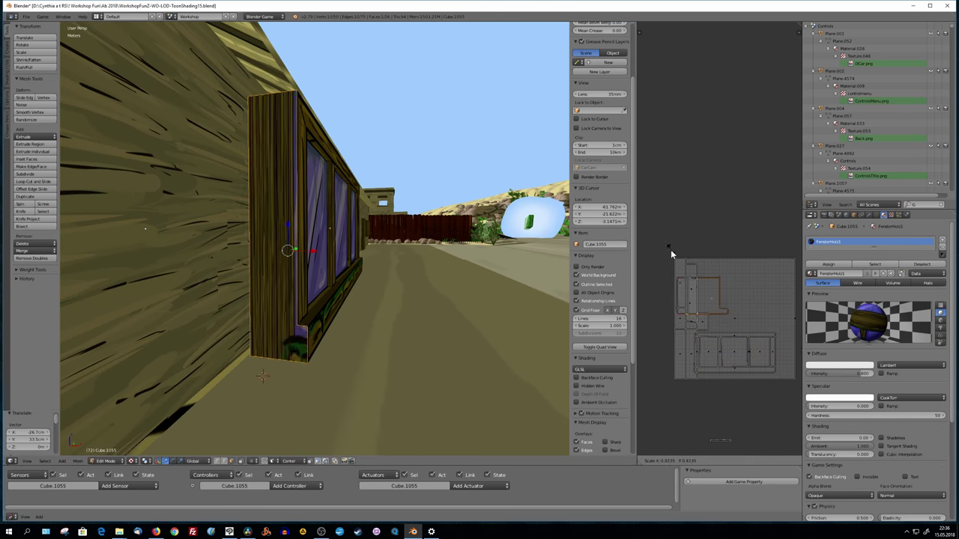
click(708, 279)
Fill a face between selected edges, then move its UVs and scale them to 0.758
middle_drag(337, 225, 317, 228)
key(f)
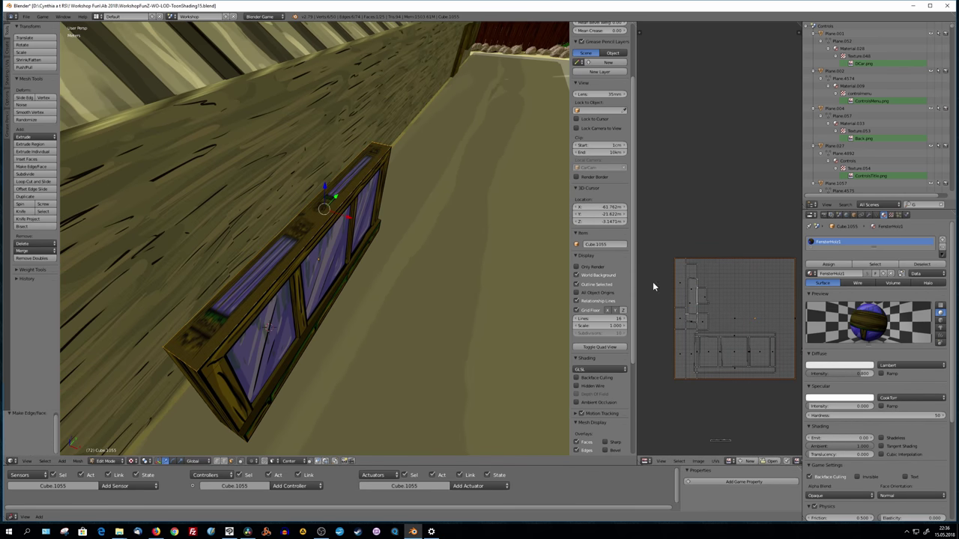
key(g)
click(753, 236)
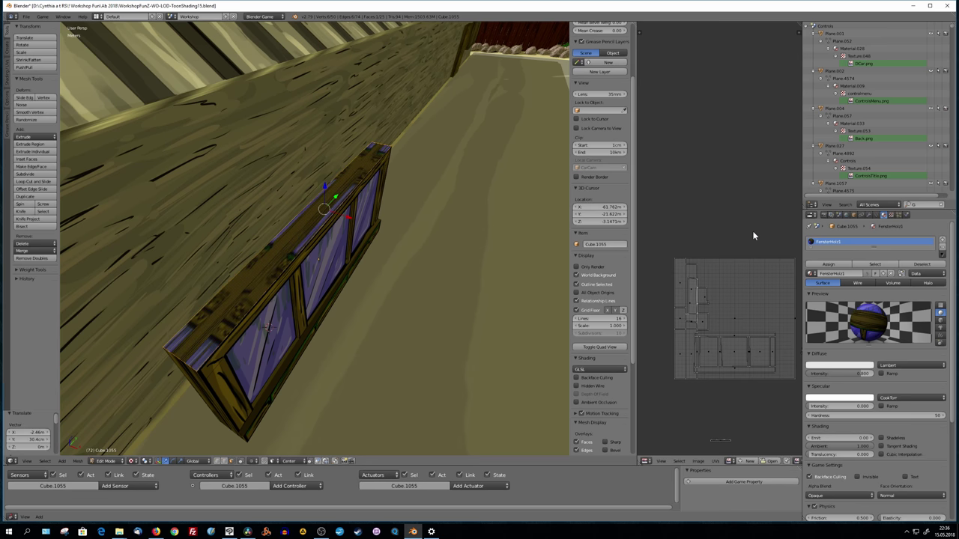
key(s)
click(776, 279)
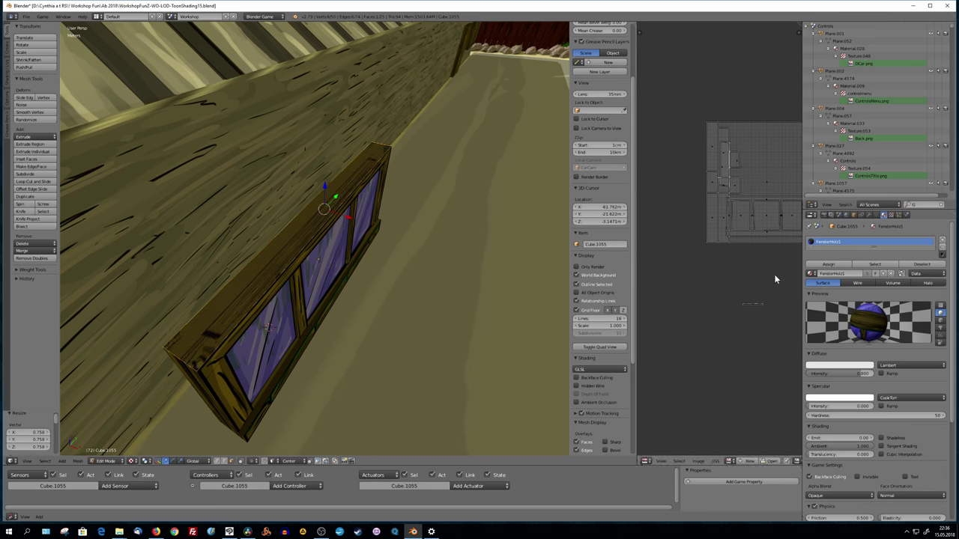
scroll(639, 279, down, 4)
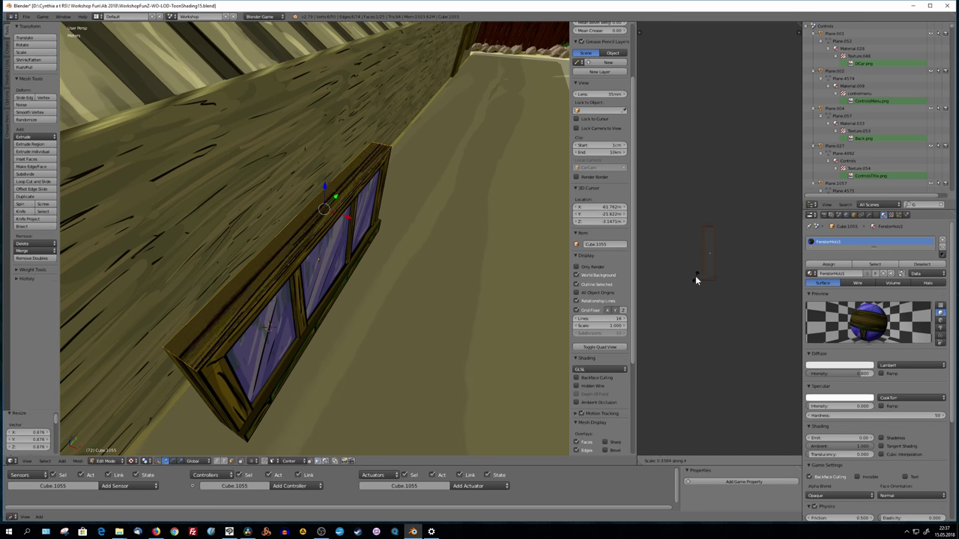
Return to Object mode and apply the window's scale
key(Tab)
middle_drag(375, 265, 275, 237)
key(ctrl+a)
click(337, 267)
Slide the window along the X axis to its new spot on the wall
mouse_move(358, 263)
middle_down()
mouse_move(333, 223)
mouse_move(419, 246)
mouse_move(319, 257)
mouse_move(327, 224)
mouse_move(327, 231)
mouse_move(444, 257)
mouse_move(261, 140)
mouse_move(299, 151)
mouse_move(223, 141)
mouse_move(352, 210)
mouse_move(442, 245)
mouse_move(399, 223)
mouse_move(477, 248)
mouse_move(337, 117)
mouse_move(291, 169)
mouse_move(342, 188)
mouse_move(402, 192)
mouse_move(377, 205)
mouse_move(466, 208)
mouse_move(374, 193)
mouse_move(401, 196)
middle_up()
key(g)
key(x)
click(327, 223)
key(space)
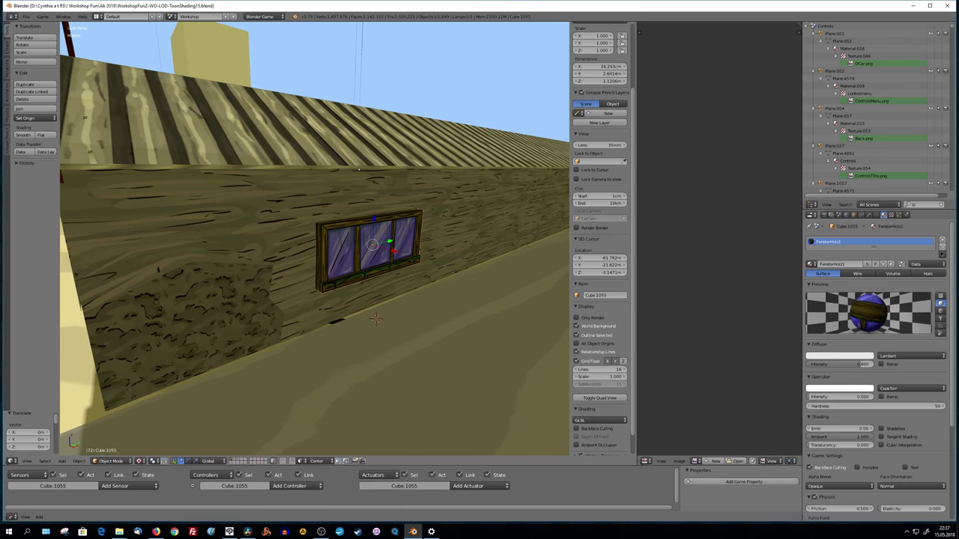